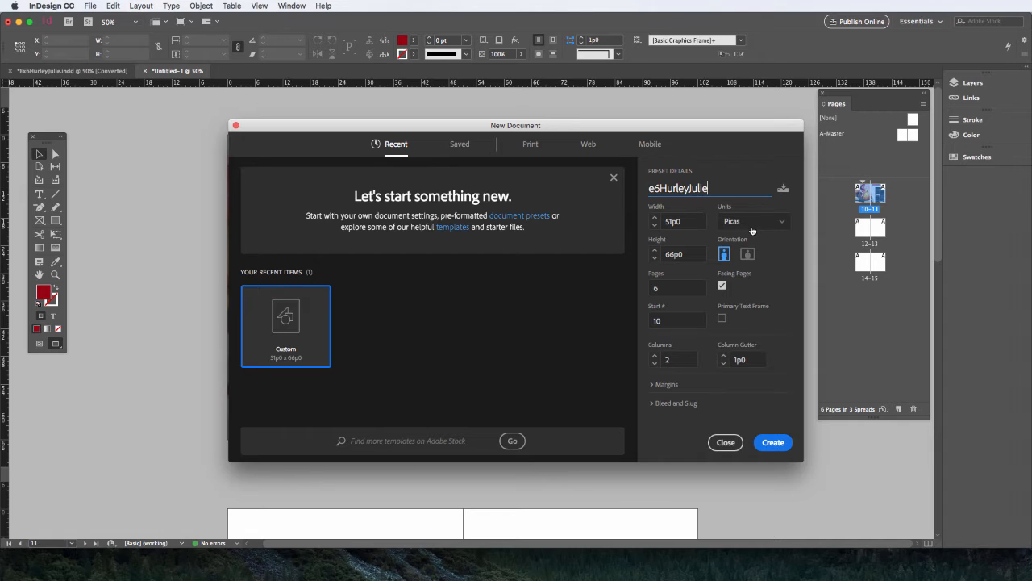
- Set the new document's width to 8.5 in and switch its units to inches
key(Tab)
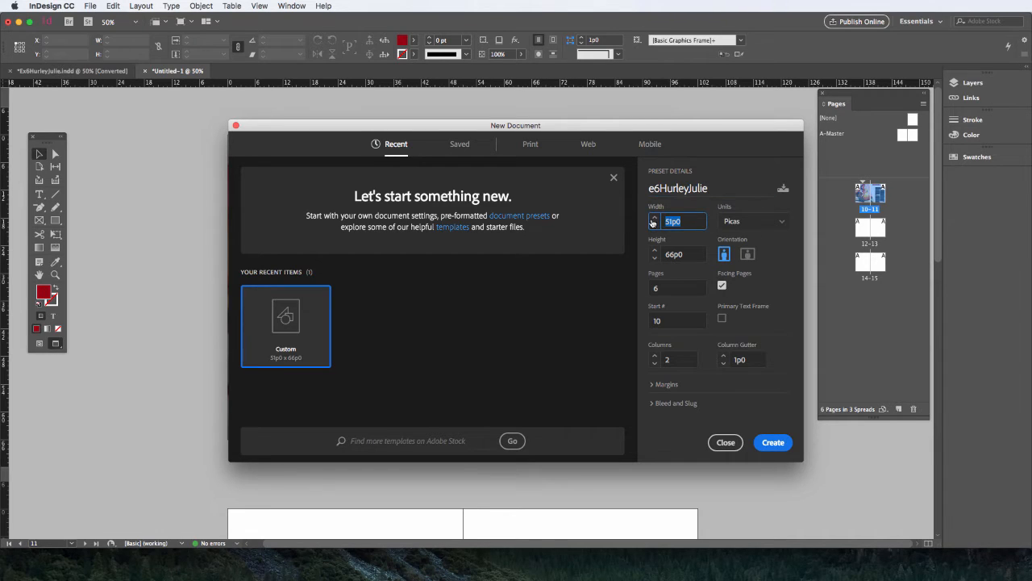
text(8.5 in)
key(Tab)
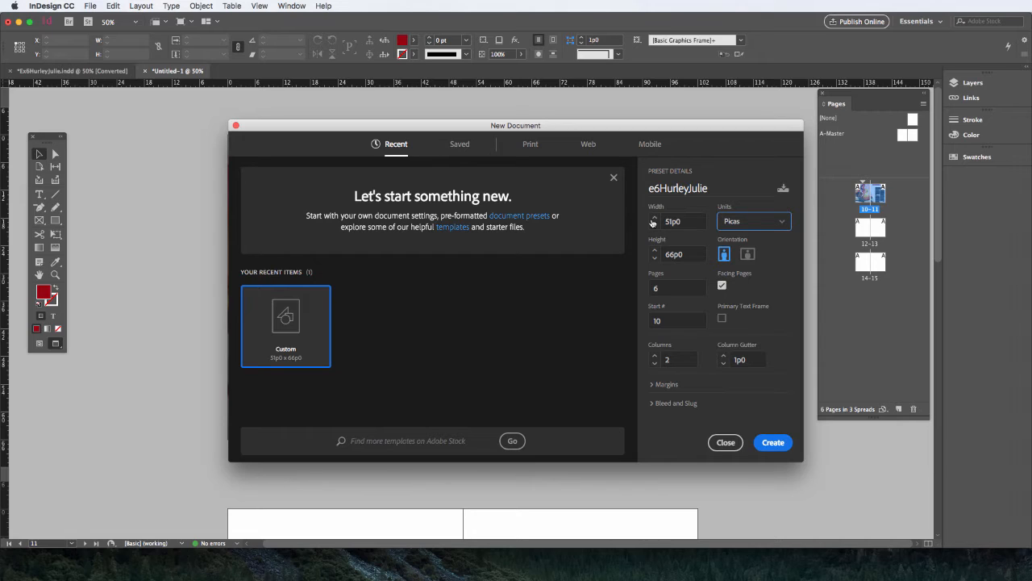
click(782, 223)
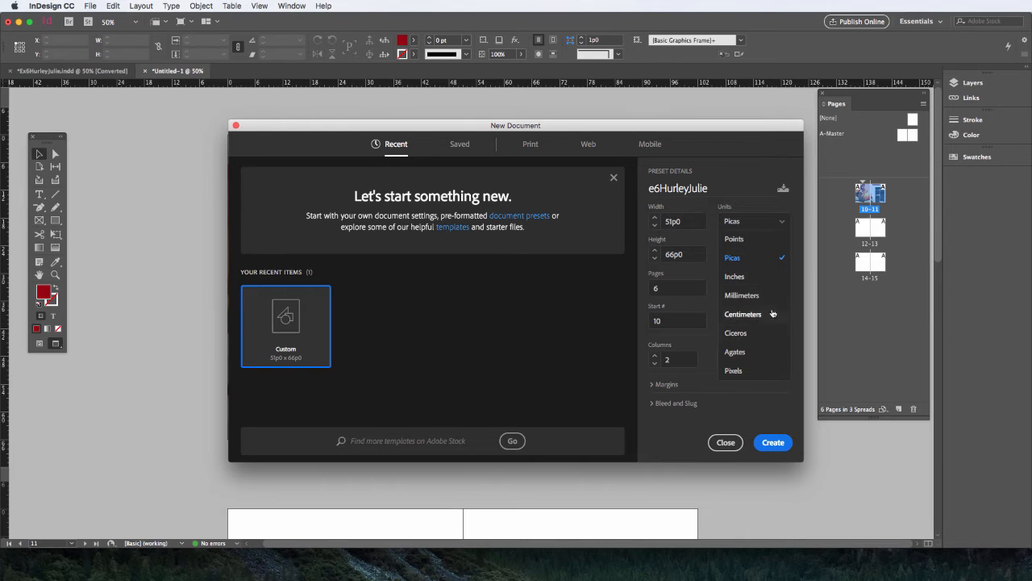
click(776, 286)
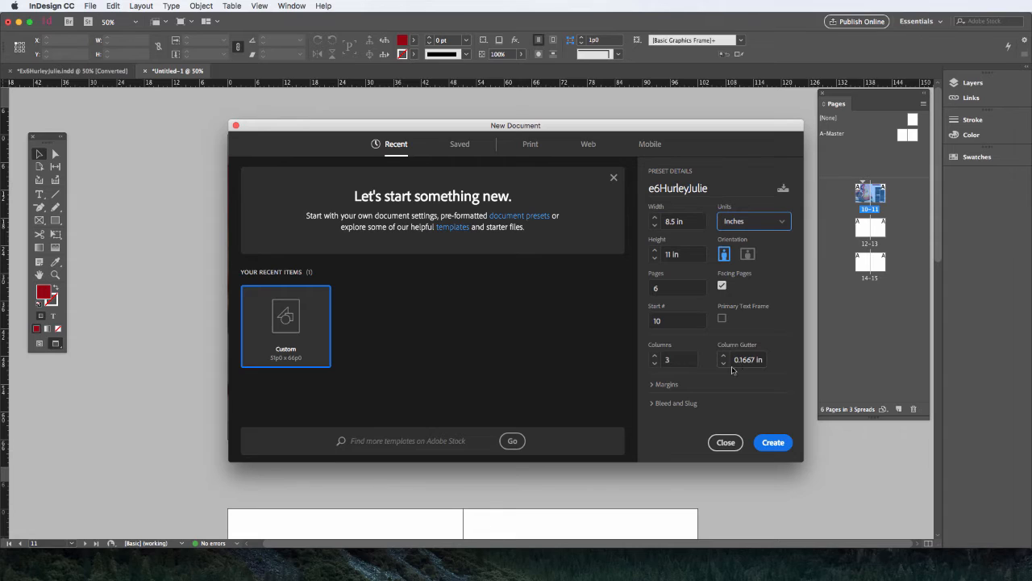
- Review the margin, bleed and slug settings and create the three-column document
click(653, 390)
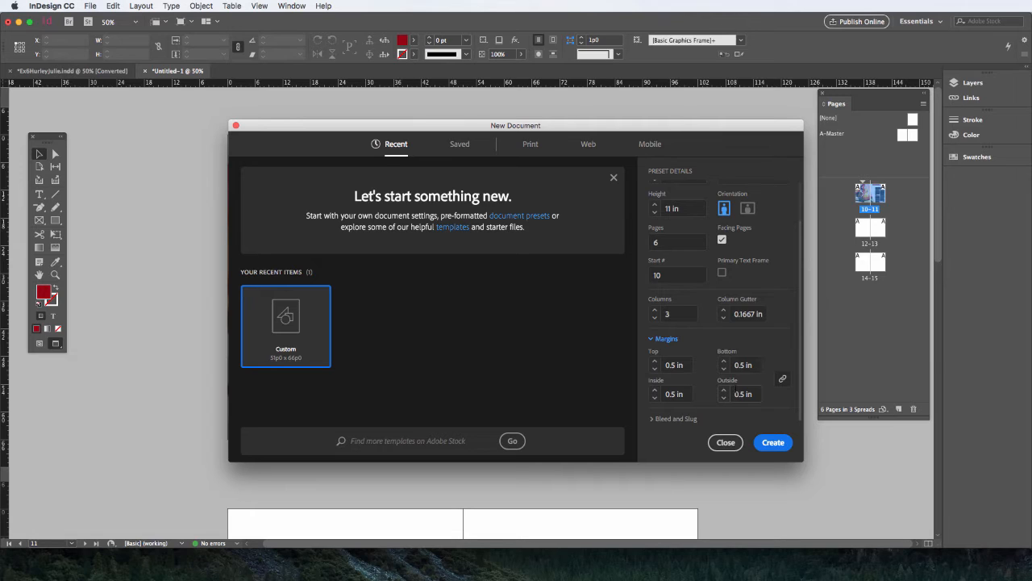
click(651, 340)
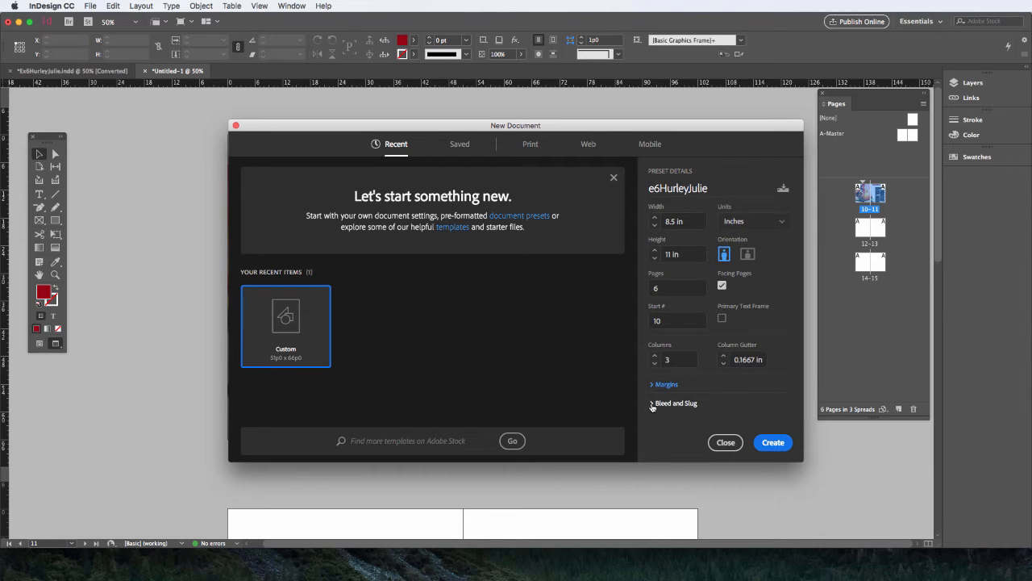
click(651, 403)
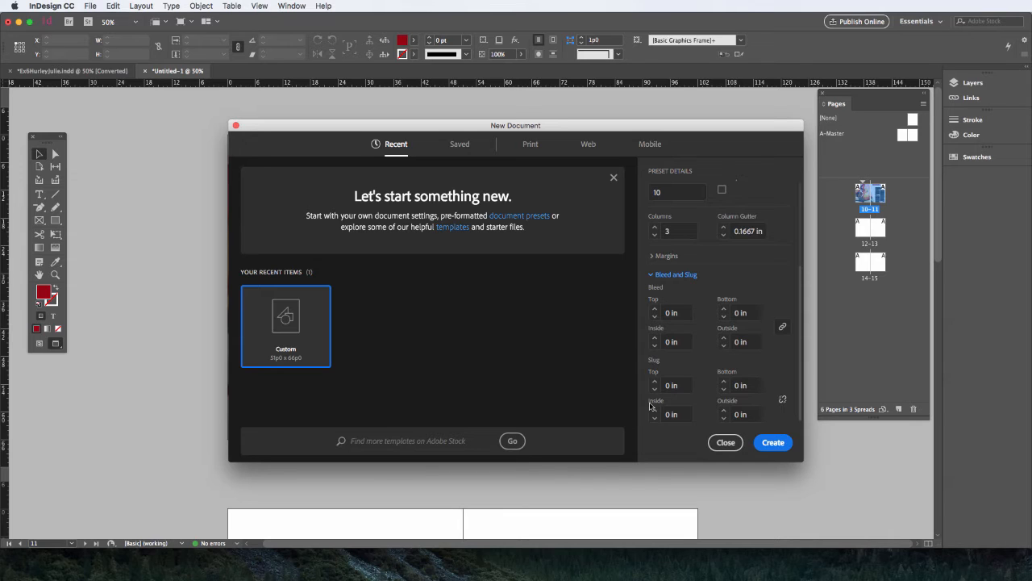
click(773, 443)
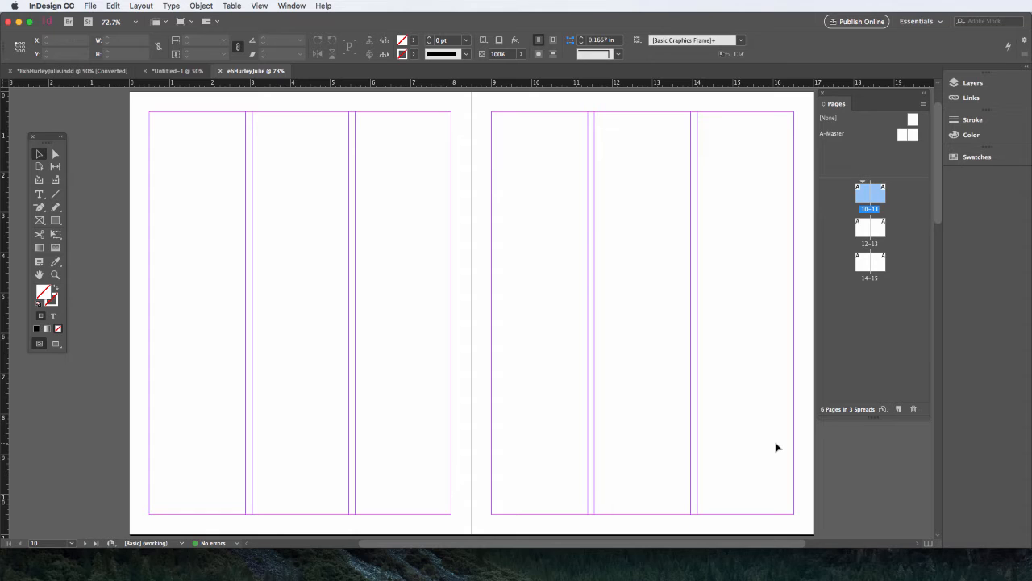
- Place the apple-red-fruit-ripe image from the first page's upper-left corner, 11 in tall and about 16.18 in wide across the spread
click(90, 6)
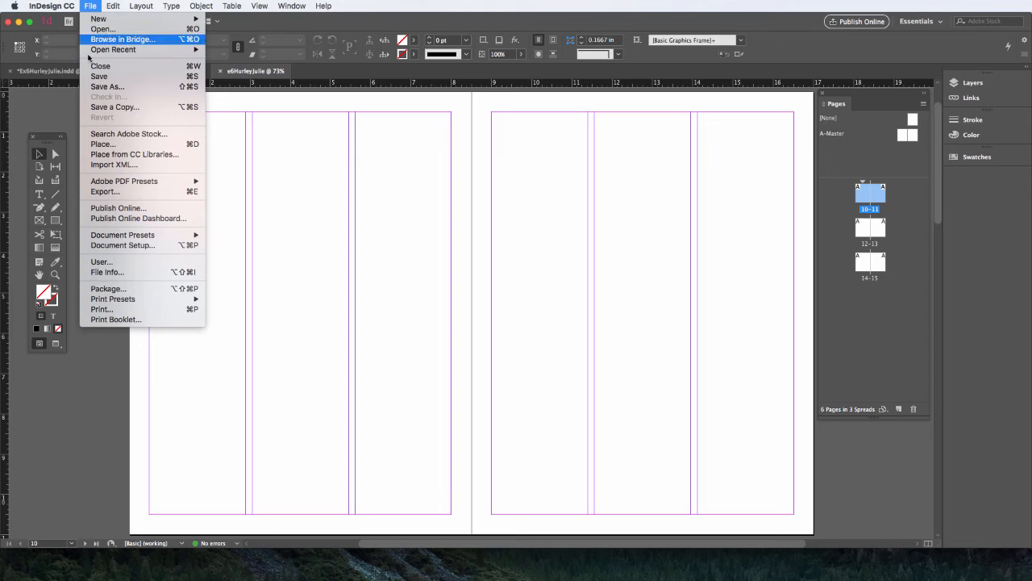
click(116, 144)
click(405, 161)
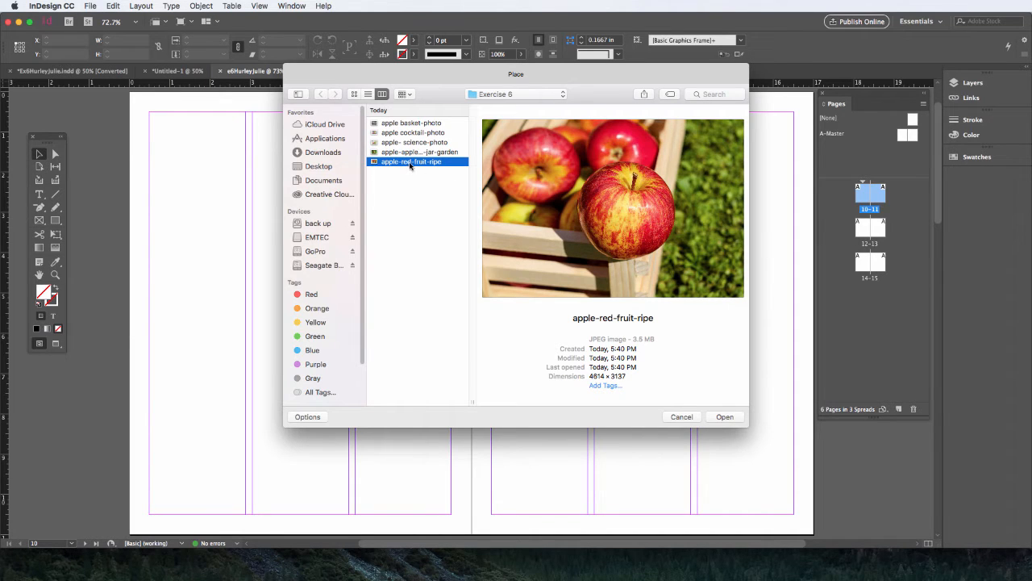
click(725, 417)
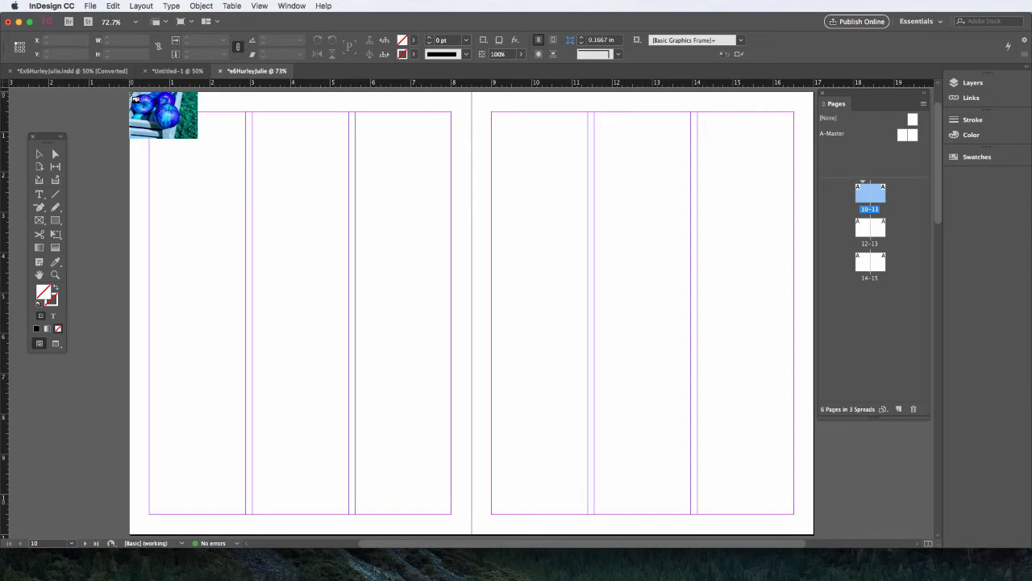
drag(132, 94, 405, 509)
drag(444, 531, 460, 536)
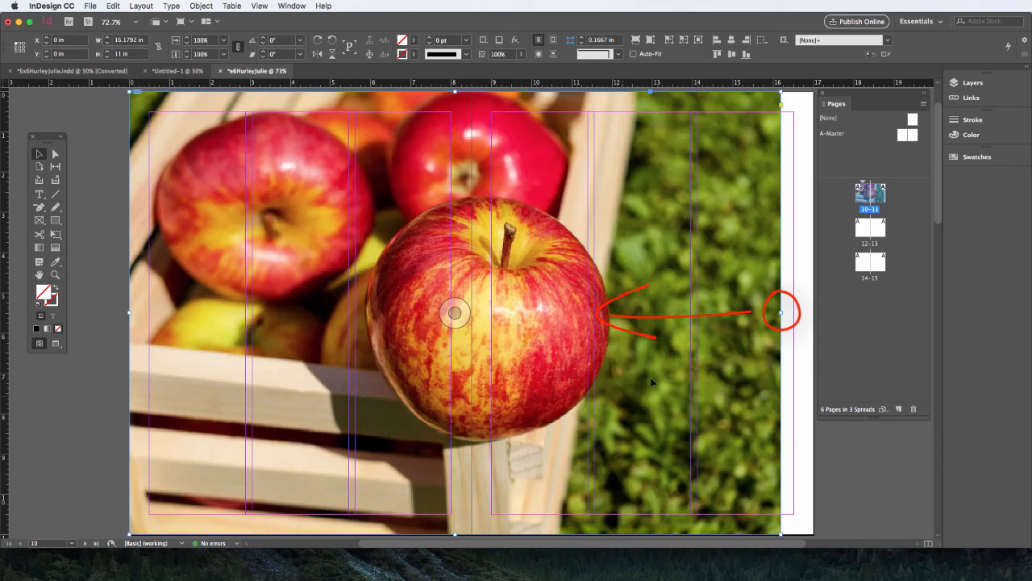
- Crop the apple image frame's right side to a width of about 11.39 in and shift the photo down and left inside it
drag(780, 313, 588, 327)
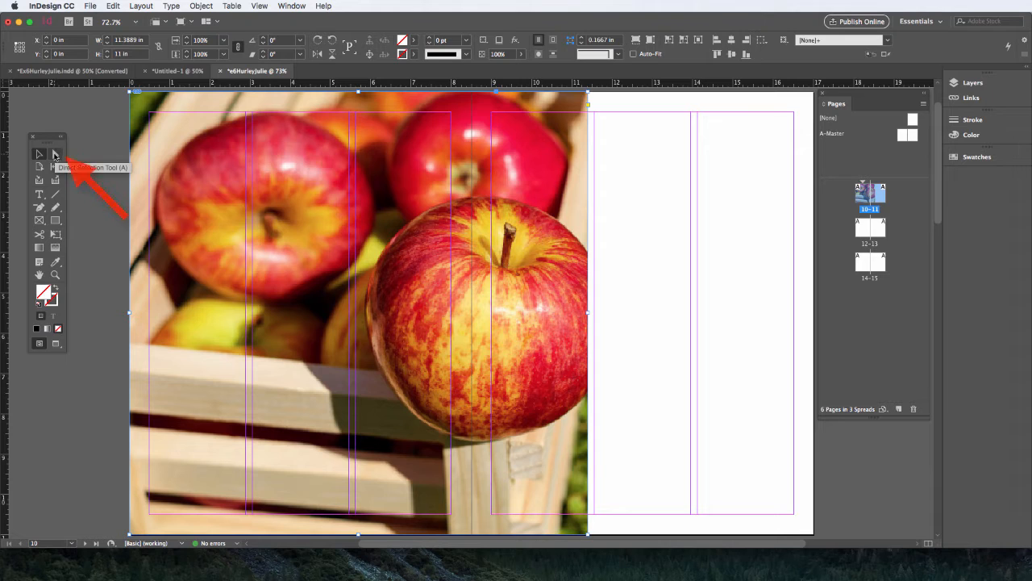
click(56, 154)
click(341, 220)
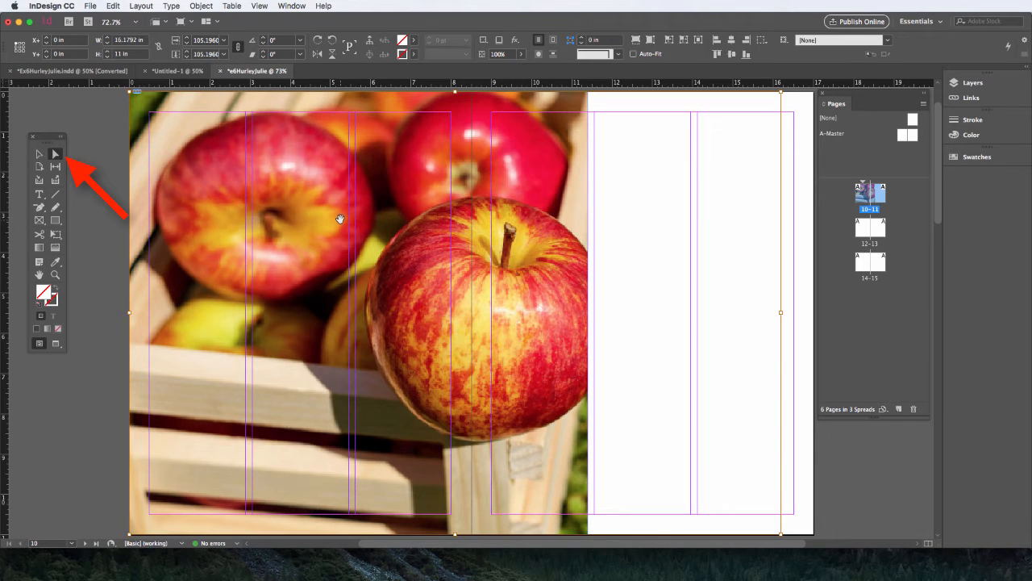
drag(341, 219, 297, 260)
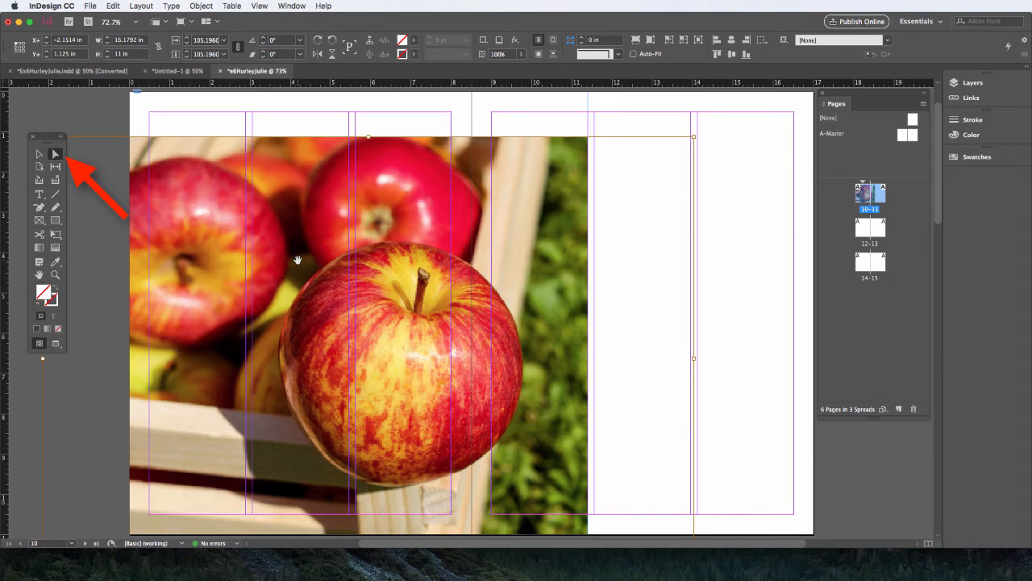
- Scale the photo inside its frame proportionally to about 121.5% and reposition it so it fills the whole frame
key(super+minus)
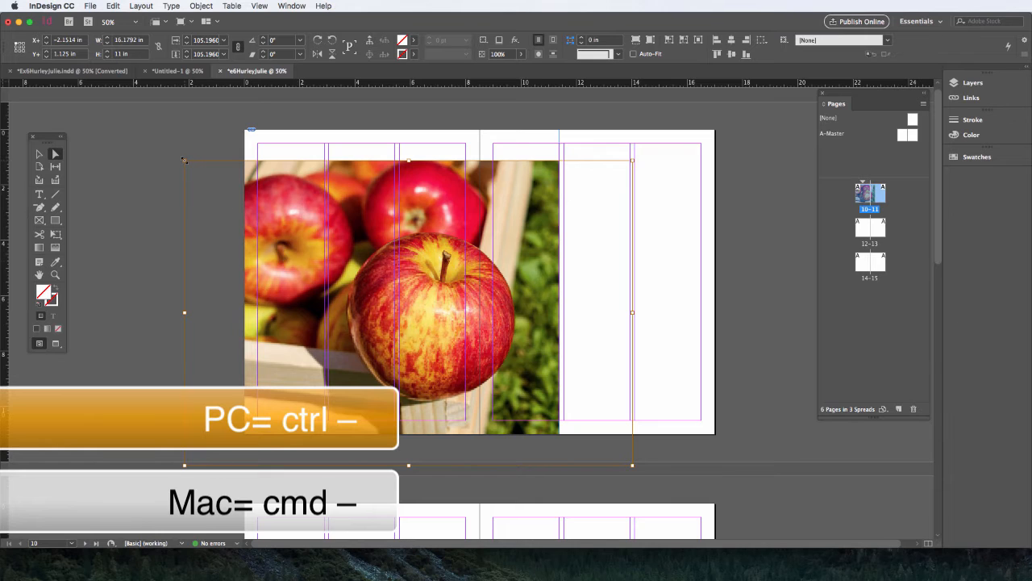
drag(184, 160, 158, 119)
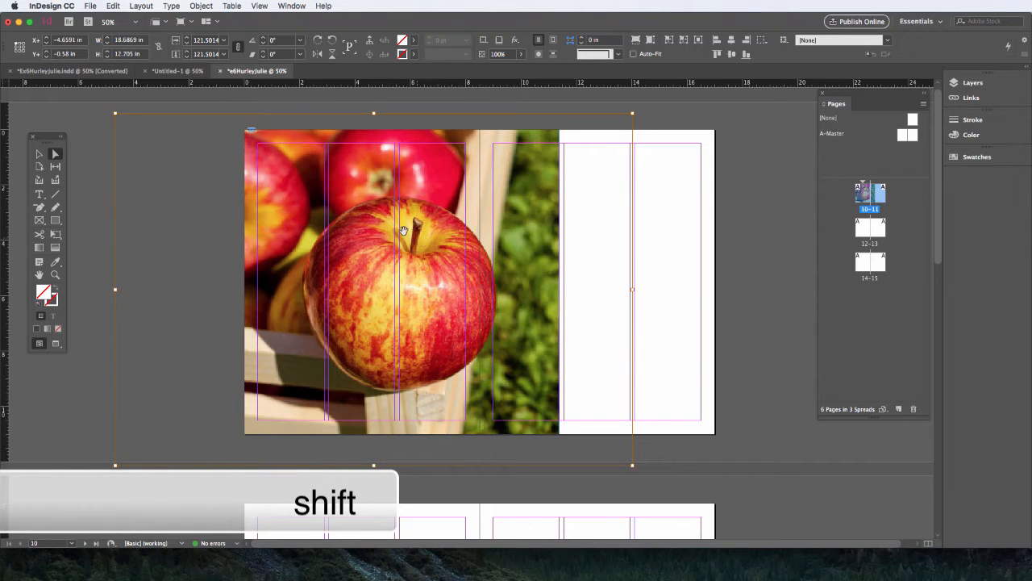
drag(398, 258, 415, 272)
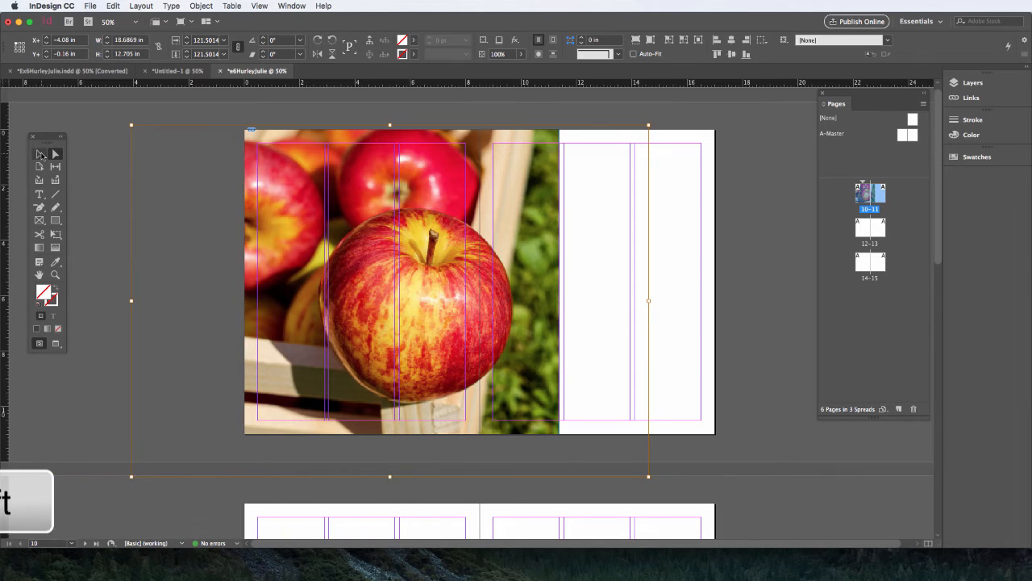
click(85, 154)
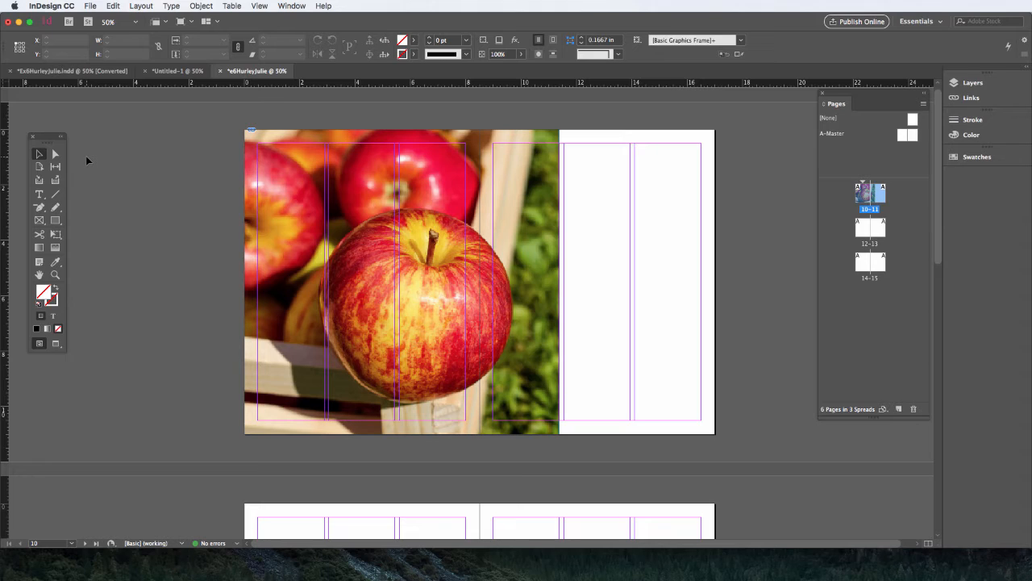
- Move the image frame's upper-right anchor point left along the page's top edge to about X 1.48 in, giving the frame a diagonal side
click(55, 154)
click(559, 131)
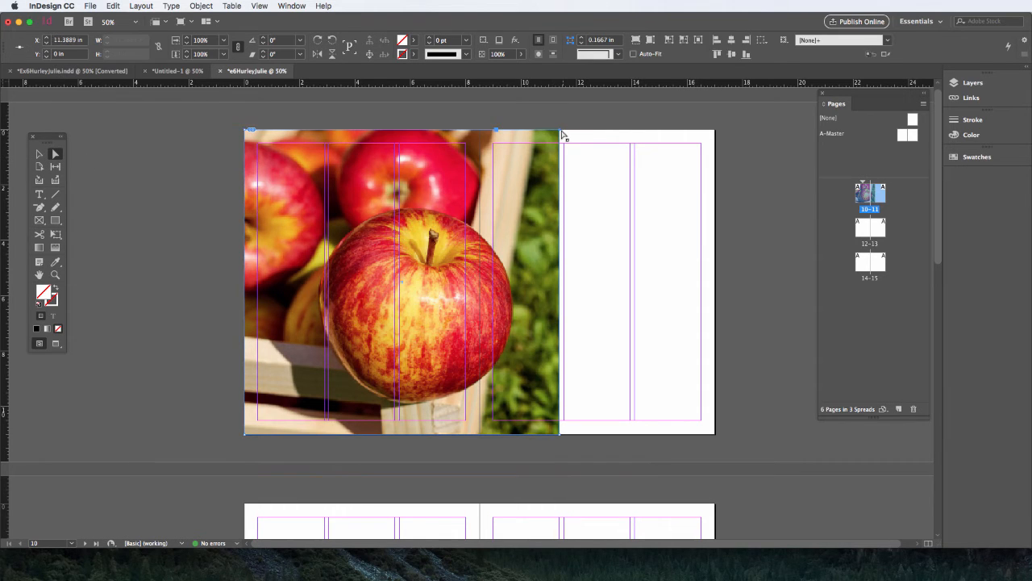
drag(559, 131, 302, 129)
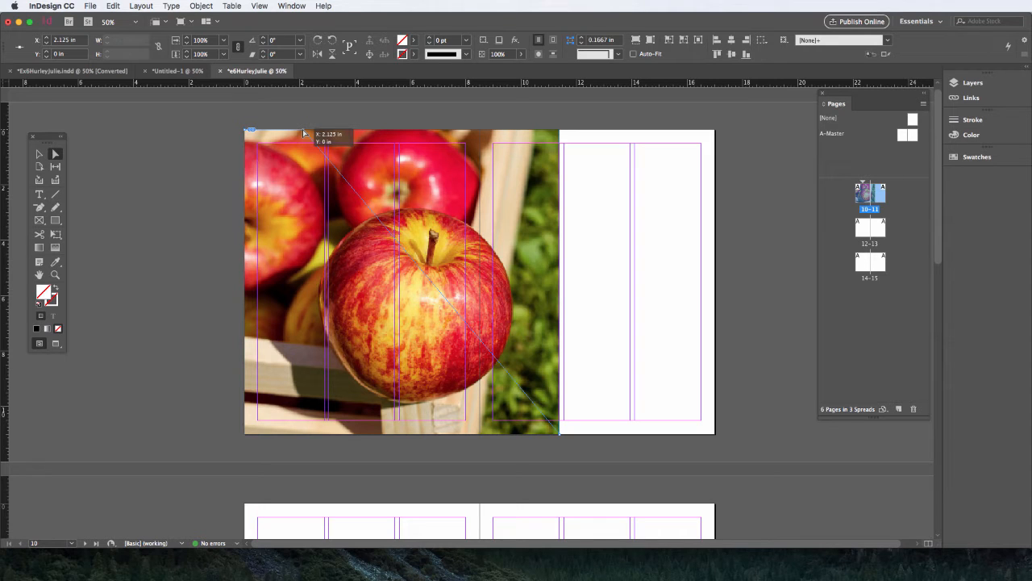
mouse_move(302, 129)
mouse_down()
mouse_move(247, 155)
mouse_move(247, 169)
mouse_move(286, 133)
mouse_up()
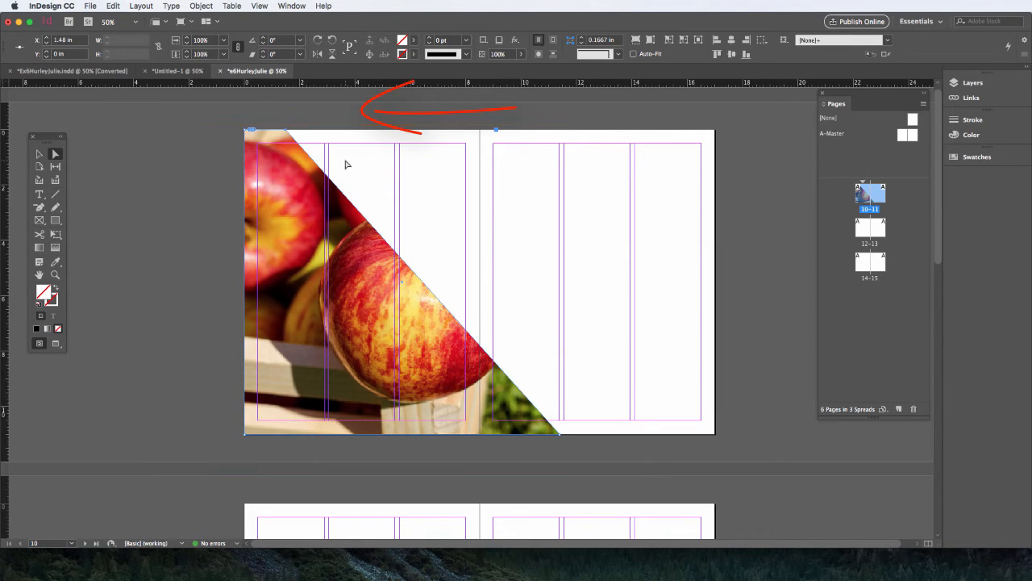
click(224, 182)
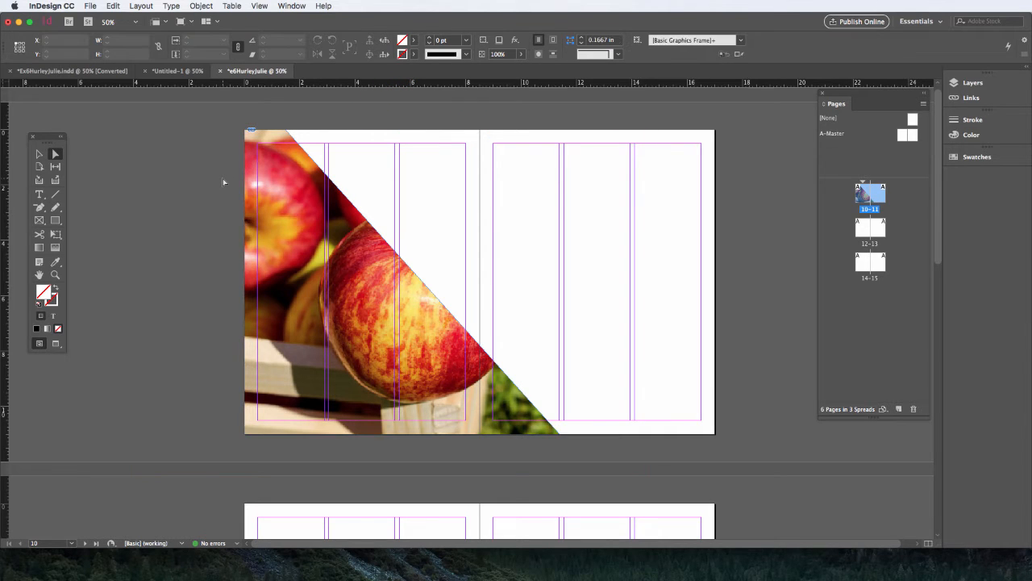
- Draw a text frame about 4.94 × 5.26 in across the fold for the letter A and set its font to ITC Avant Garde Gothic
click(40, 194)
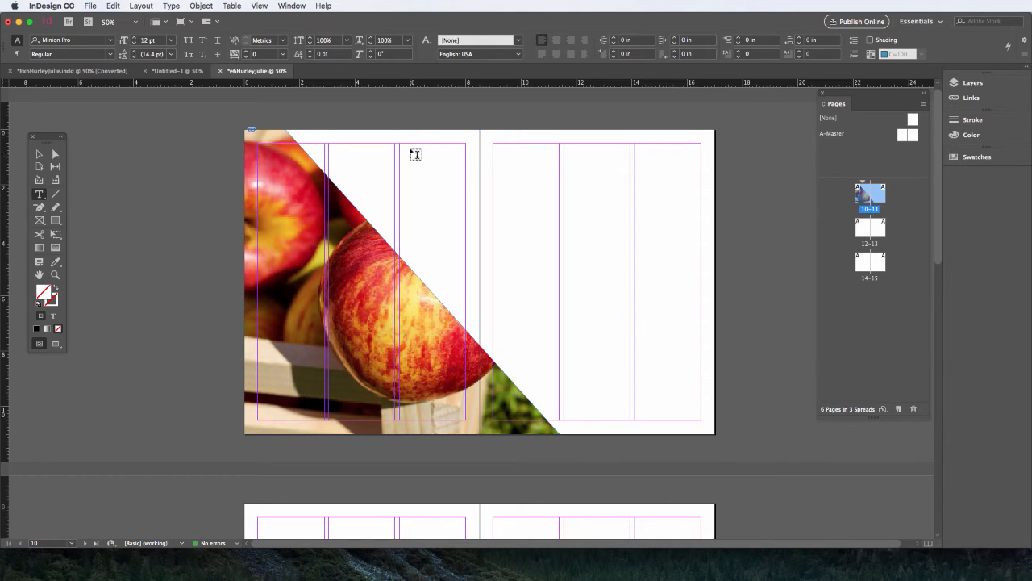
drag(411, 146, 547, 292)
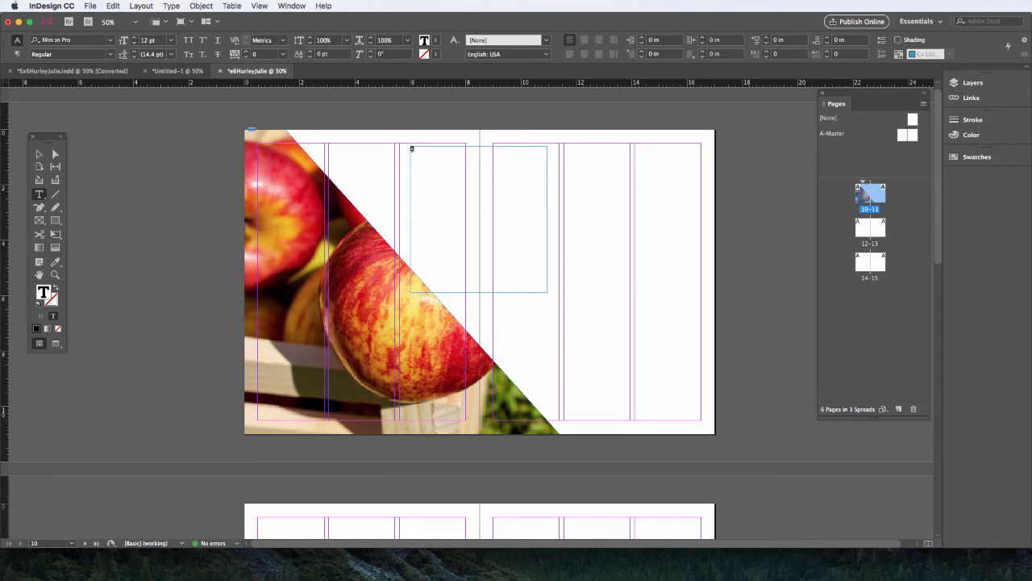
click(111, 42)
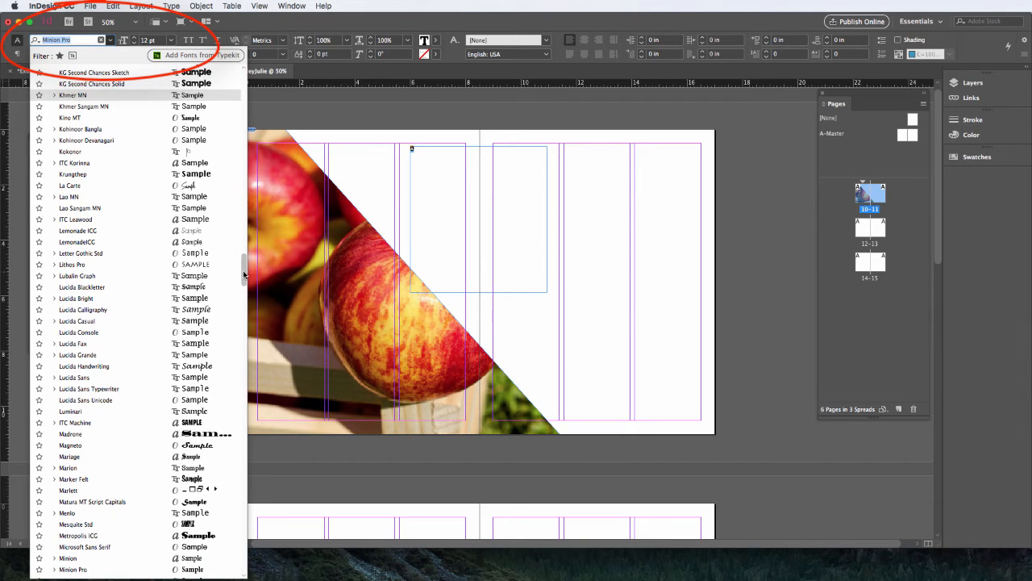
drag(245, 271, 258, 64)
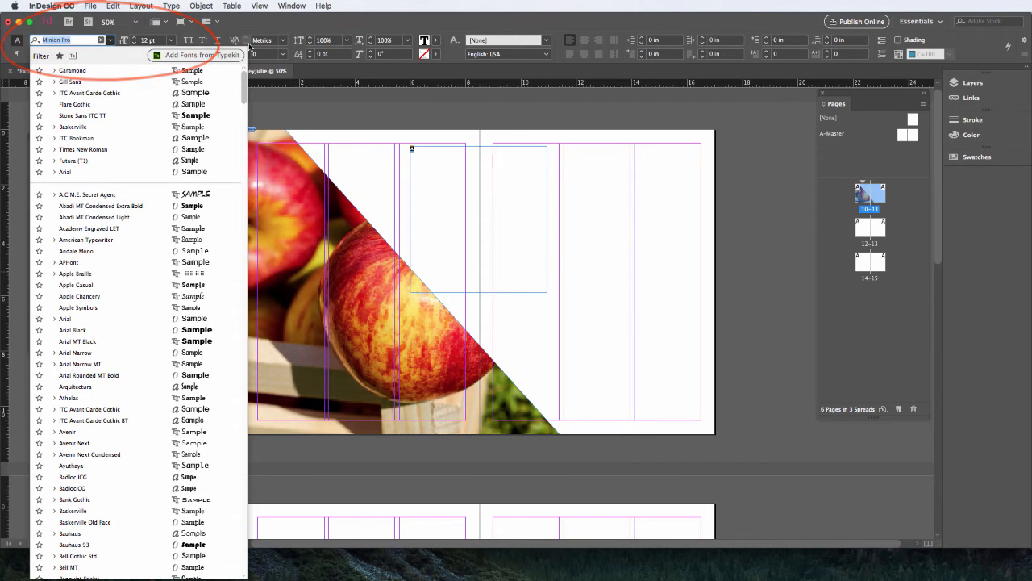
click(137, 93)
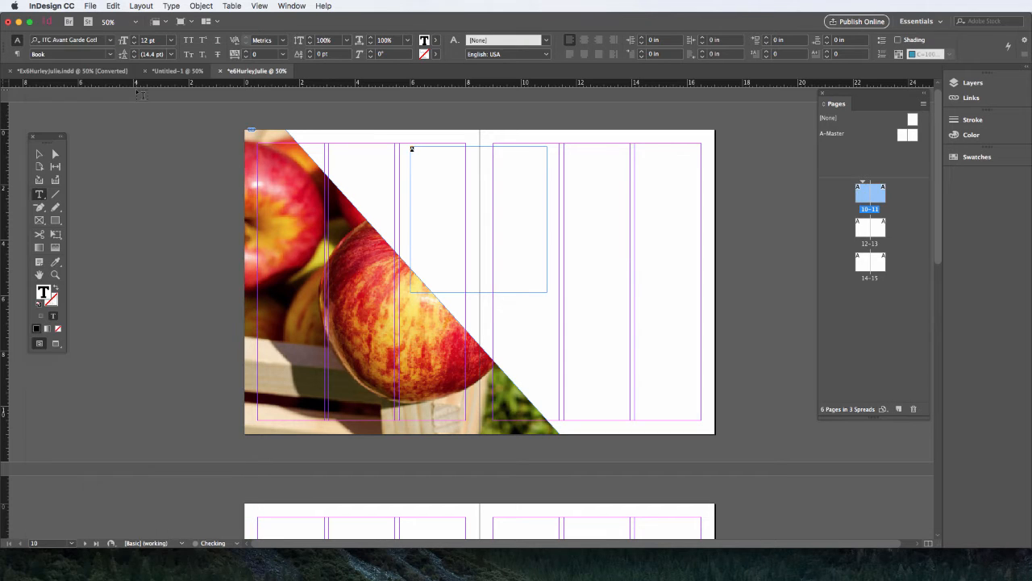
- Set the letter A to 200 pt in the Demi style
click(171, 41)
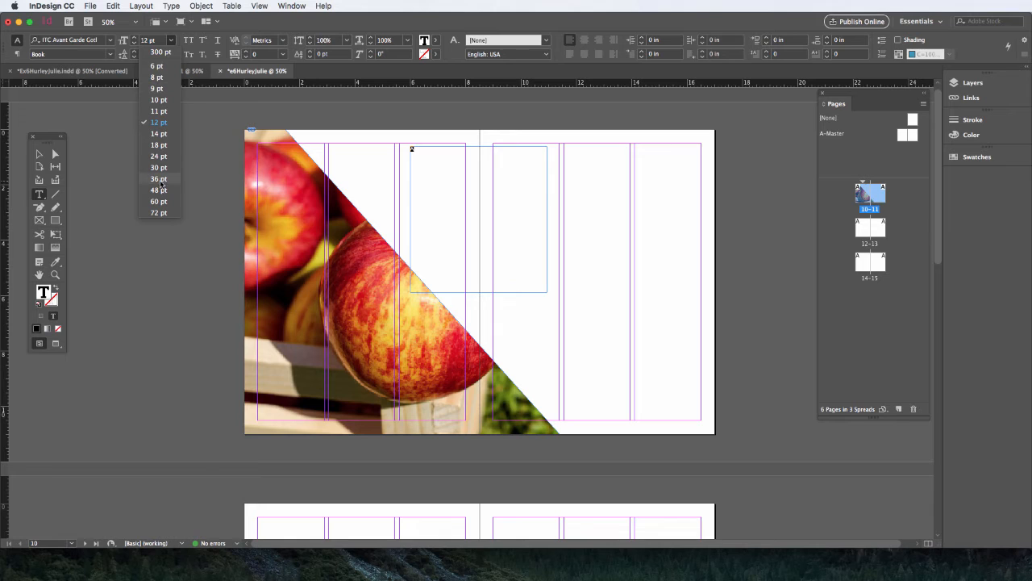
click(146, 39)
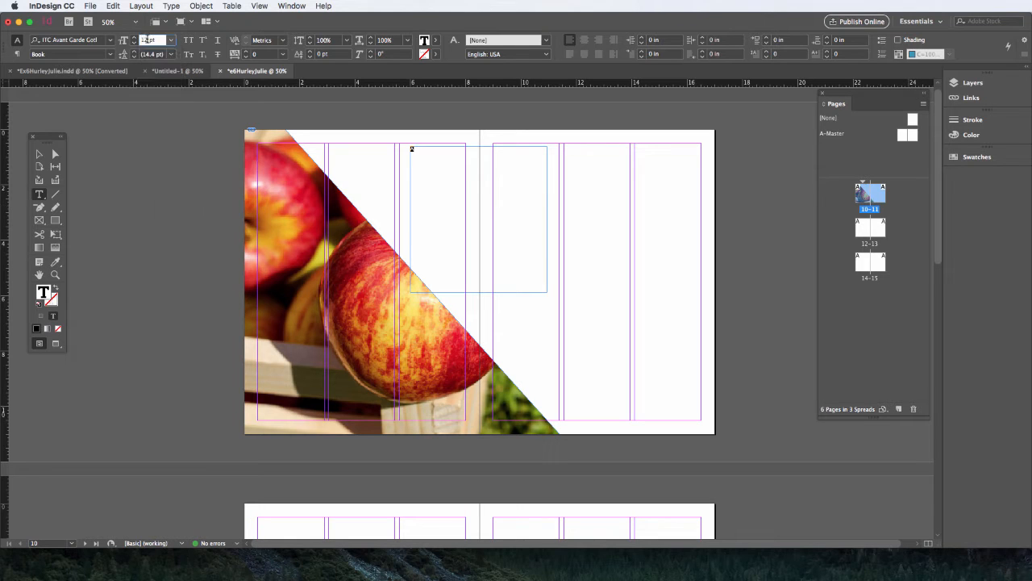
drag(153, 40, 122, 38)
text(200)
key(Tab)
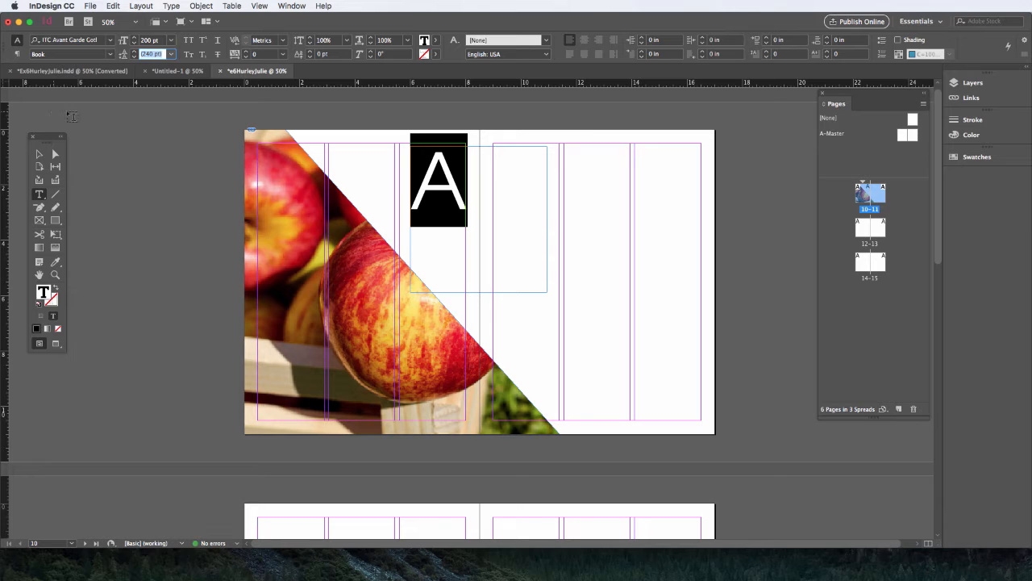
click(109, 54)
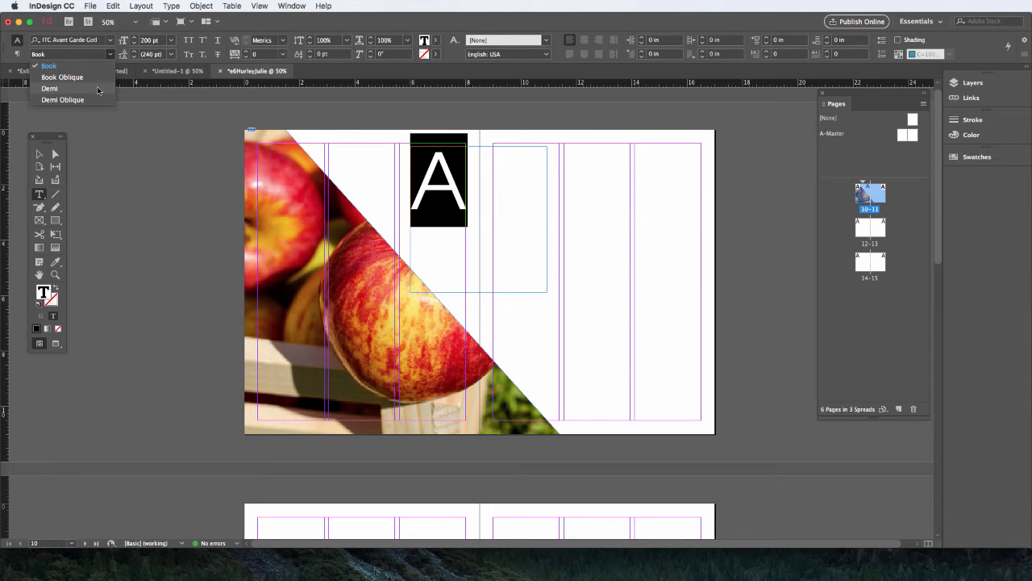
click(97, 90)
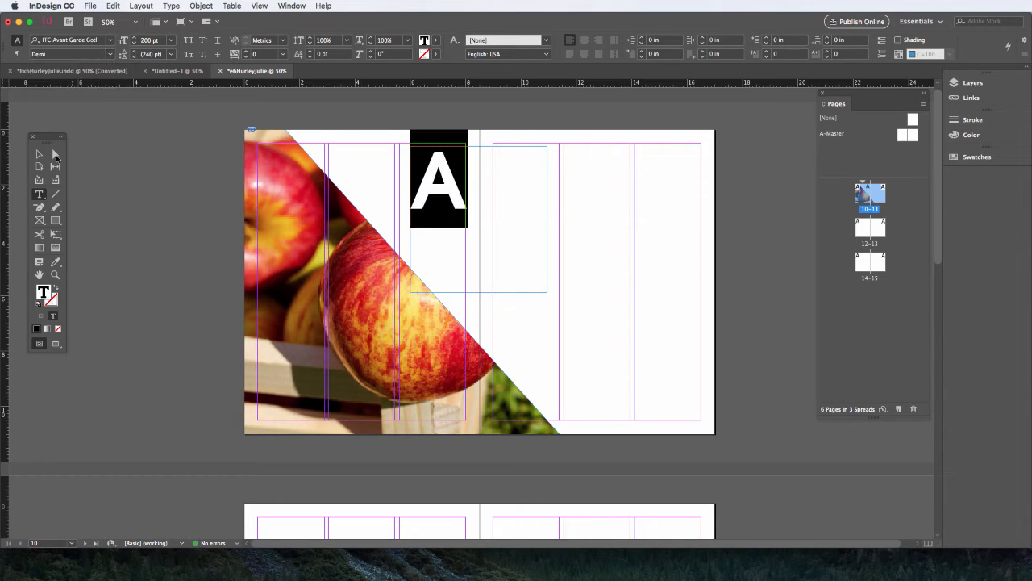
- Move the letter A's frame to about X 5.78 in, Y 1.76 in and shrink it to about 2.98 × 3.42 in
click(38, 154)
drag(457, 193, 449, 224)
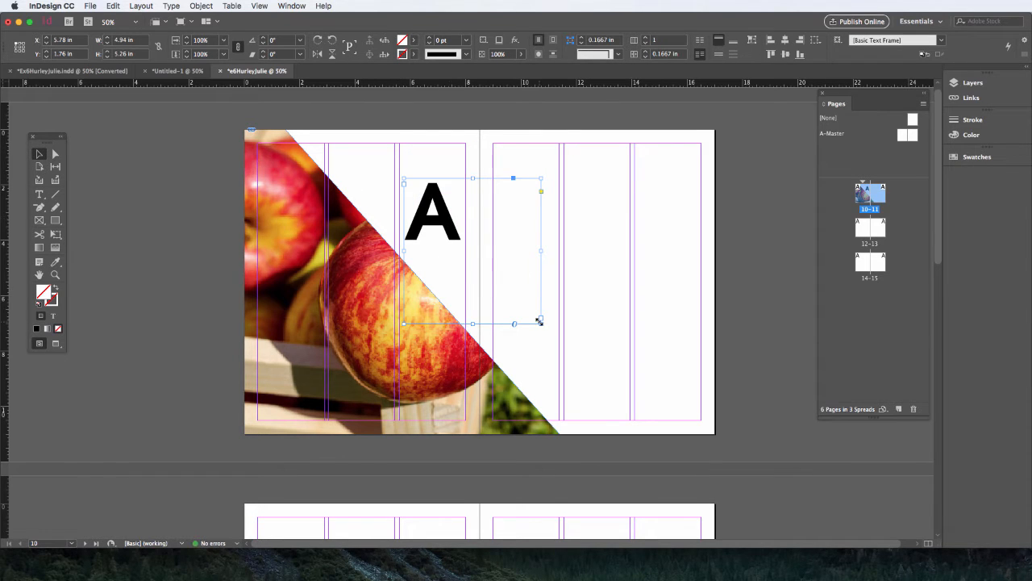
drag(541, 322, 486, 272)
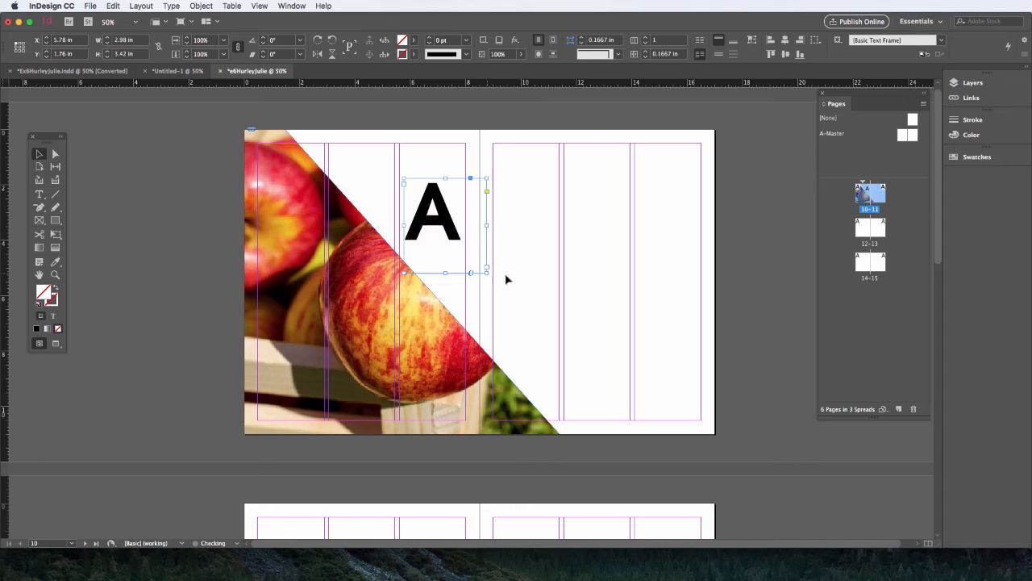
- Draw a text frame about 2.55 × 3.51 in on the right page for the letter p and copy the A's formatting onto it
click(530, 271)
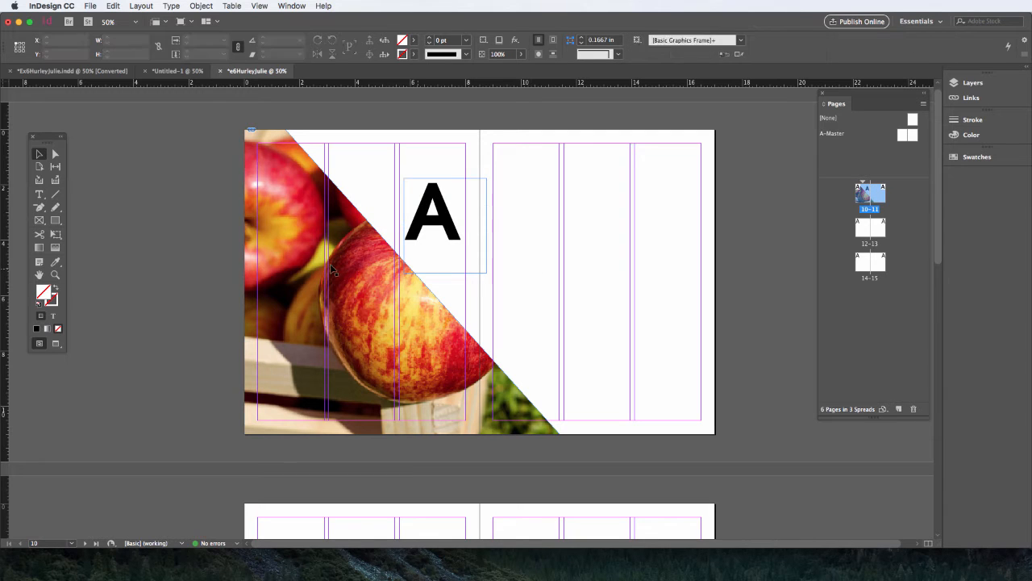
click(38, 194)
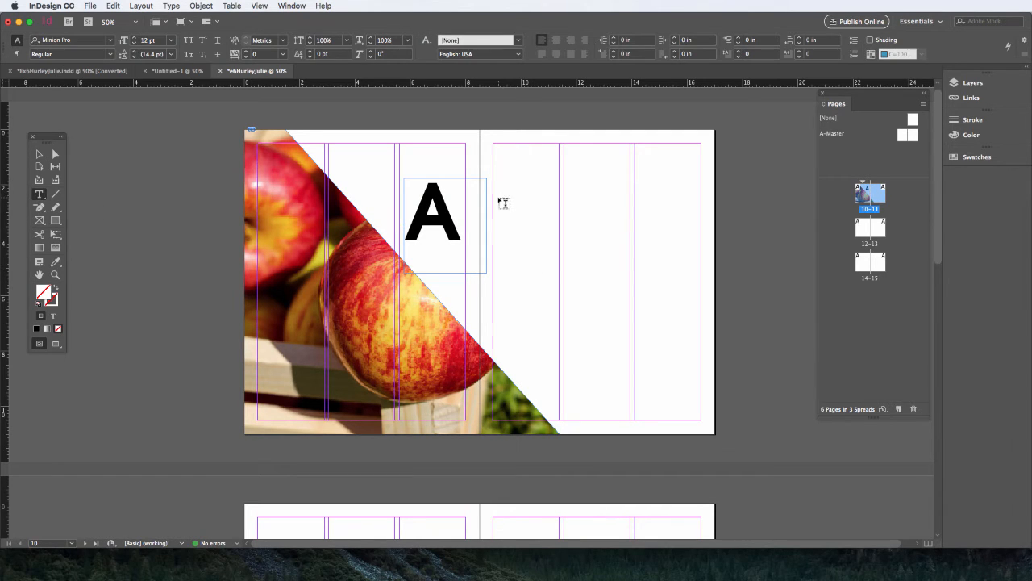
drag(524, 182, 594, 278)
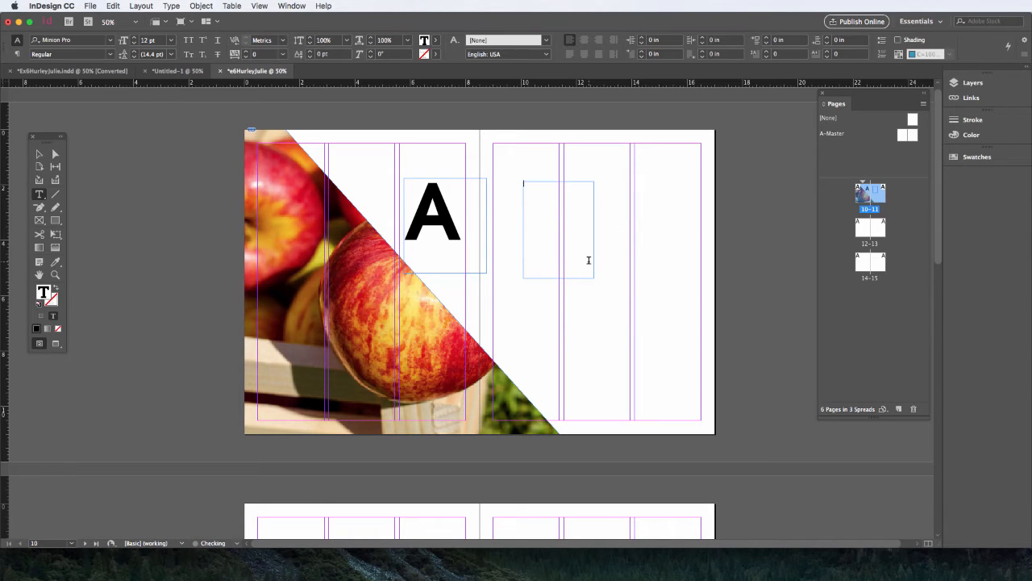
text(p)
click(55, 262)
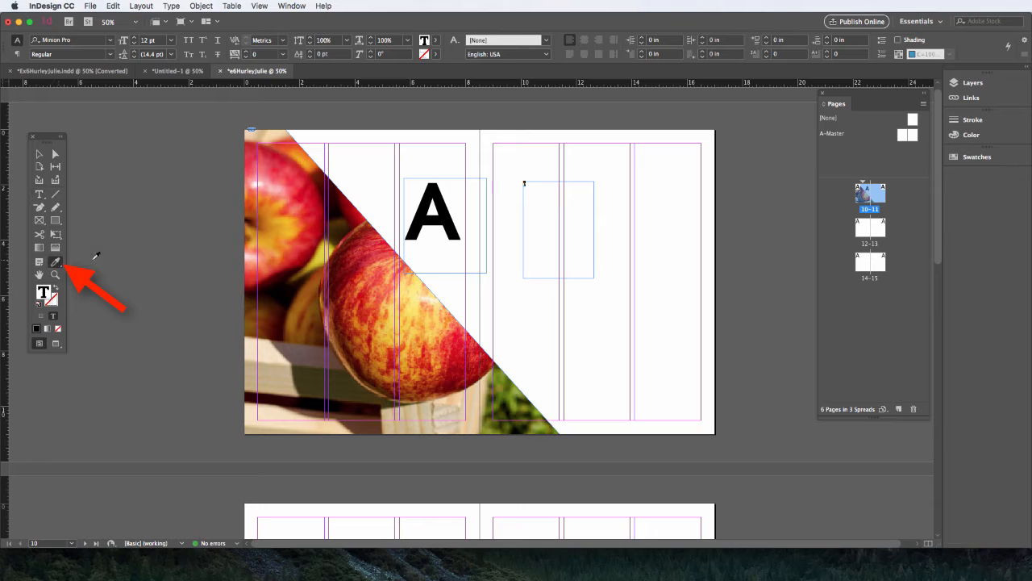
click(448, 219)
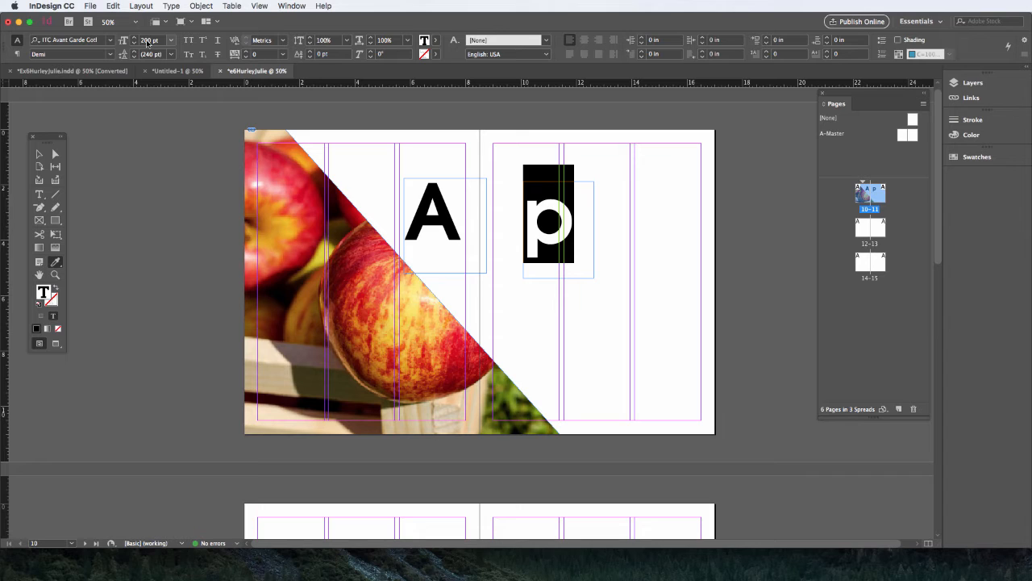
- Enlarge the letter A's frame to about 4.78 × 5.18 in at X 3.98 in, Y 0 in and increase the letter's font size
click(39, 153)
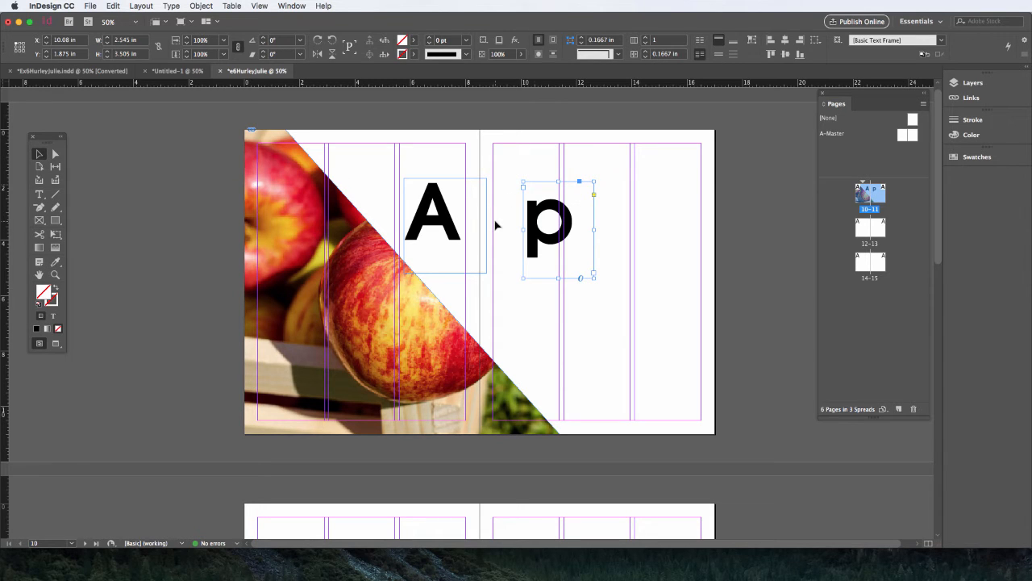
click(445, 230)
drag(402, 182, 354, 129)
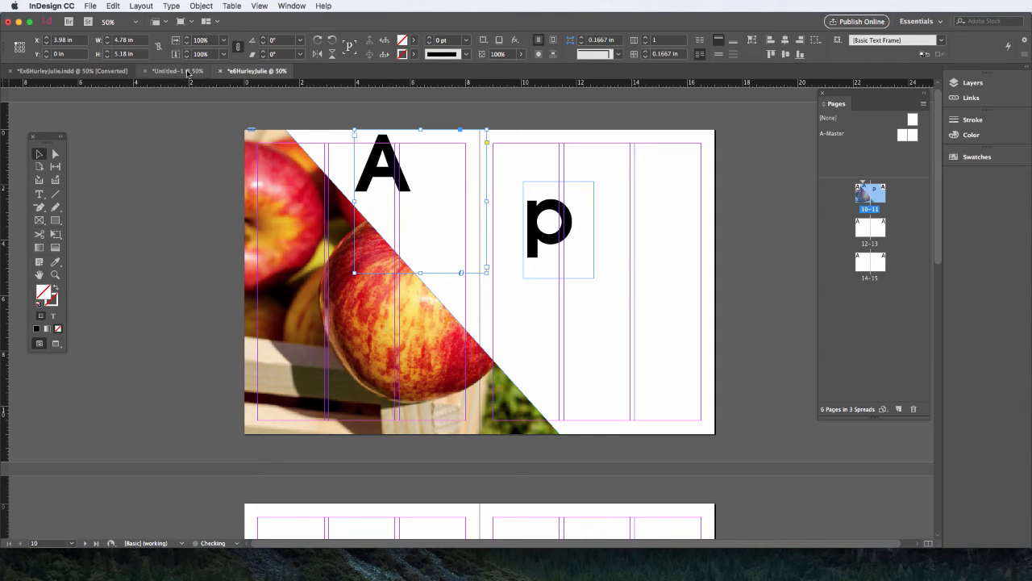
click(39, 195)
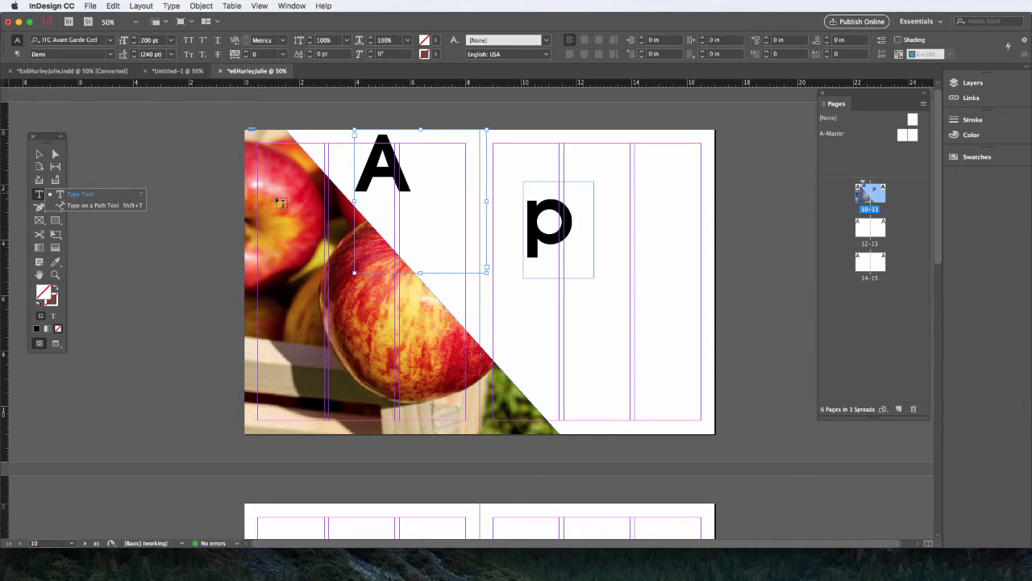
double_click(398, 168)
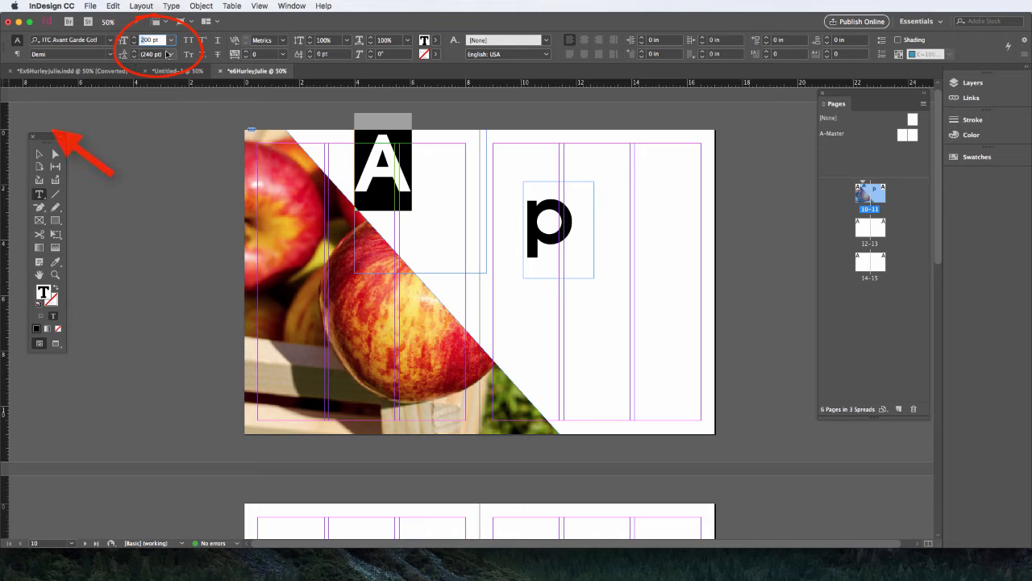
- Move the enlarged letter A's frame to about X 5 in, Y 0.72 in
click(40, 153)
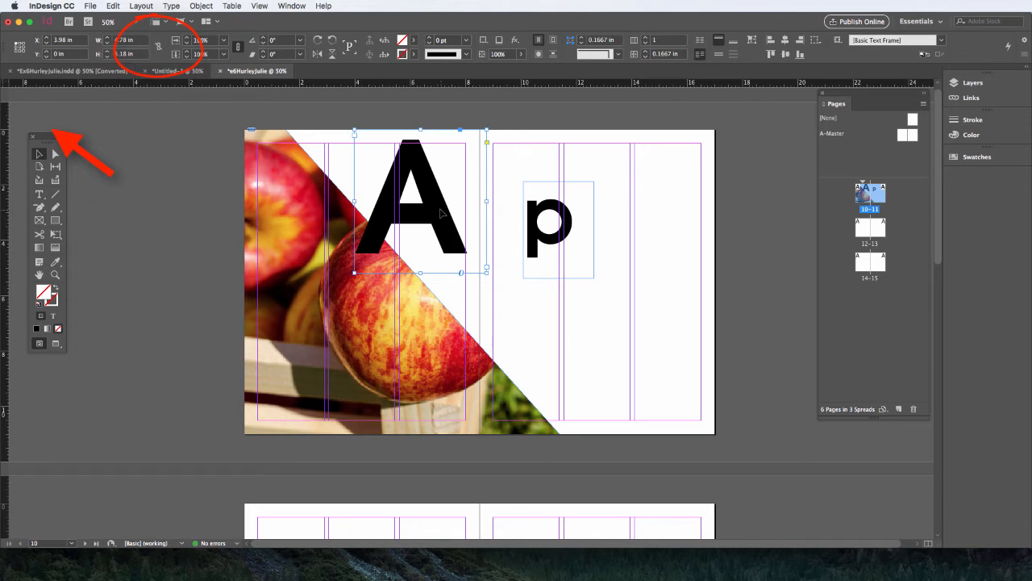
drag(443, 215, 452, 251)
click(540, 242)
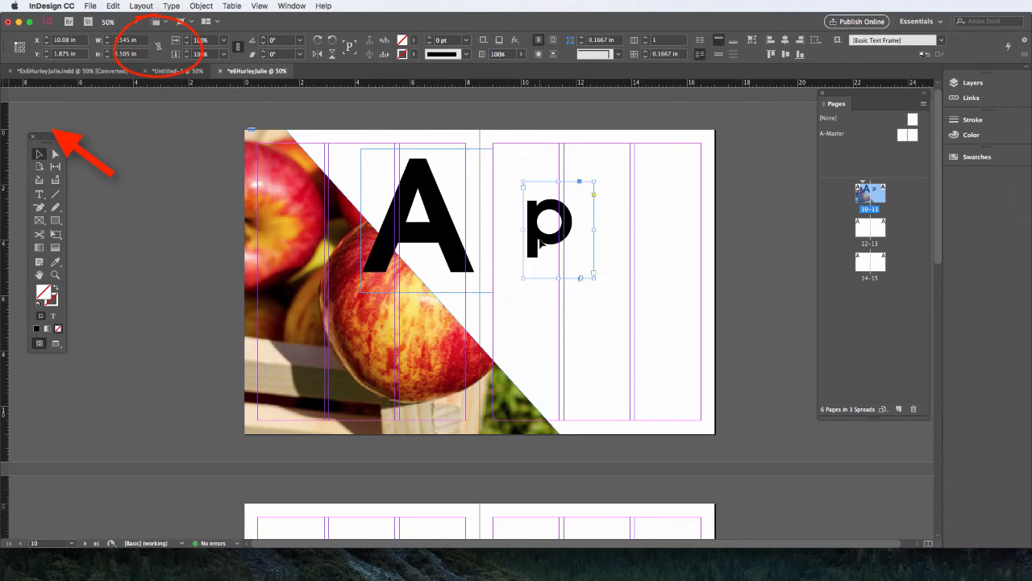
drag(450, 237, 470, 237)
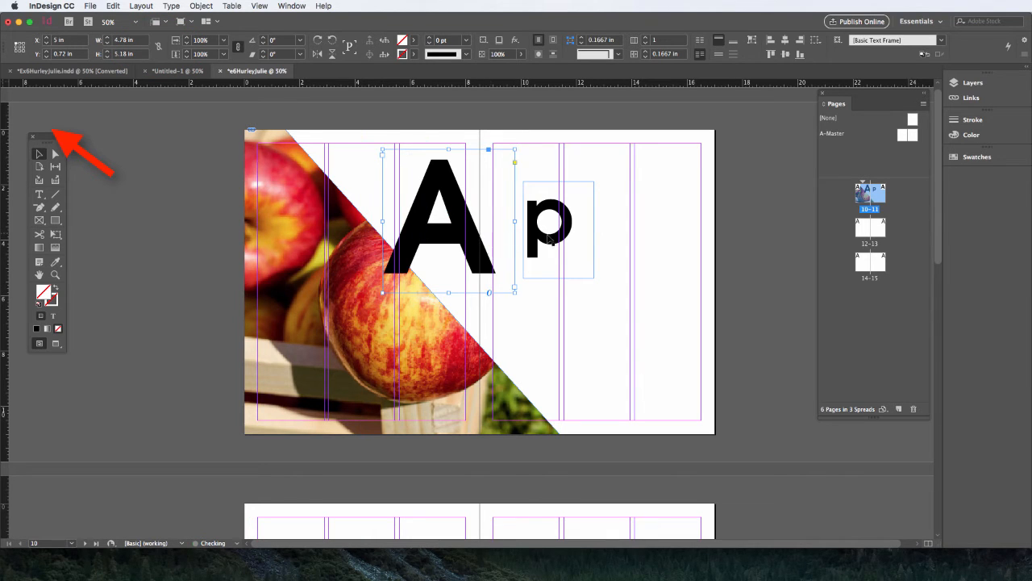
click(550, 235)
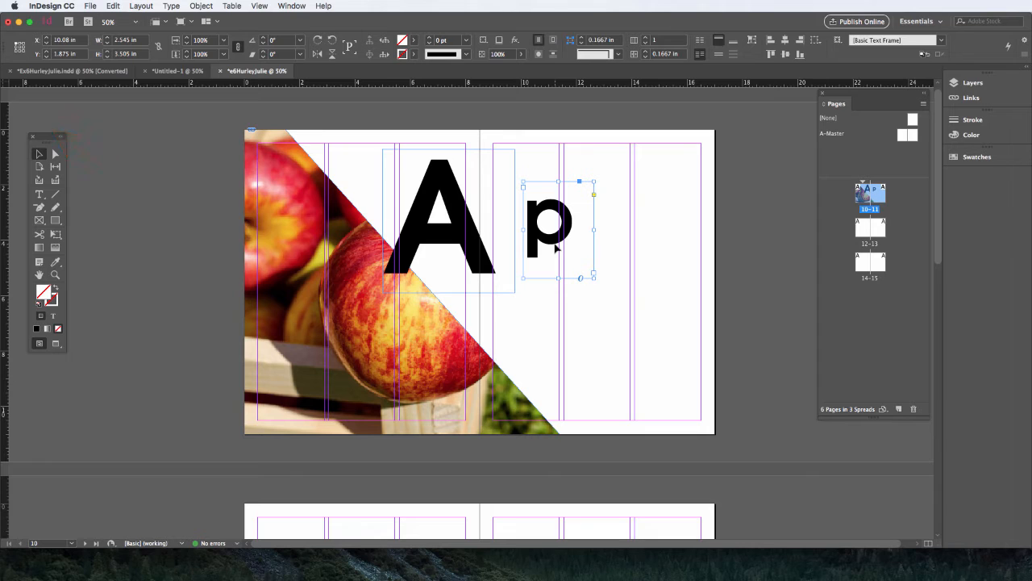
- Draw three more text frames on the right page for the second p, the l and the e, entering one letter in each
click(38, 194)
drag(607, 184, 680, 287)
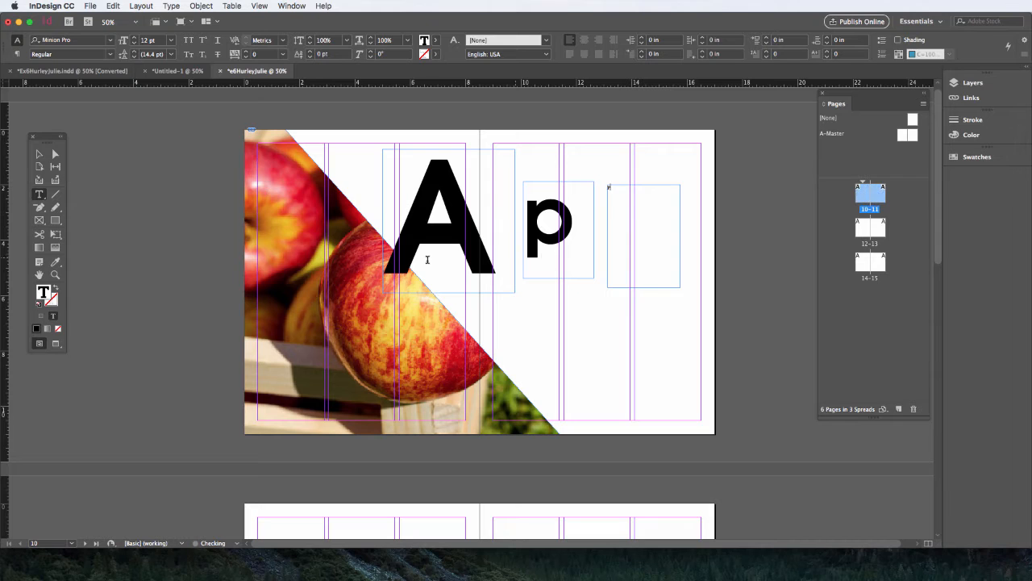
drag(520, 306, 583, 394)
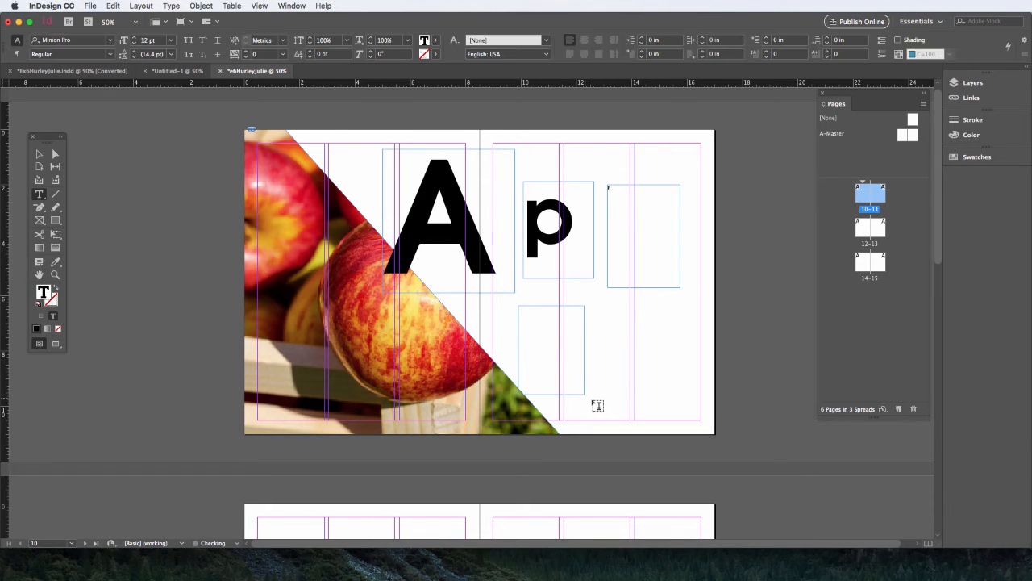
drag(597, 306, 684, 408)
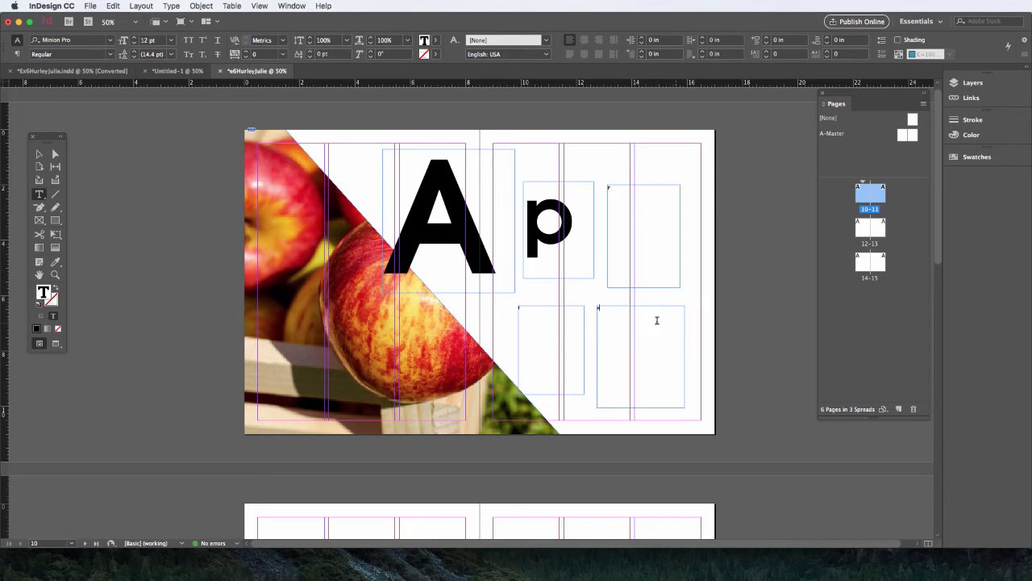
- Copy the first p's character formatting onto the e, the second p and the l with the Eyedropper
click(55, 262)
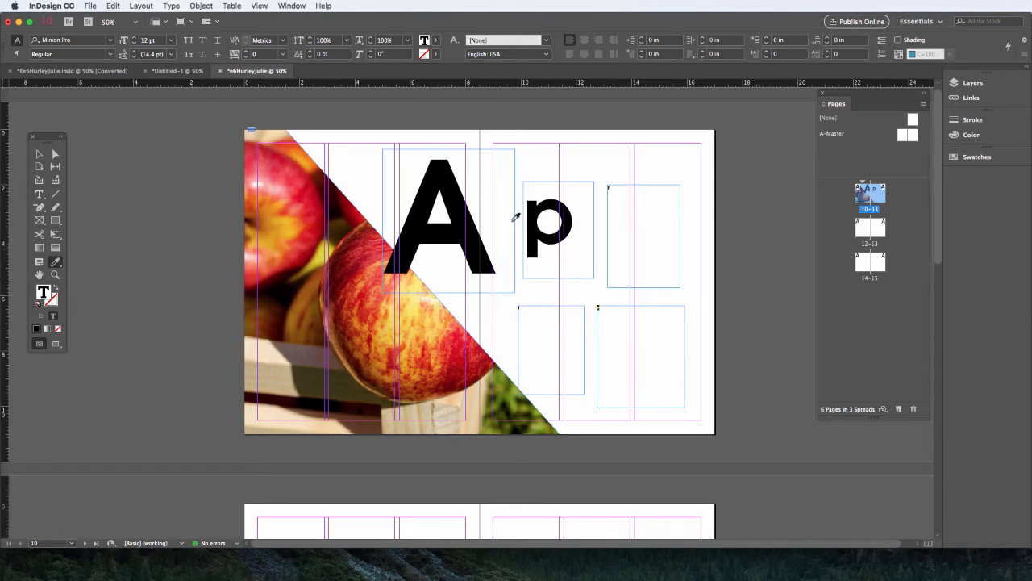
click(569, 218)
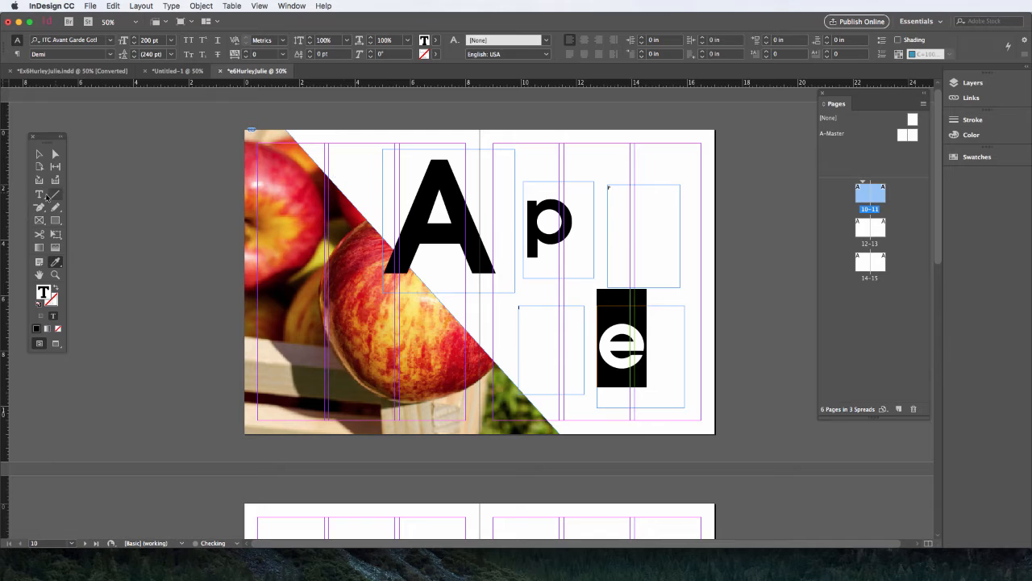
drag(41, 196, 79, 194)
click(619, 190)
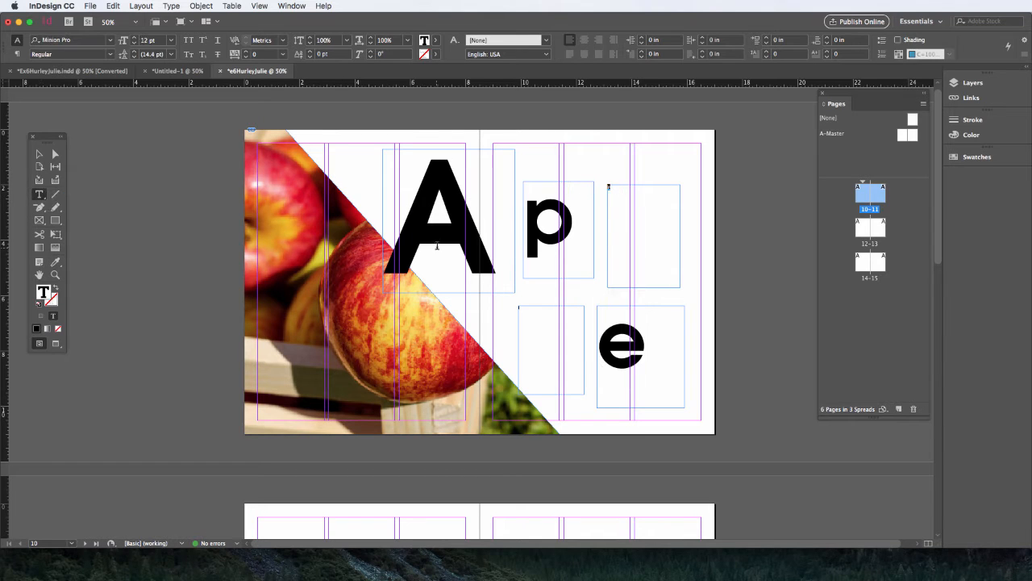
click(538, 234)
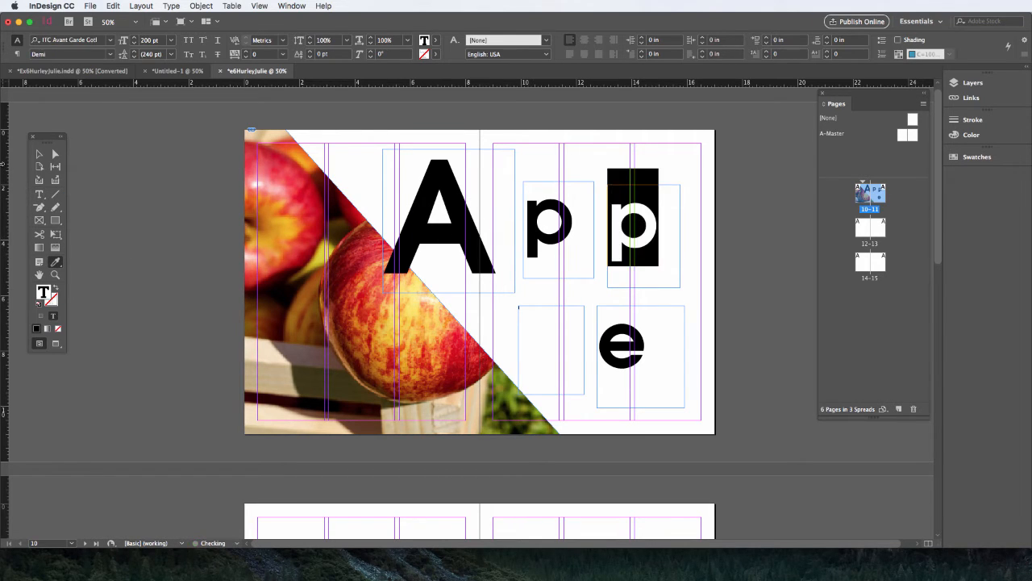
click(536, 309)
click(55, 262)
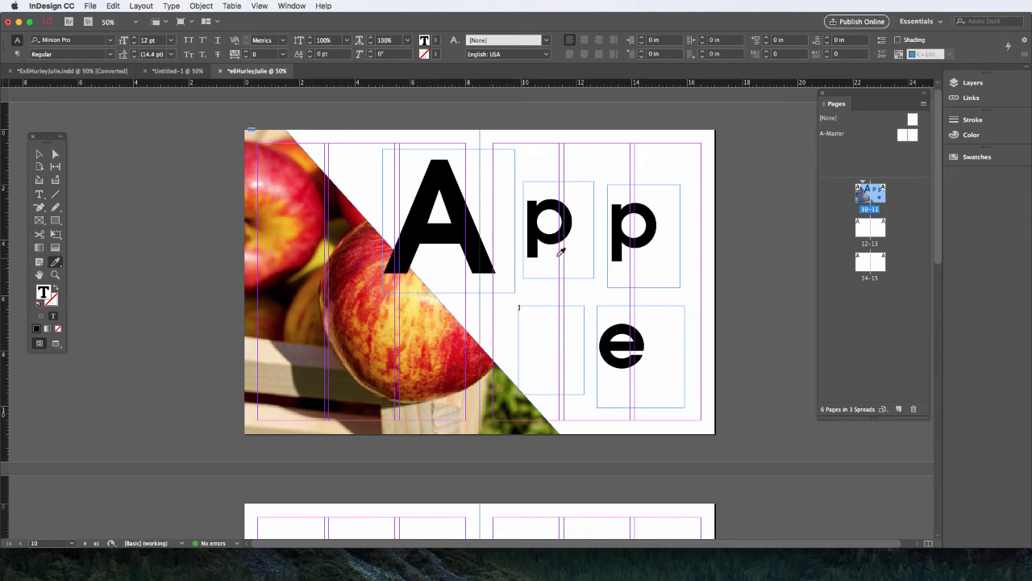
click(547, 244)
- Move the first p against the A's slanted side at about X 8.04 in, Y 2.69 in and rotate it to 23°
click(38, 153)
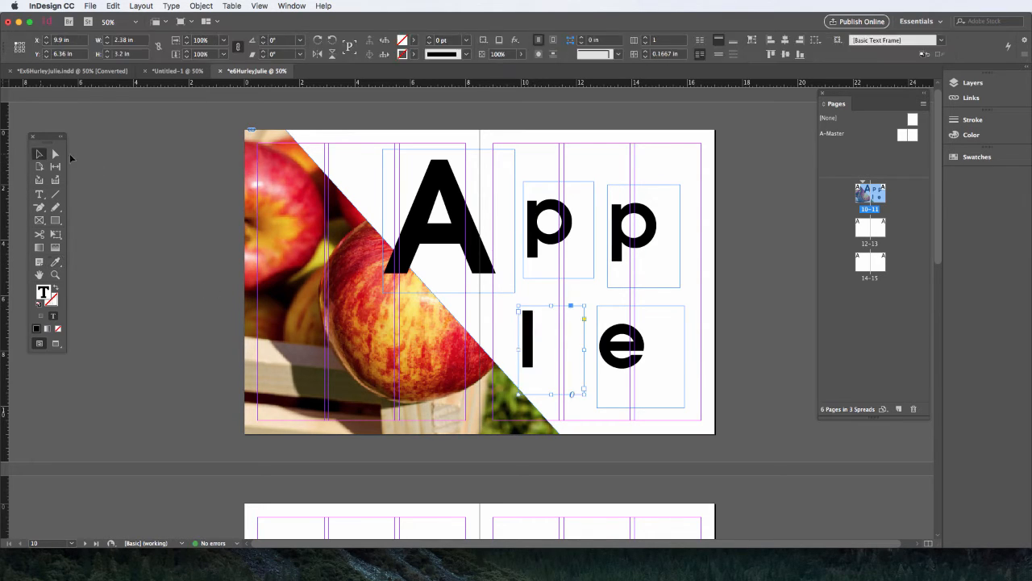
click(536, 235)
drag(537, 223, 510, 252)
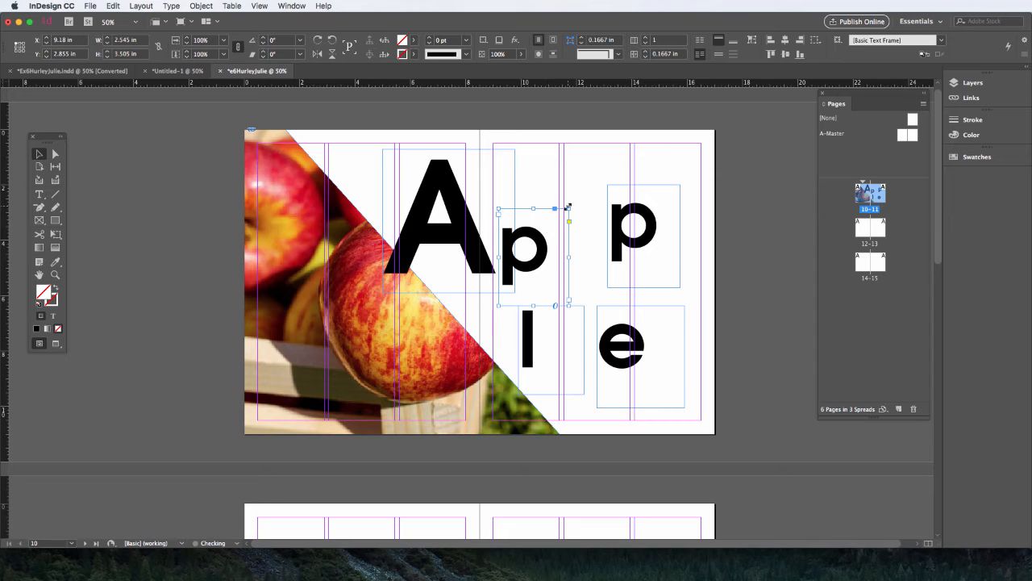
drag(570, 202, 554, 192)
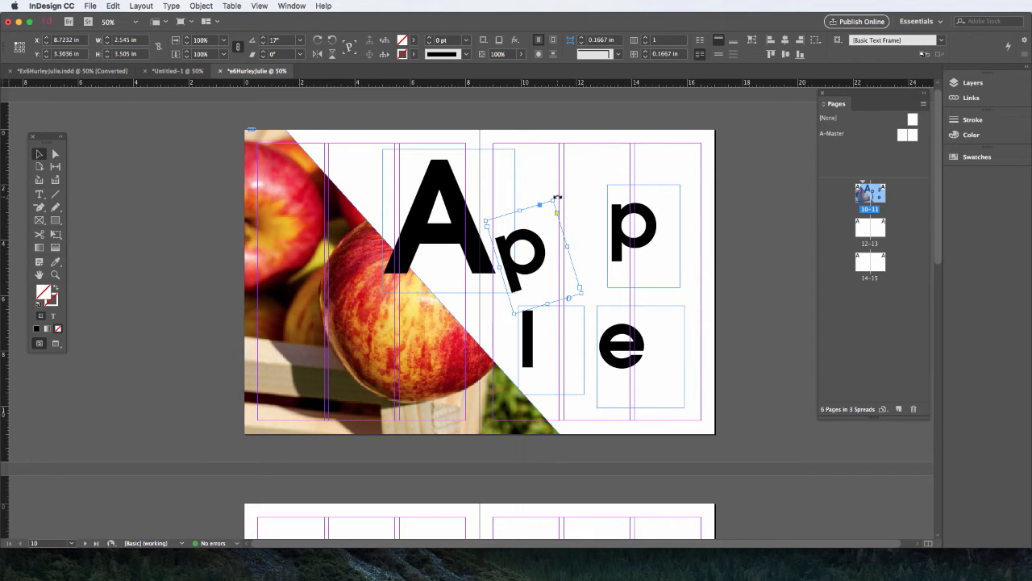
drag(558, 198, 551, 195)
mouse_move(532, 263)
mouse_down()
mouse_move(523, 222)
mouse_move(532, 238)
mouse_move(523, 249)
mouse_up()
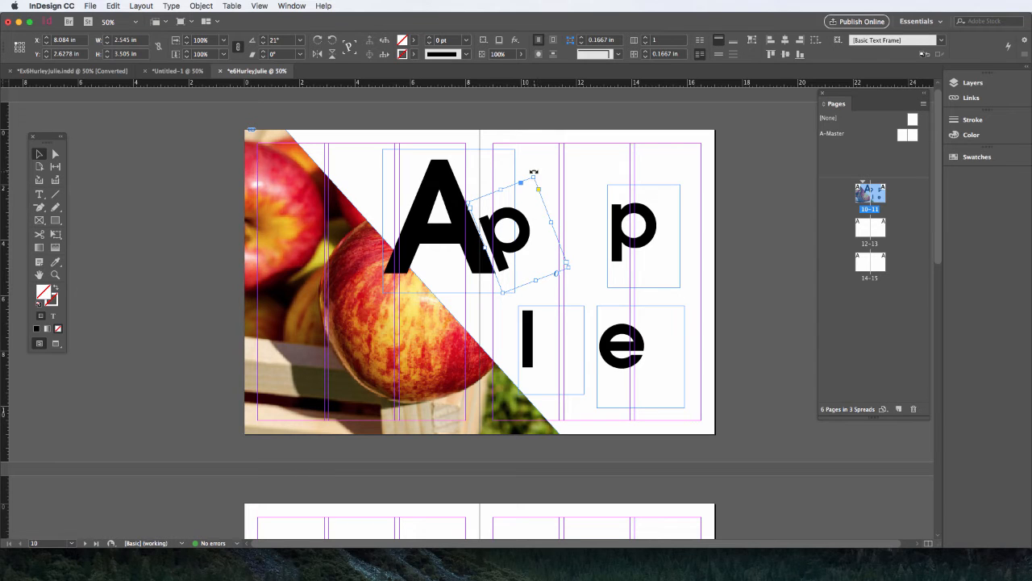
drag(533, 175, 532, 173)
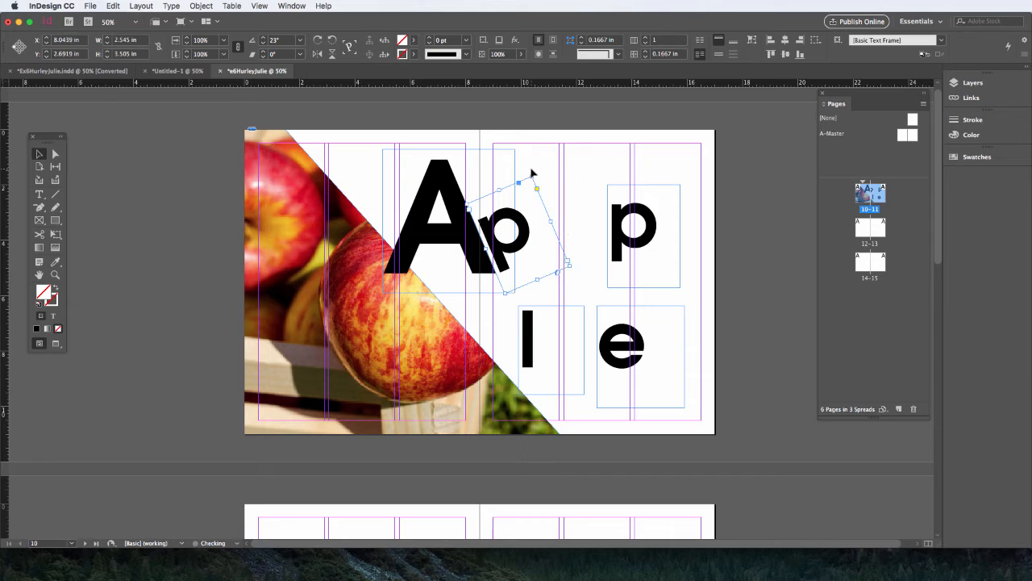
click(553, 191)
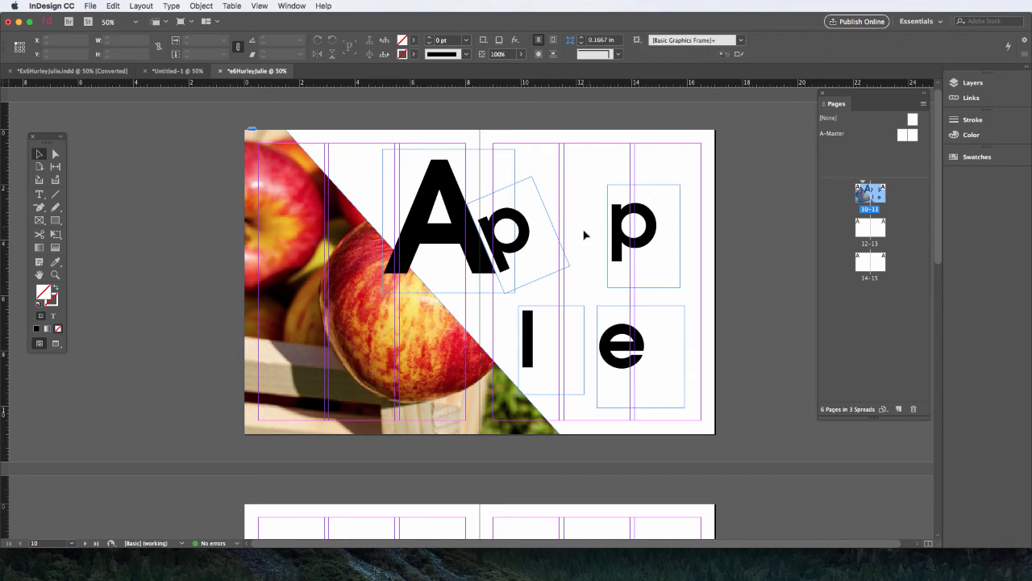
- Rotate the second p to -59° and move it below the first p to about X 12.3 in, Y 4.2 in
click(617, 251)
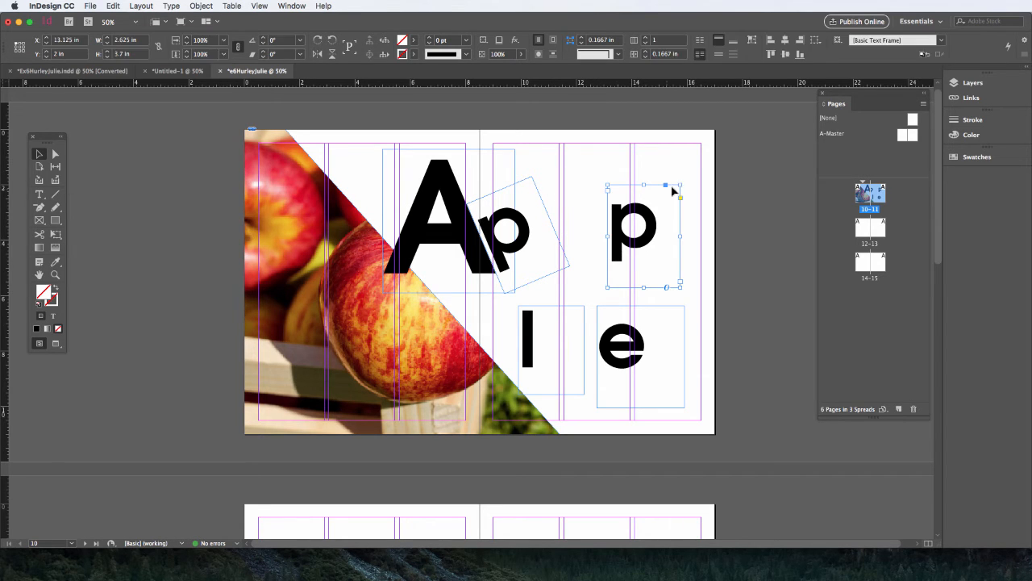
drag(681, 179, 708, 246)
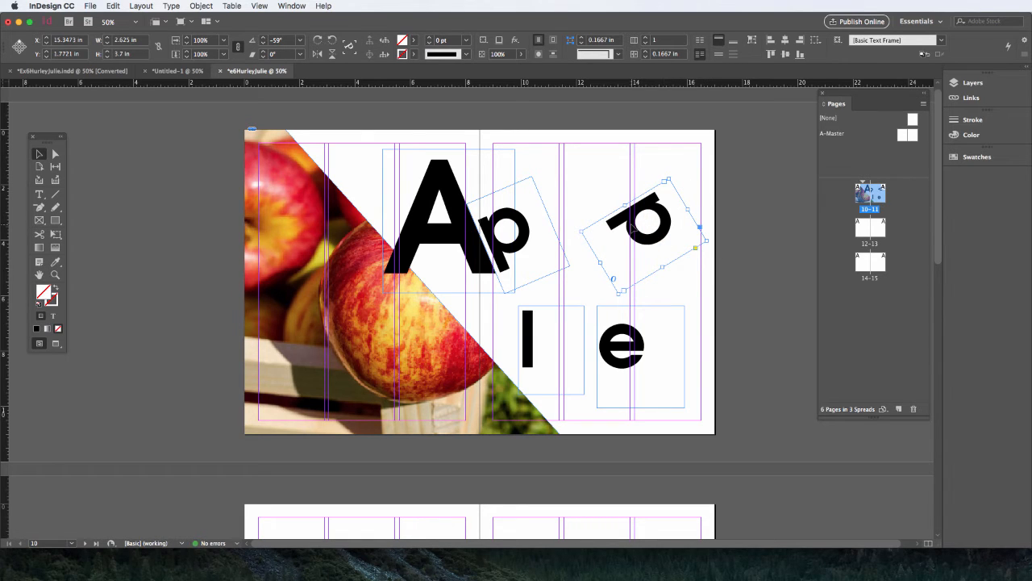
drag(605, 287, 546, 297)
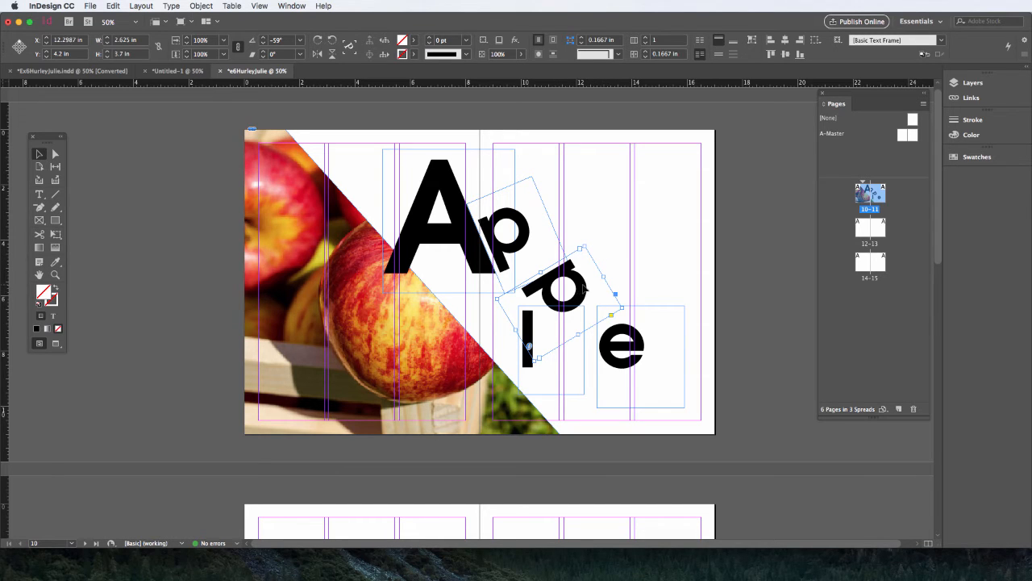
- Nudge the second p left to about X 12.06 in
key(Left)
key(Left)
key(Left)
key(Left)
key(Left)
key(Left)
key(Left)
key(Left)
key(Left)
key(Left)
key(Left)
key(Left)
key(Left)
key(Left)
key(Left)
key(Left)
key(Left)
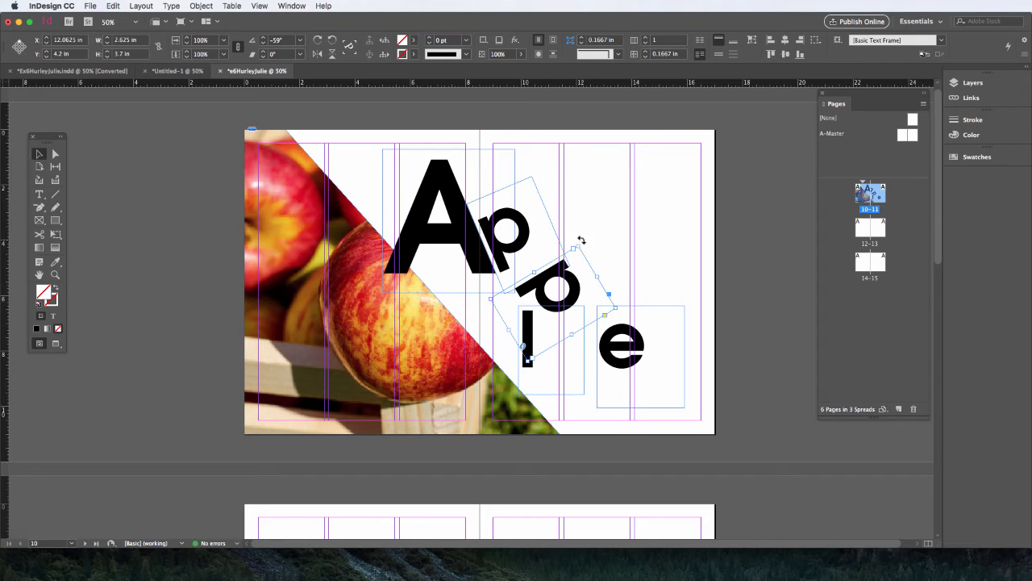
- Fit the second p closely against the first p at about X 11.82 in, Y 4.02 in, rotated to -66°
drag(580, 238, 559, 279)
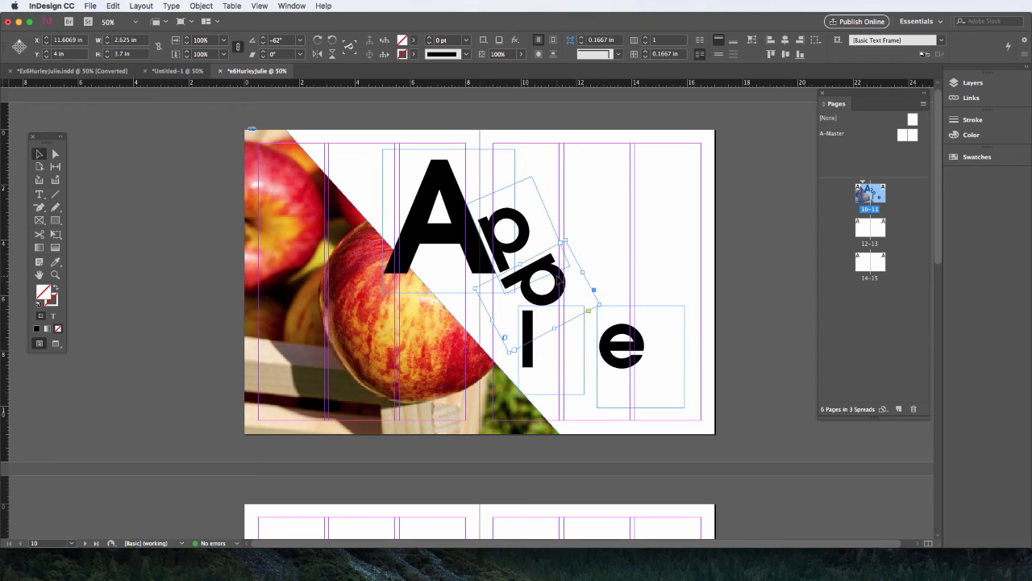
key(Up)
key(Up)
key(Up)
key(Up)
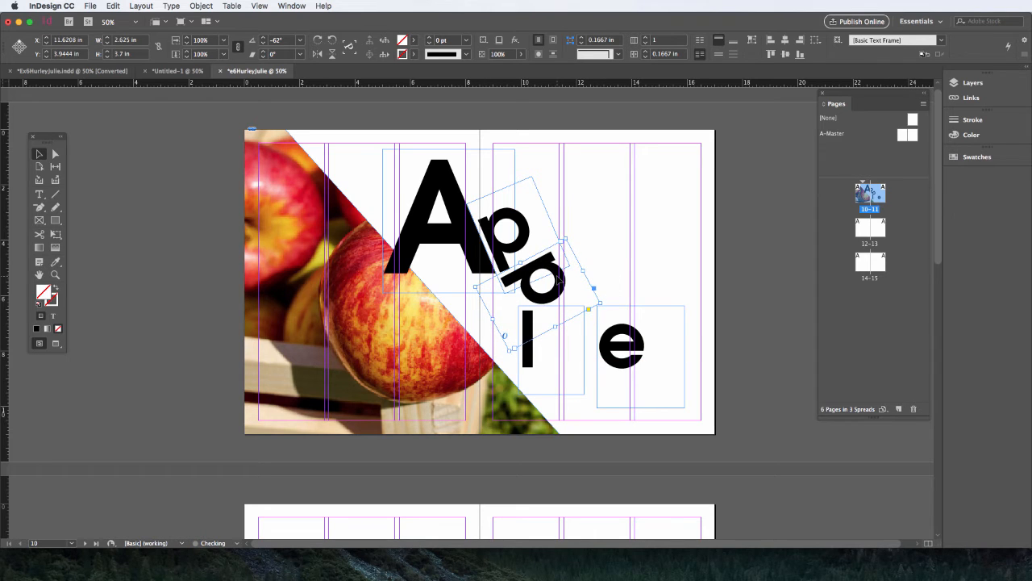
key(Right)
key(Right)
key(Right)
key(Right)
key(Right)
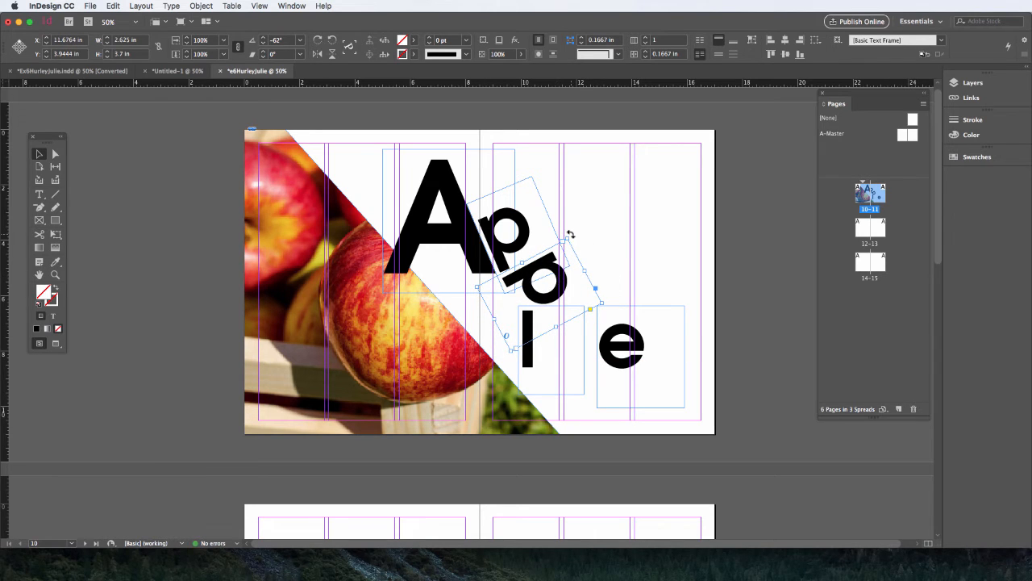
drag(570, 234, 575, 238)
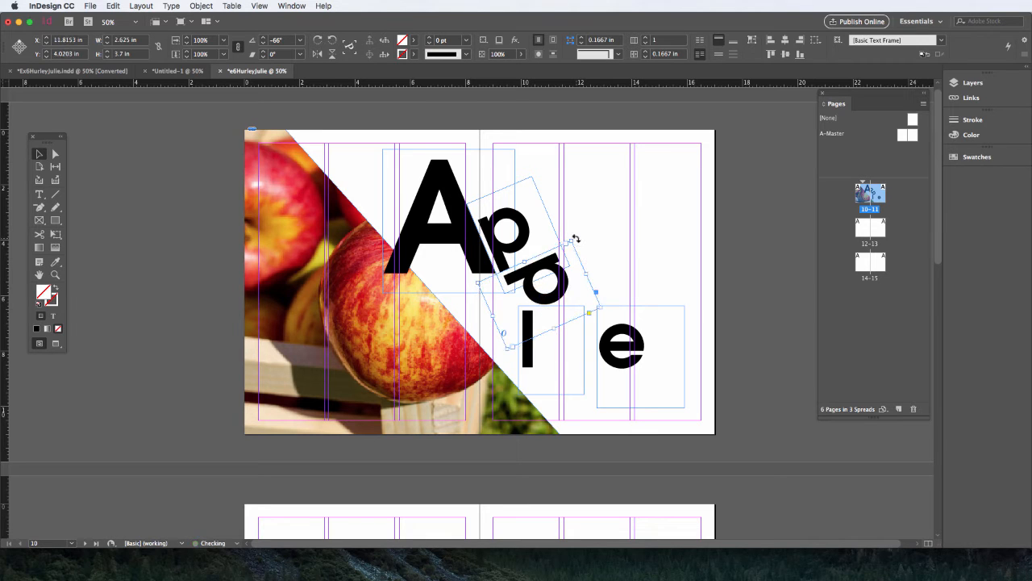
- Nudge the second p left to about X 11.75 in so it sits tight against the first p
key(Left)
key(Left)
key(Left)
key(Left)
key(Left)
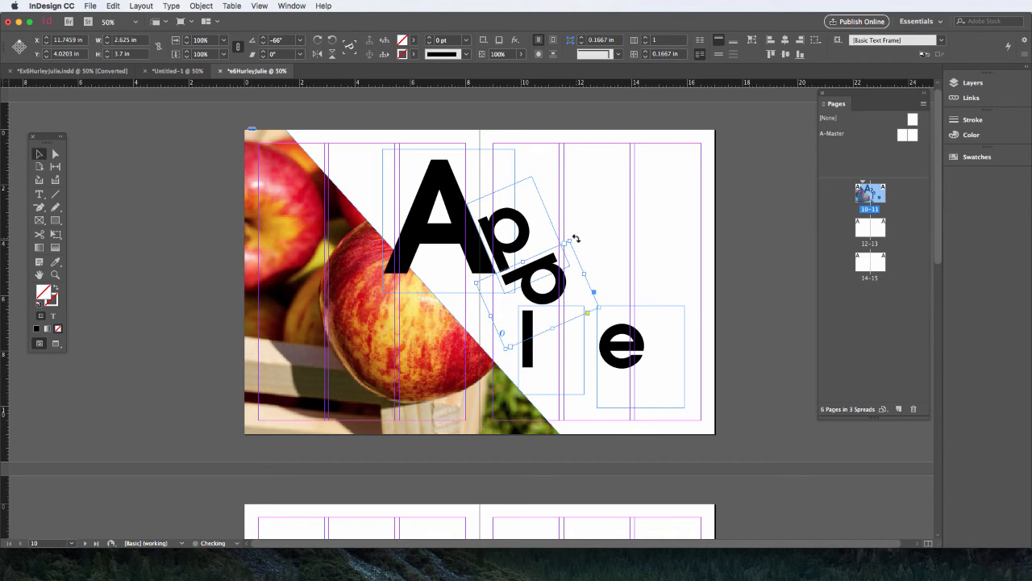
key(Up)
key(Down)
key(Right)
- Move the l up beside the second p and the e directly after it at about X 12.37 in, Y 4.7 in
click(535, 365)
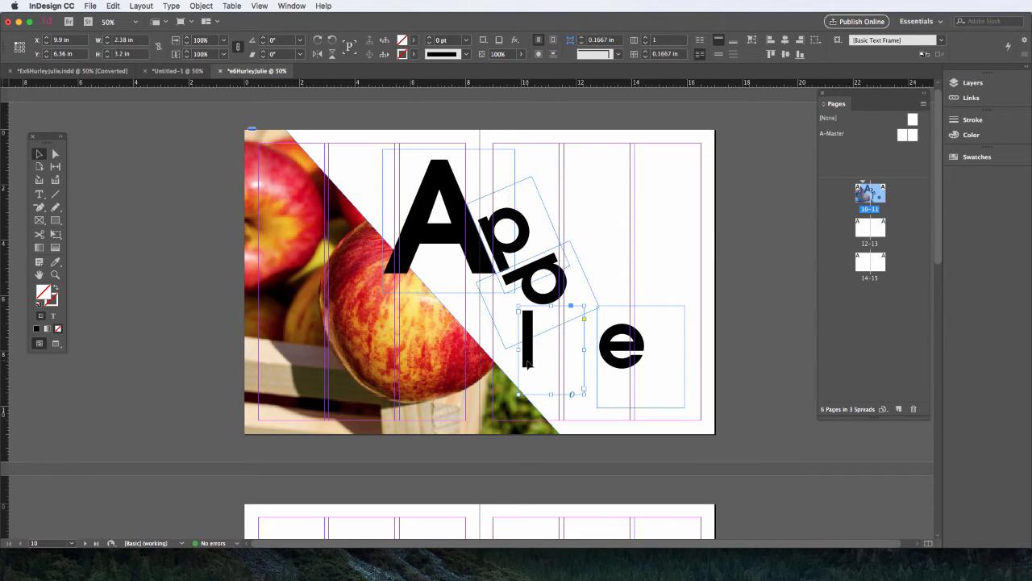
drag(529, 364, 579, 313)
drag(612, 363, 601, 317)
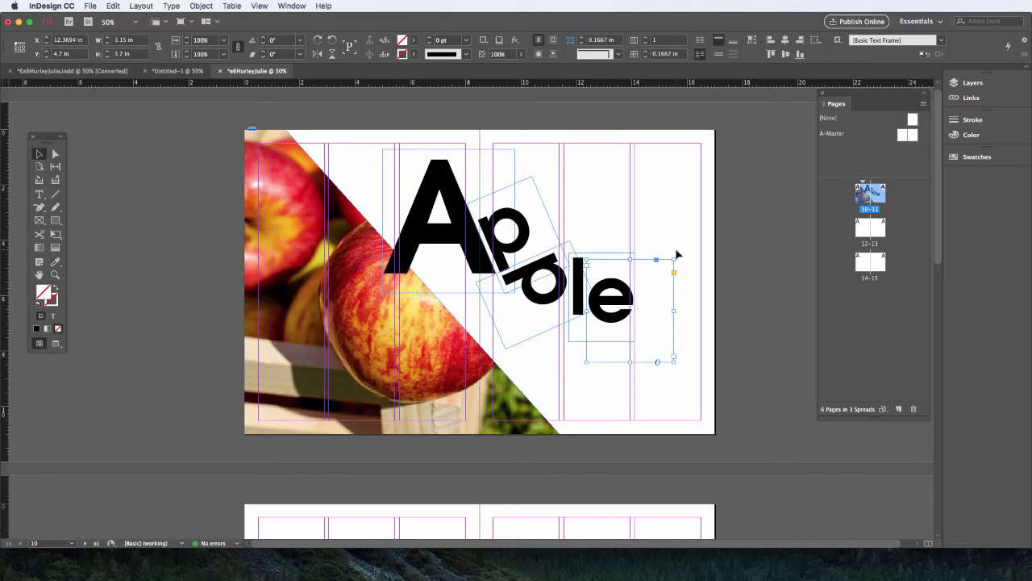
- Rotate the e to -47° and shift it to about X 13.73 in, Y 4.35 in beside the l
drag(675, 255, 698, 307)
drag(632, 303, 623, 306)
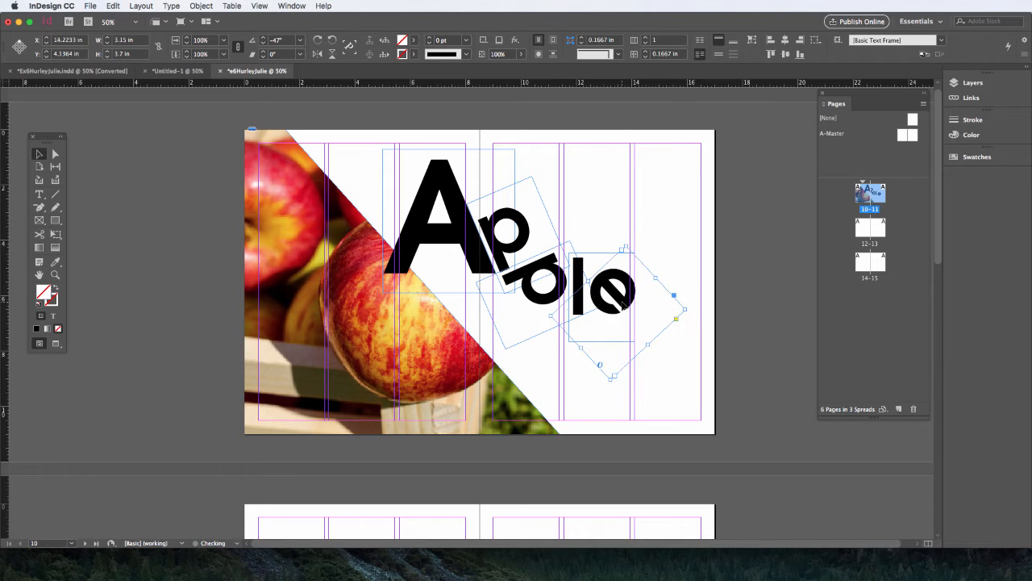
key(Down)
key(Down)
key(Down)
key(Down)
key(Down)
key(Down)
key(Down)
key(Down)
key(Down)
key(Down)
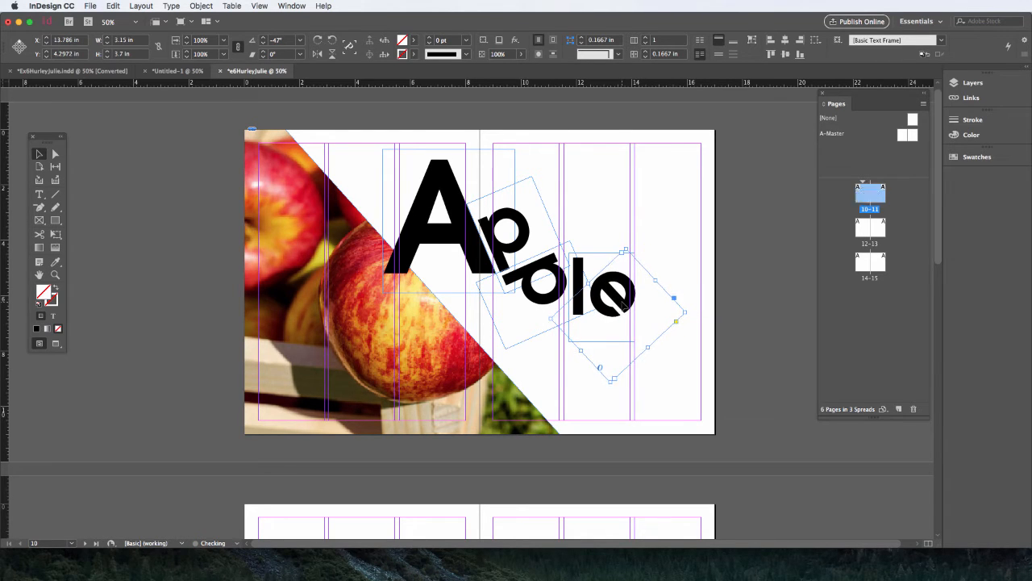
key(Down)
key(Left)
key(Left)
key(Left)
key(Left)
key(Left)
key(Left)
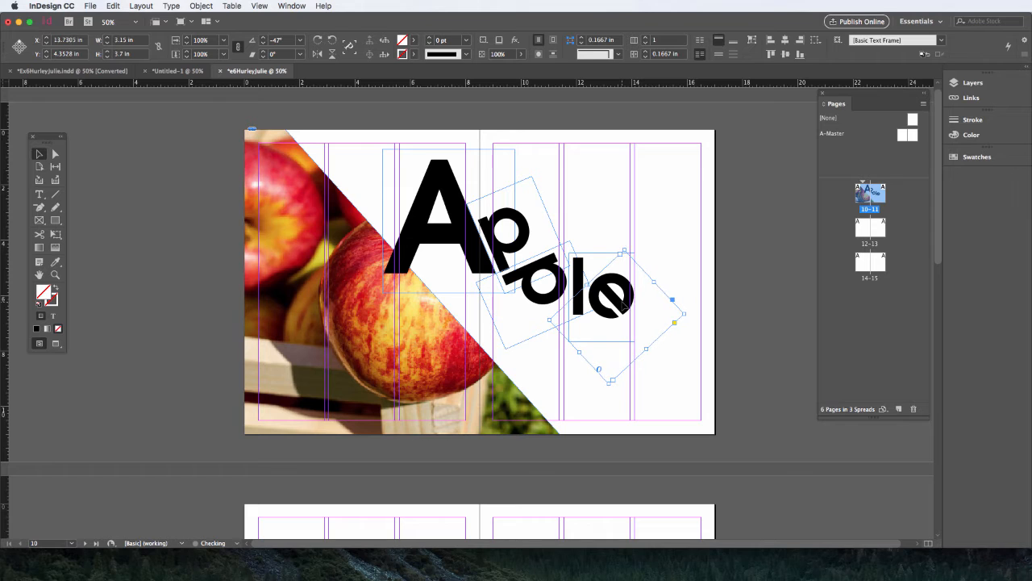
- Nudge the e down beside the foot of the l to about X 13.66 in, Y 5.11 in
key(Down)
key(Down)
key(Down)
key(Down)
key(Down)
key(Down)
key(Down)
key(Down)
key(Down)
key(Down)
key(Down)
key(Down)
key(Down)
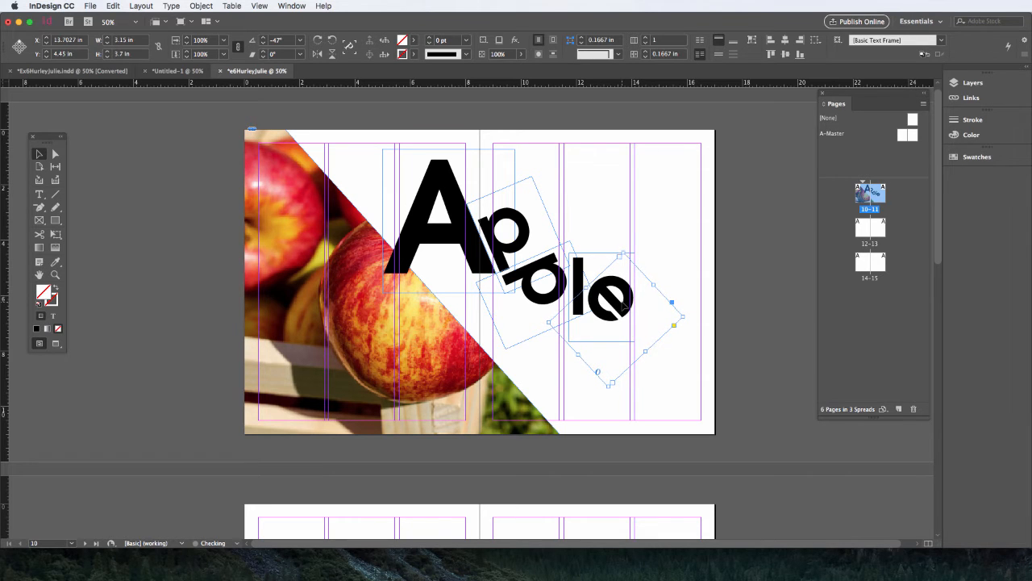
key(Down)
key(Down)
key(Down)
key(Down)
key(Down)
key(Down)
key(Down)
key(Down)
key(Down)
key(Down)
key(Down)
key(Down)
key(Down)
key(Down)
key(Down)
key(Down)
key(Down)
key(Down)
key(Down)
key(Down)
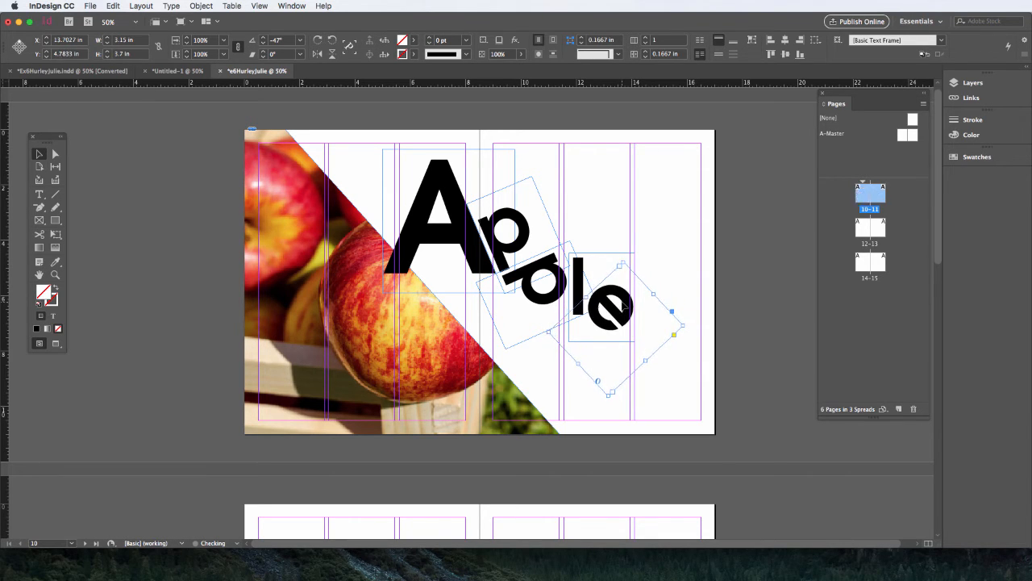
key(Down)
key(Down)
key(Down)
key(Down)
key(Down)
key(Down)
key(Down)
key(Down)
key(Down)
key(Down)
key(Down)
key(Down)
key(Down)
key(Down)
key(Down)
key(Down)
key(Down)
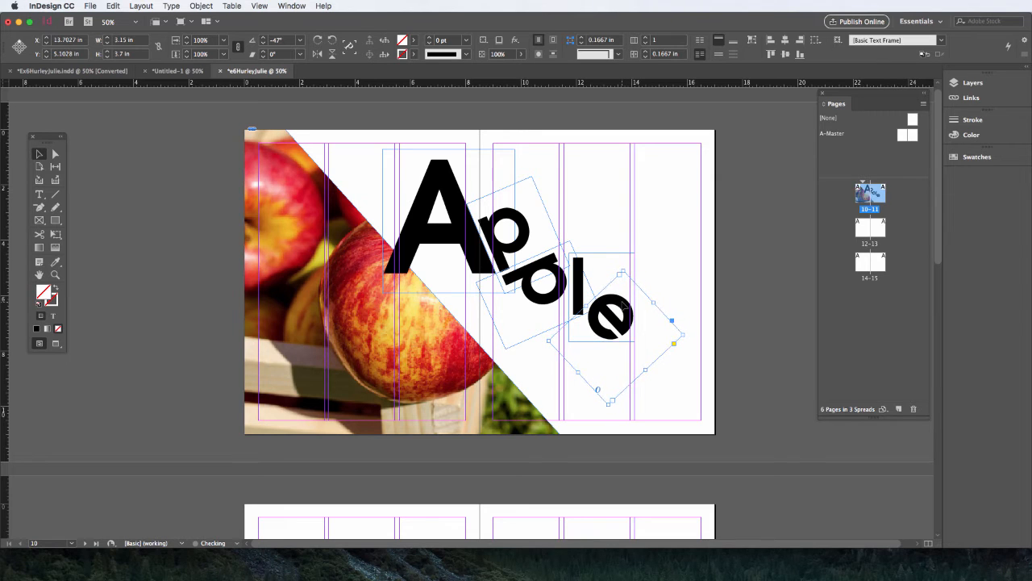
key(Left)
- Nudge the l left toward the second p to about X 11.66 in
click(579, 299)
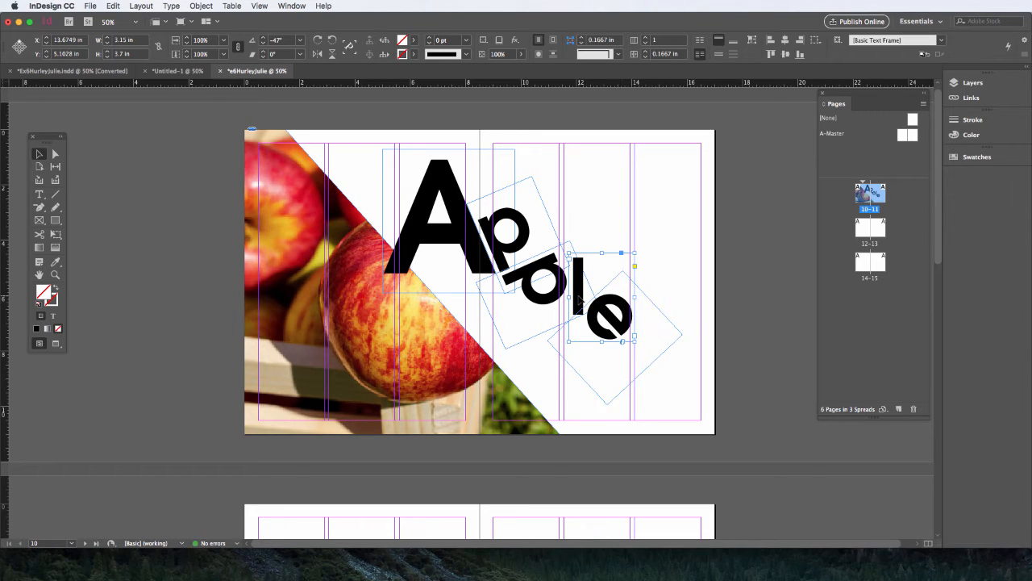
key(Left)
key(Left)
key(Left)
key(Left)
key(Left)
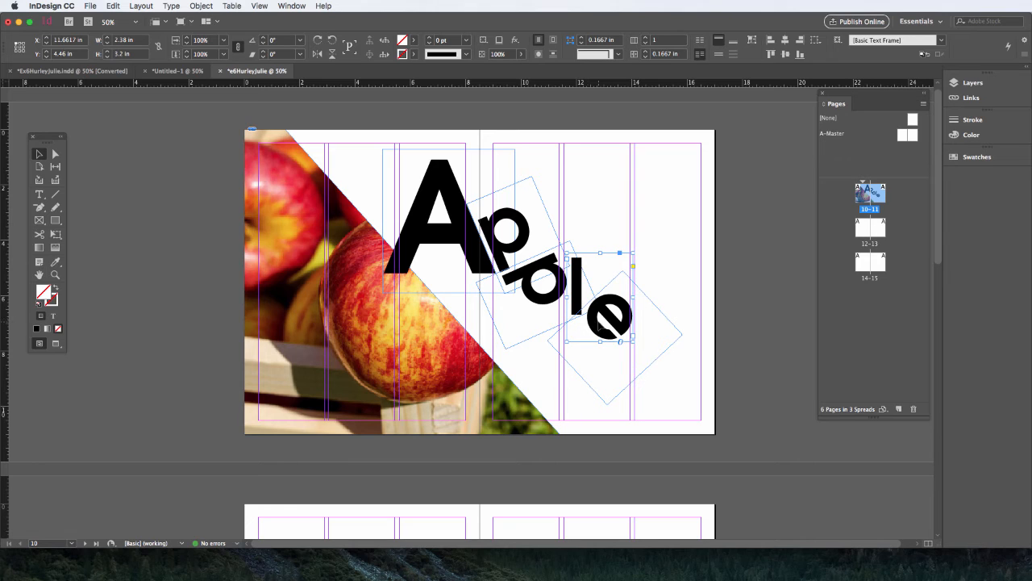
- Nudge the e left toward the l to about X 13.61 in
click(644, 343)
key(Left)
key(Left)
key(Left)
key(Left)
key(Left)
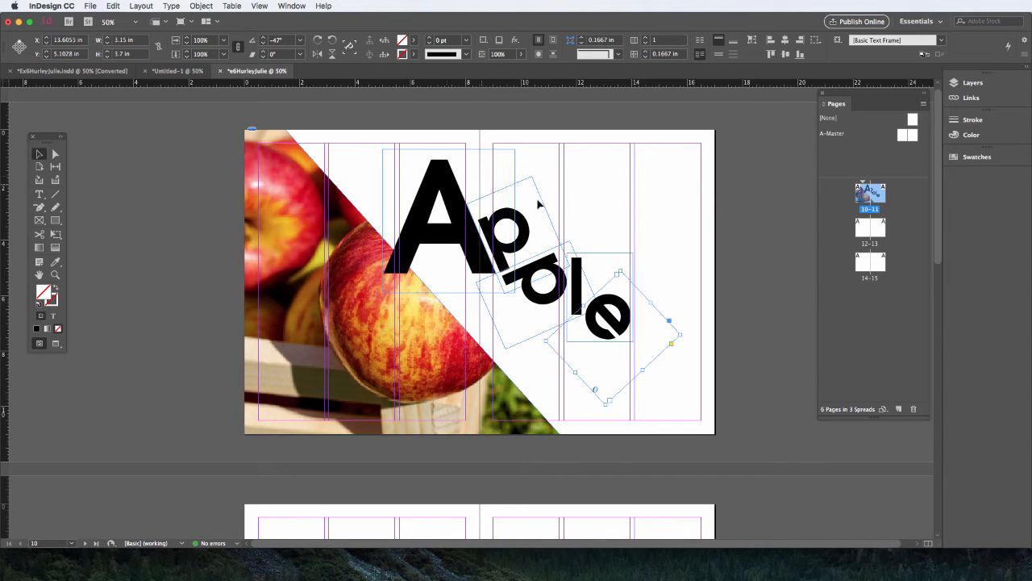
- Rotate all five letters together about 22° clockwise and move them onto the photo's diagonal edge at about X 2.02 in, Y -0.79 in
drag(682, 213, 466, 308)
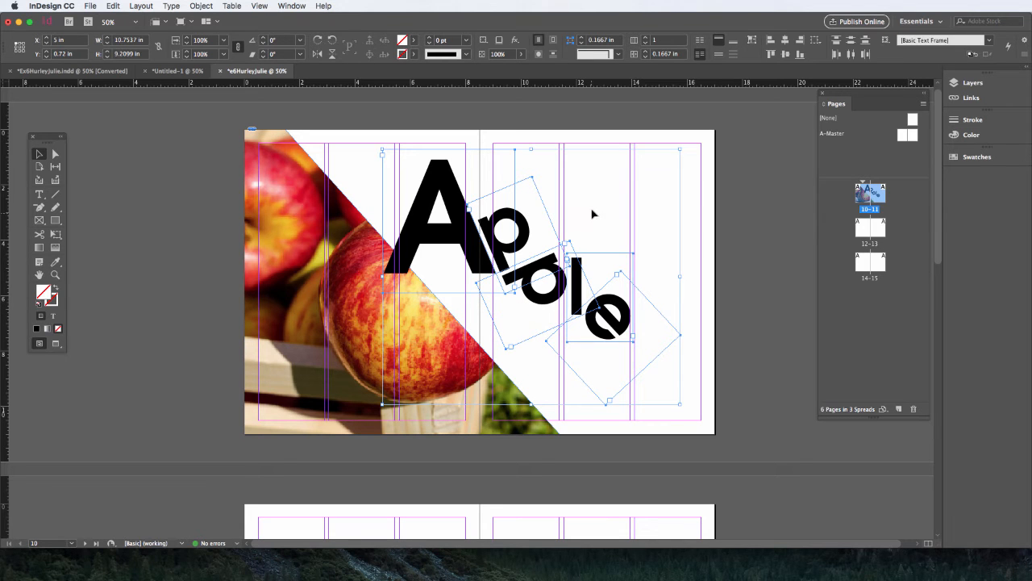
drag(687, 151, 717, 238)
drag(539, 255, 462, 255)
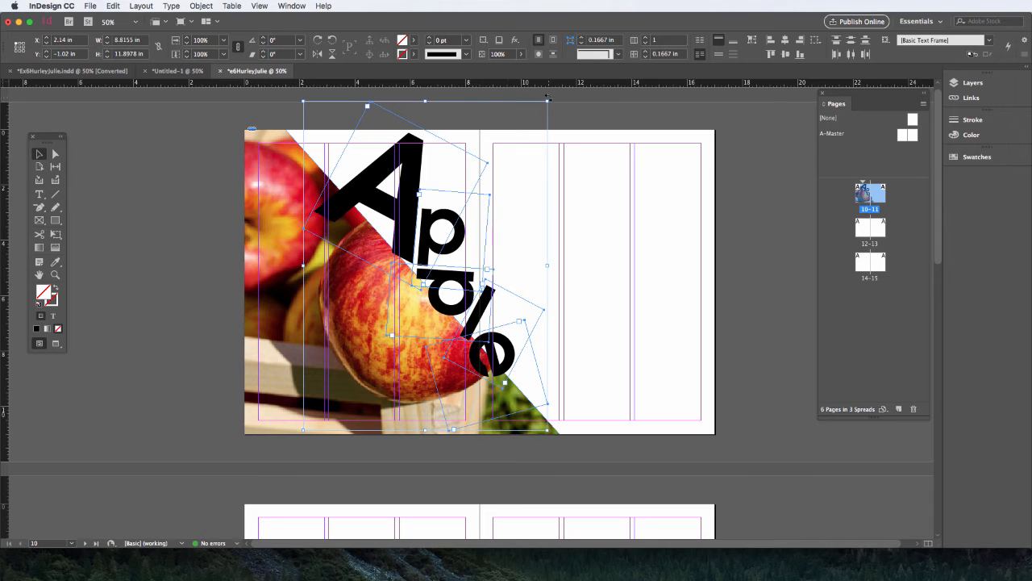
mouse_move(547, 98)
mouse_down()
mouse_move(538, 92)
mouse_move(555, 99)
mouse_up()
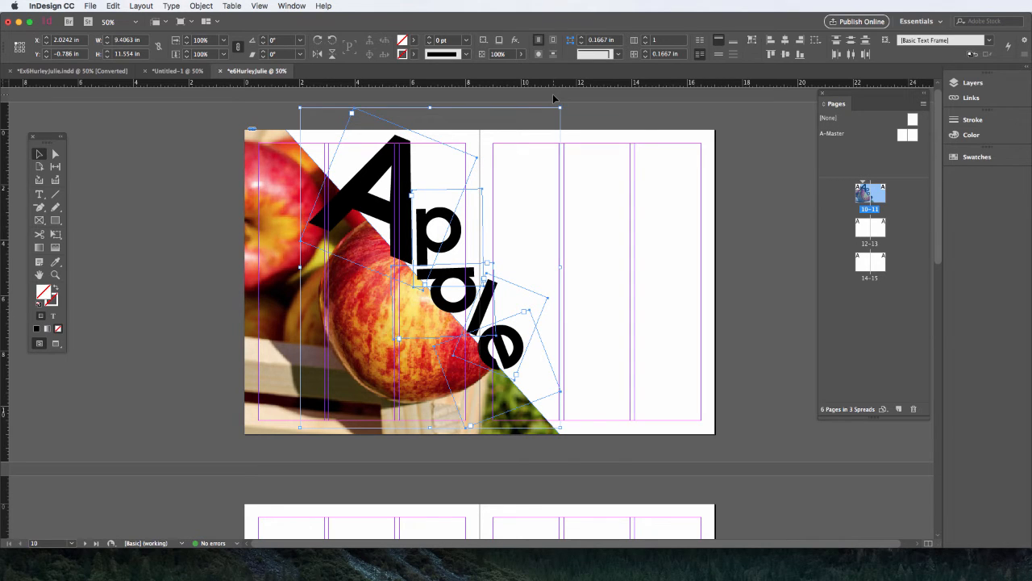
- Try placing the five selected letters higher along the diagonal, at about Y -1.02 in
key(Up)
key(Up)
key(Up)
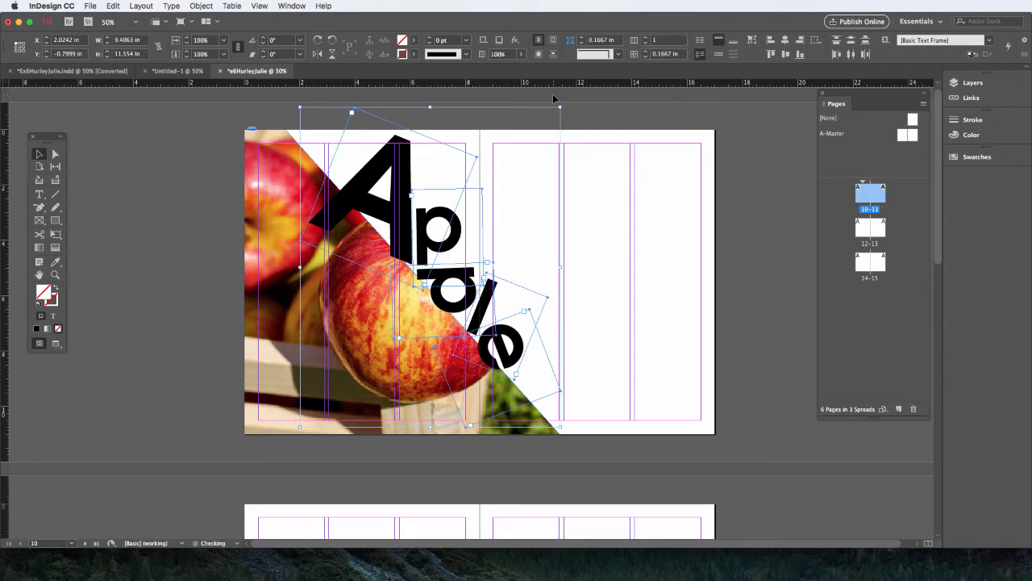
key(Up)
key(Up)
key(Up)
key(Up)
key(Up)
key(Up)
key(Up)
key(Up)
key(Up)
key(Up)
key(Up)
key(Up)
key(Up)
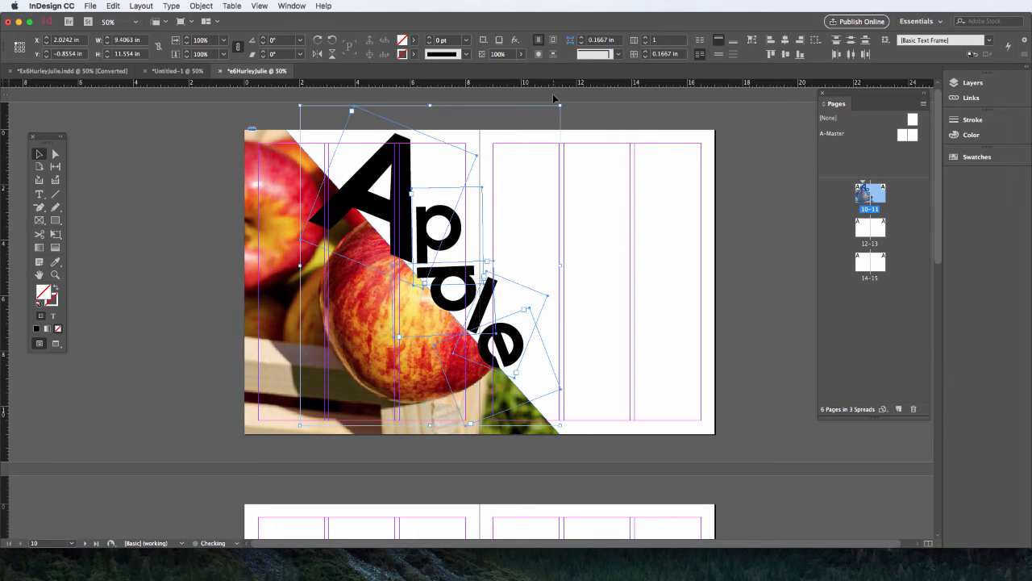
key(Down)
key(Down)
key(Down)
key(Down)
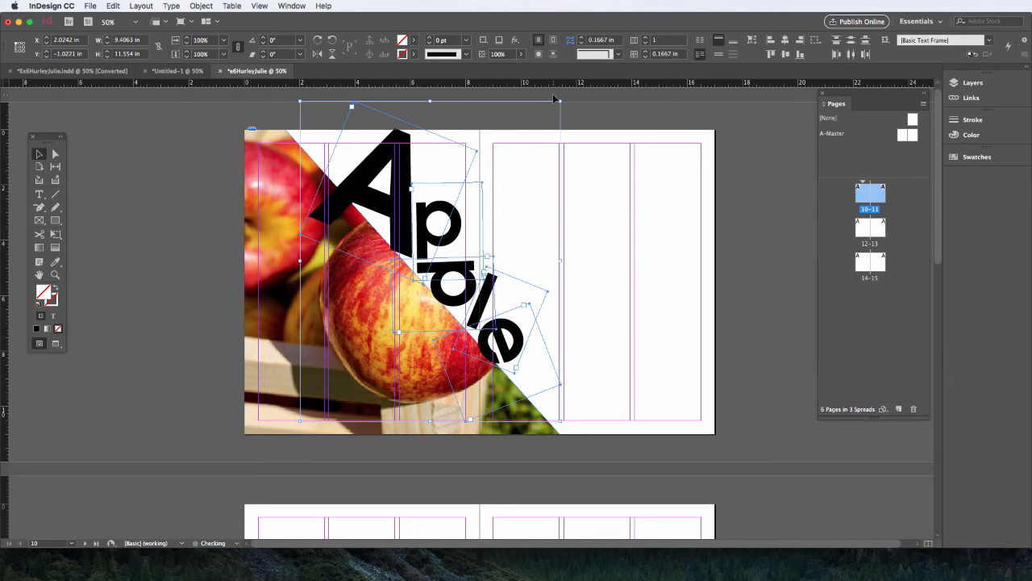
- Nudge the five selected letters down along the photo's diagonal edge to about Y -0.58 in
key(Down)
key(Down)
key(Down)
key(Down)
key(Down)
key(Down)
key(Down)
key(Down)
key(Down)
key(Down)
key(Down)
key(Down)
key(Down)
key(Down)
key(Down)
key(Down)
key(Down)
key(Down)
key(Down)
key(Down)
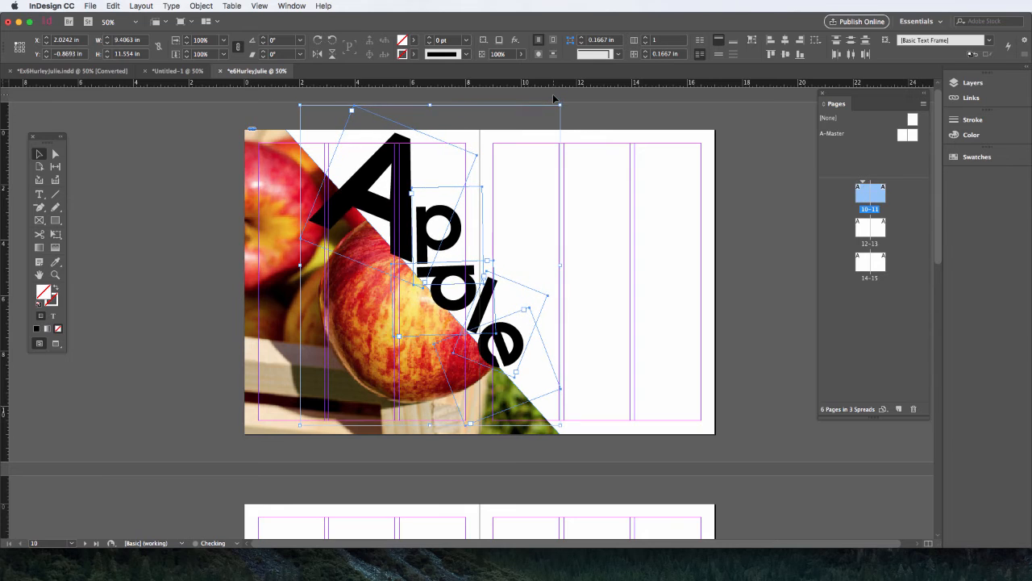
key(Down)
key(Down)
key(Down)
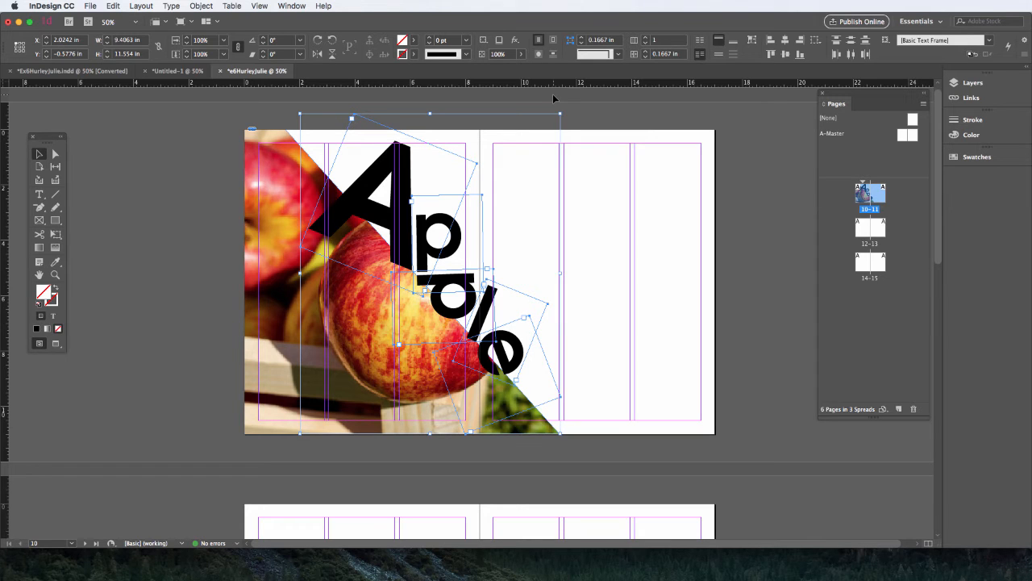
- Select only the e and nudge it up to about Y 6.65 in
click(550, 377)
click(552, 377)
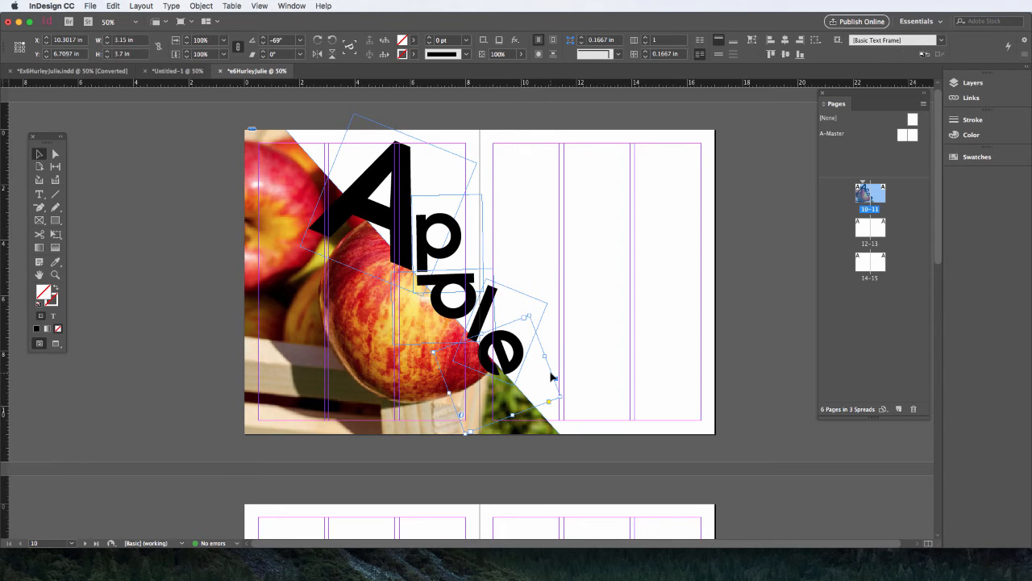
key(Up)
key(Up)
key(Up)
key(Up)
key(Up)
key(Up)
key(Up)
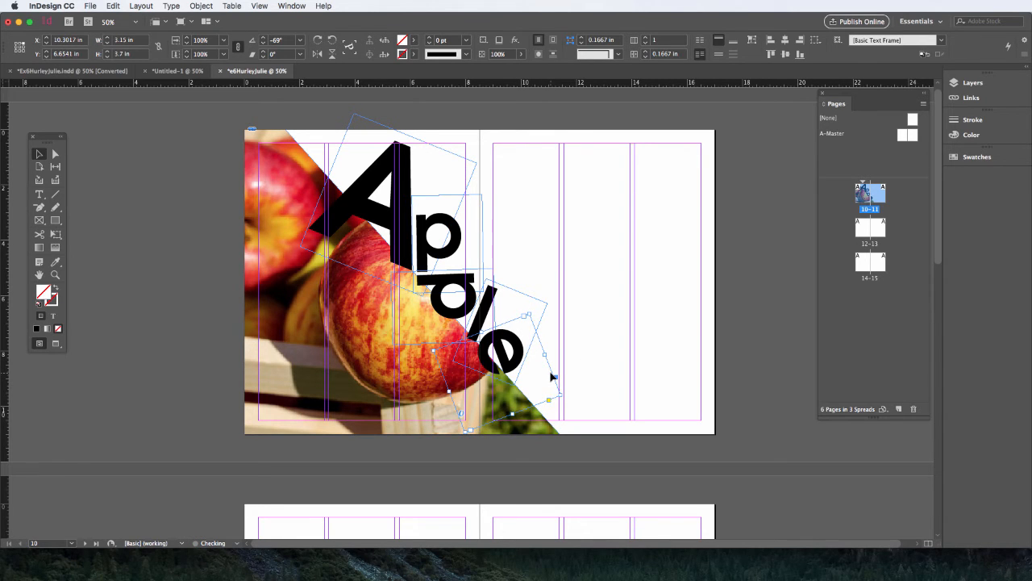
- Nudge the e right and up to about X 10.47 in, Y 6.53 in, and deselect it
key(Right)
key(Right)
key(Right)
key(Right)
key(Right)
key(Right)
key(Right)
key(Right)
key(Right)
key(Right)
key(Right)
key(Right)
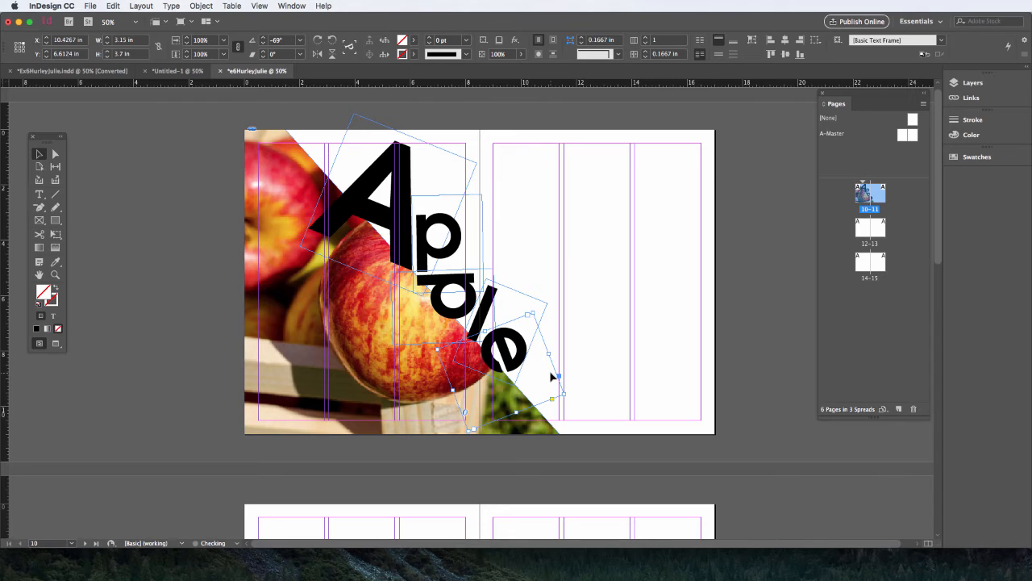
key(Up)
key(Up)
key(Up)
key(Up)
key(Up)
key(Up)
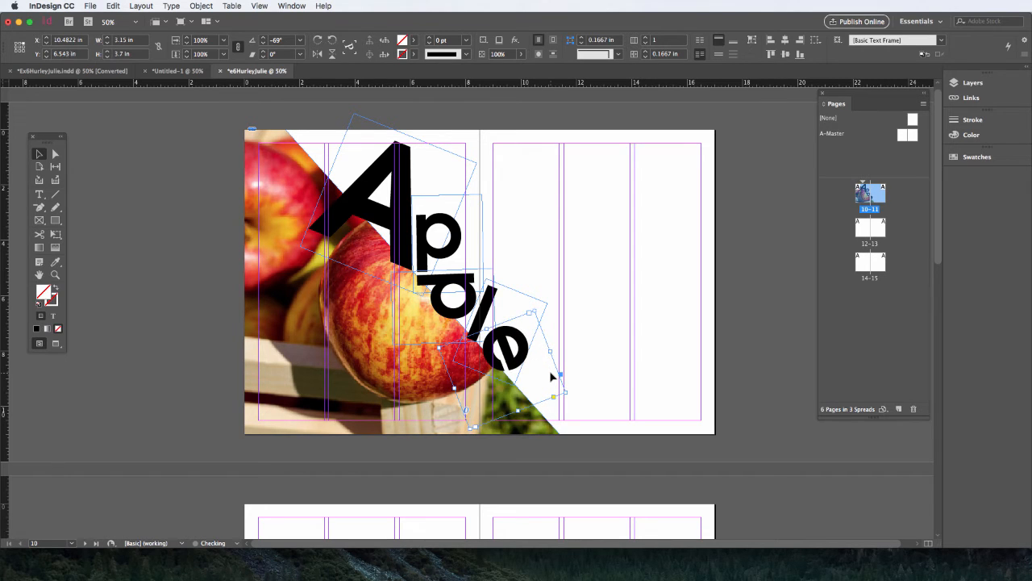
key(Right)
key(Left)
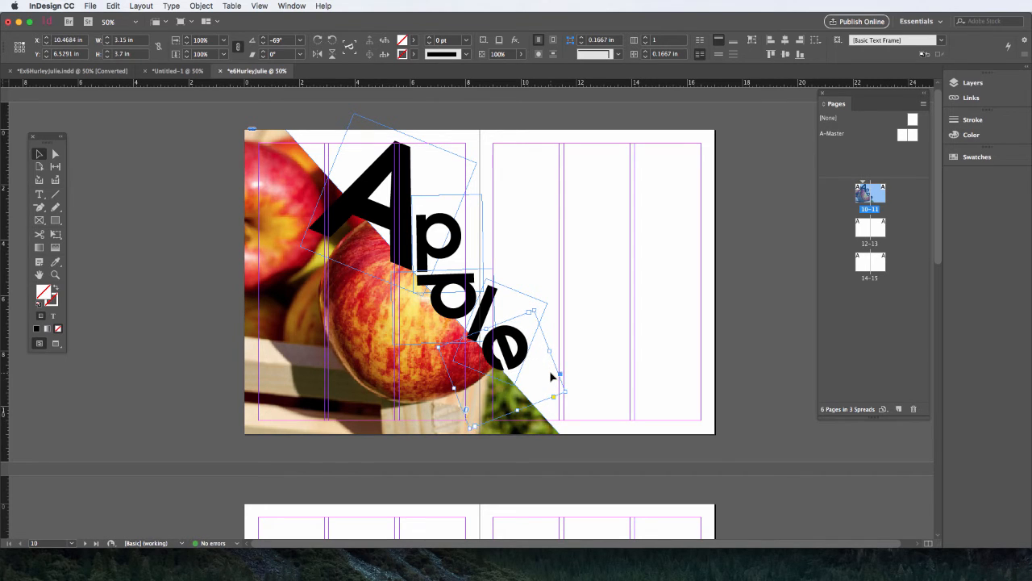
key(Up)
click(629, 340)
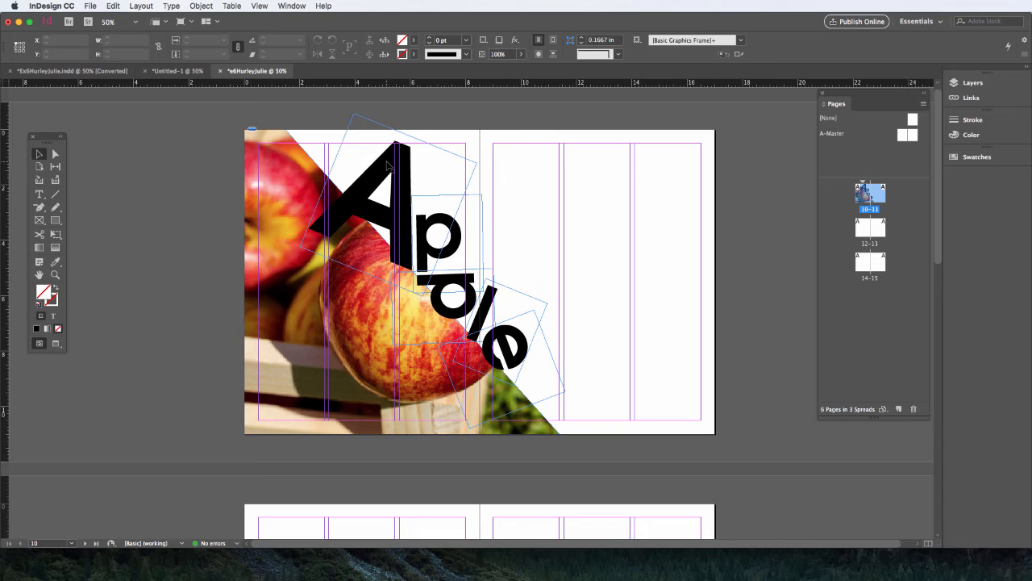
- Select all five Apple letters and convert them to outlines
click(400, 170)
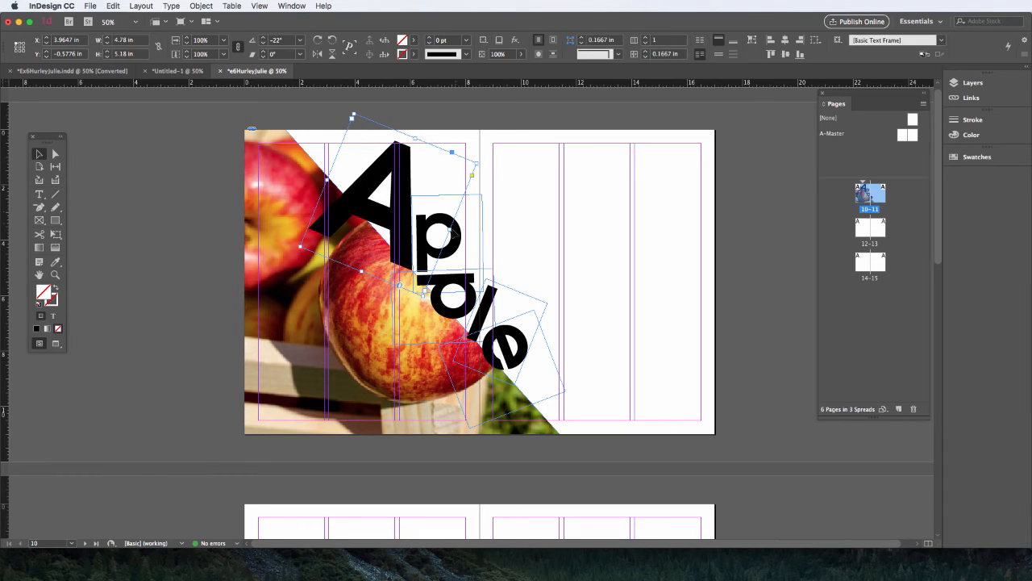
shift+click(456, 241)
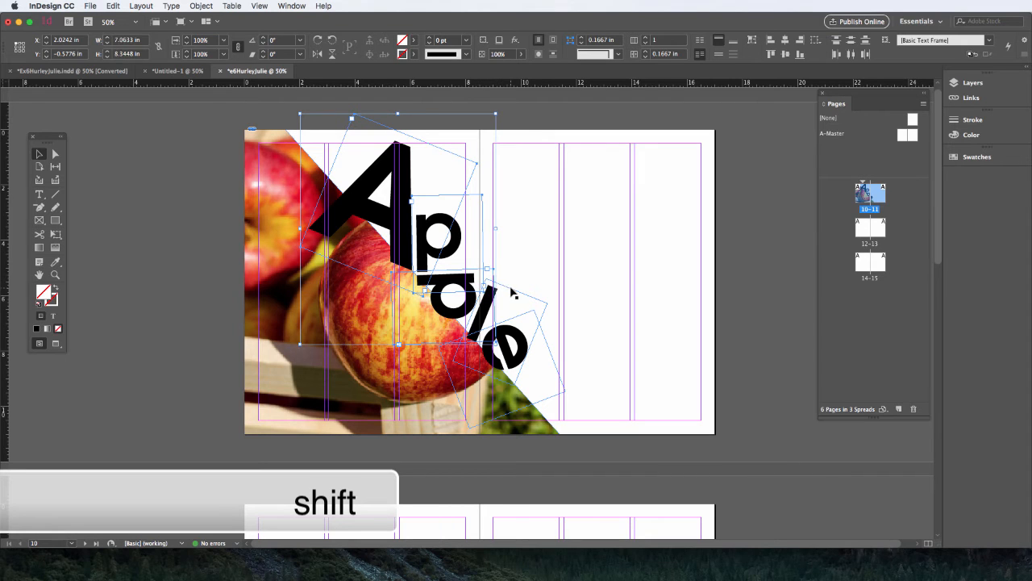
shift+click(539, 326)
shift+click(546, 306)
shift+click(555, 367)
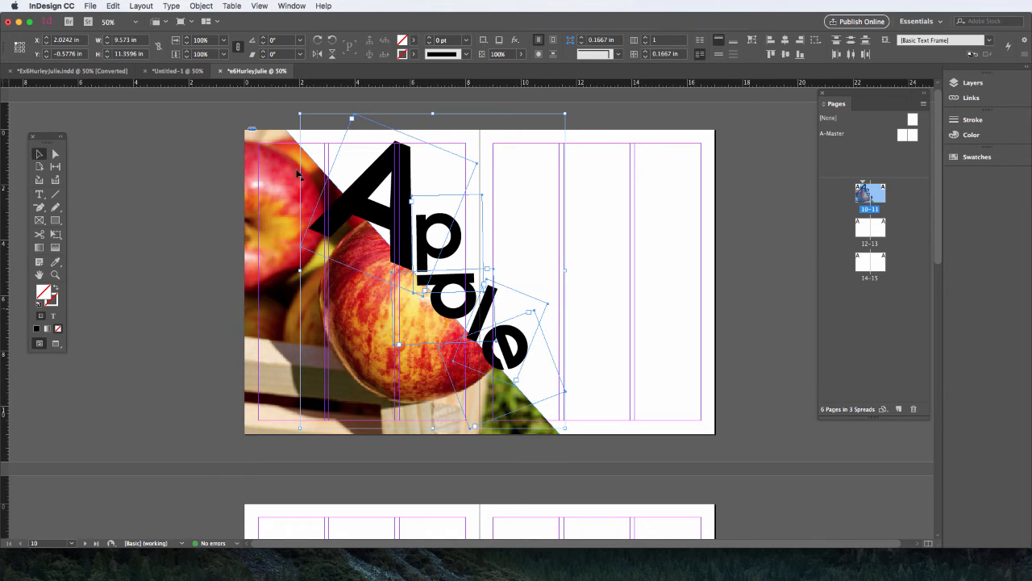
click(173, 7)
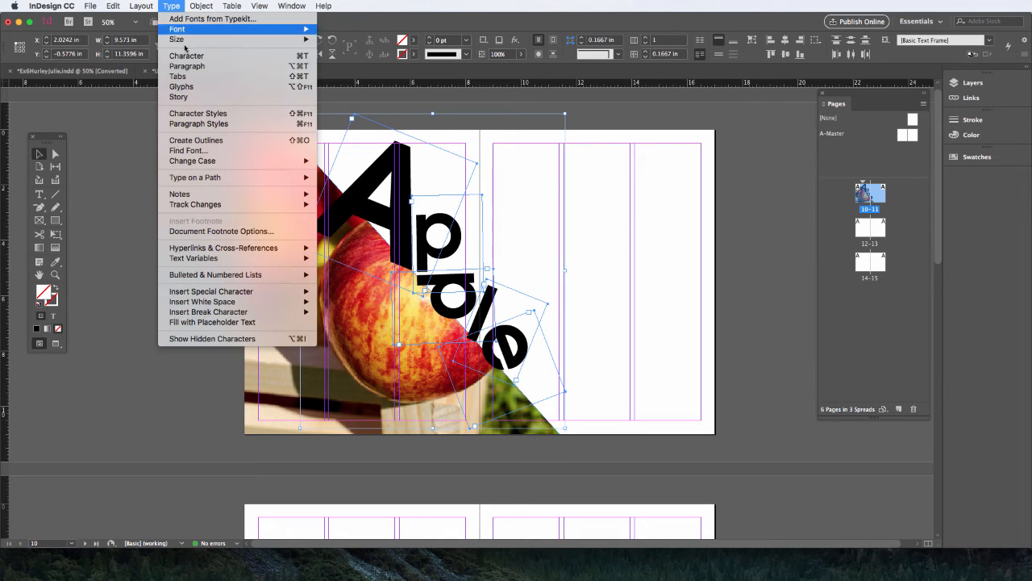
click(195, 140)
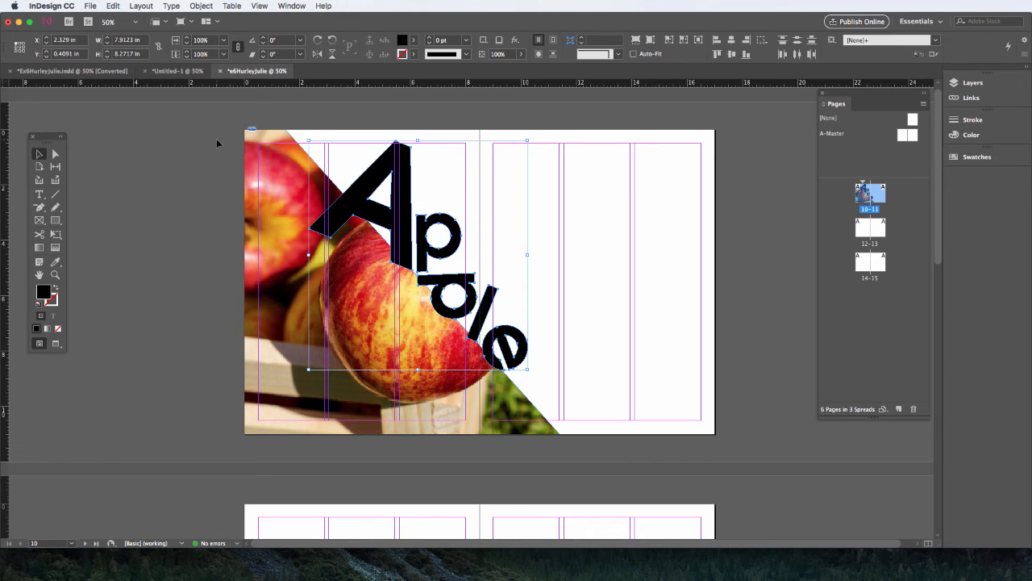
click(547, 242)
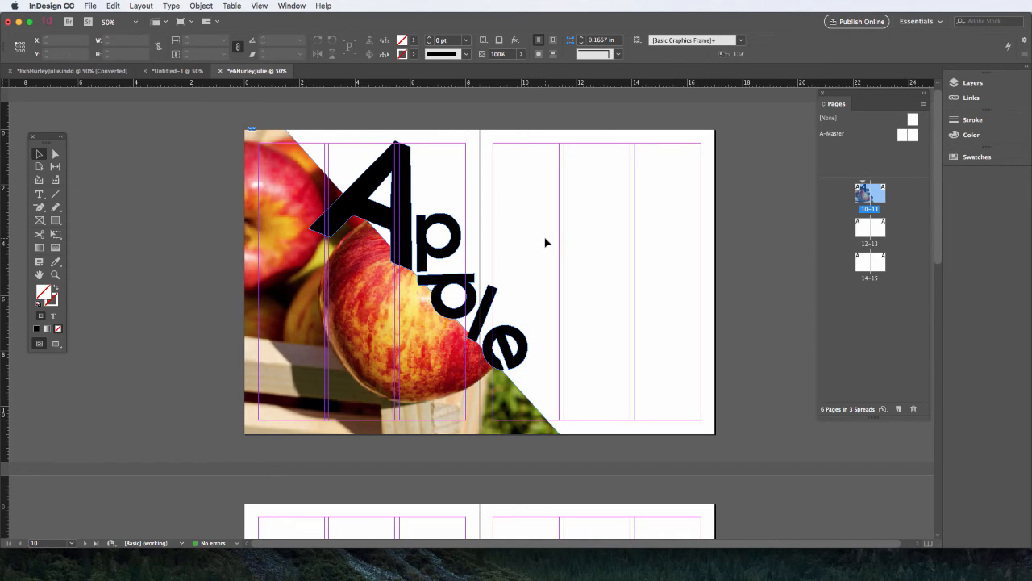
- Restore the apple photo's frame to a full rectangle by moving its upper diagonal anchor point to about X 11.39 in, Y 0 in
click(284, 174)
click(55, 154)
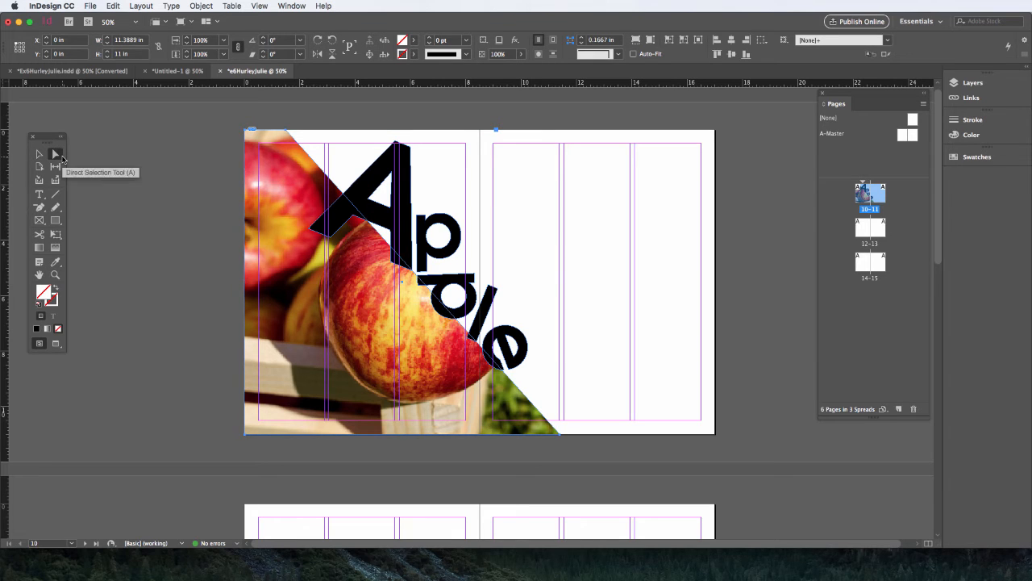
click(183, 158)
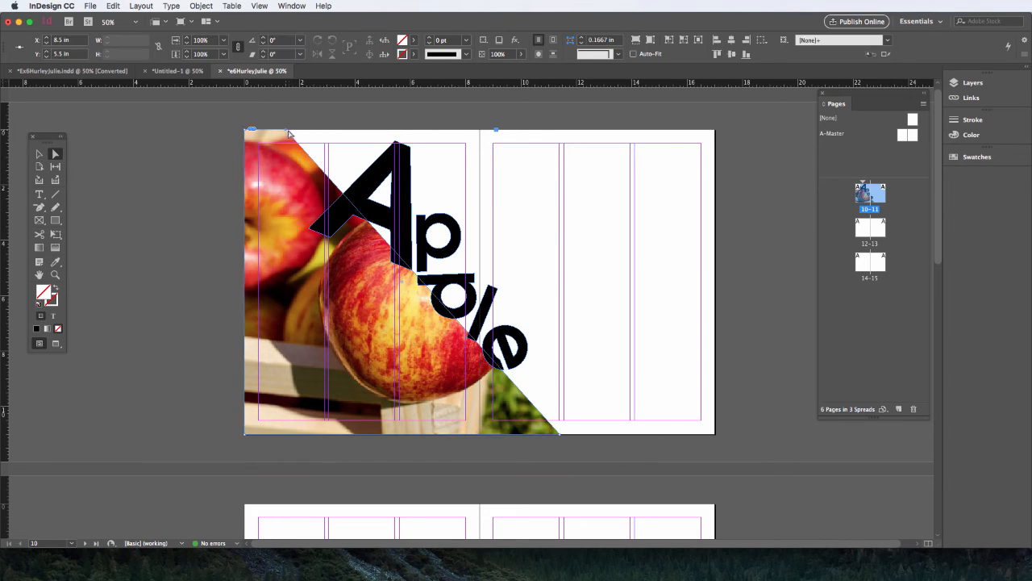
click(287, 134)
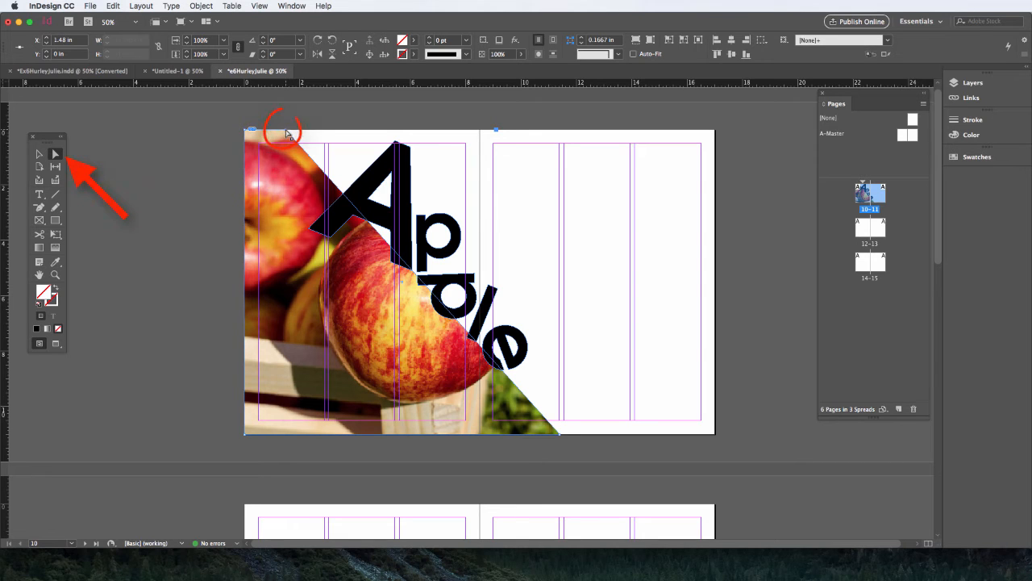
drag(287, 134, 561, 134)
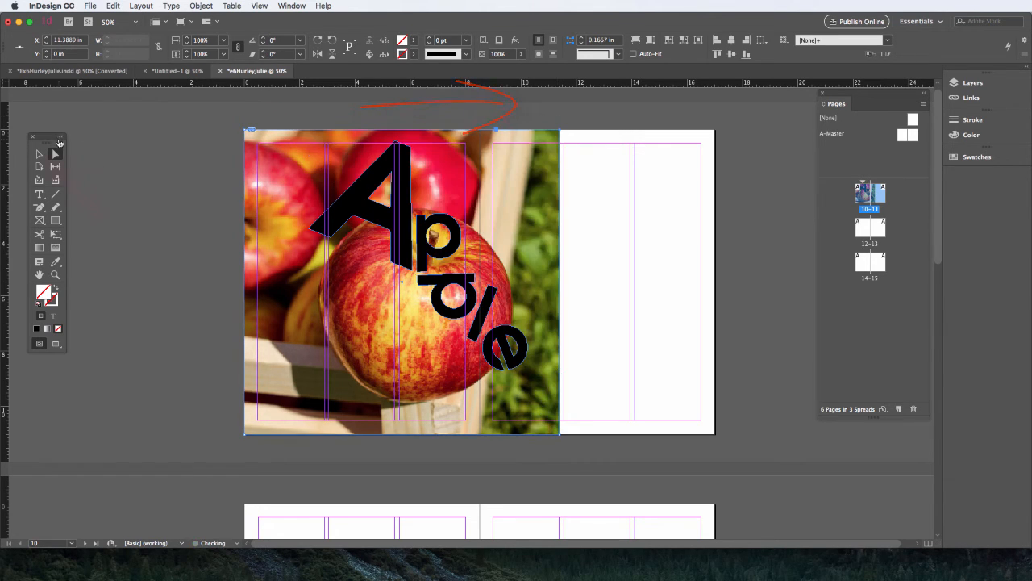
- Paste a copy of the photo in place and crop it diagonally by moving its upper-right anchor point to about X 1.14 in, Y 0 in
click(38, 155)
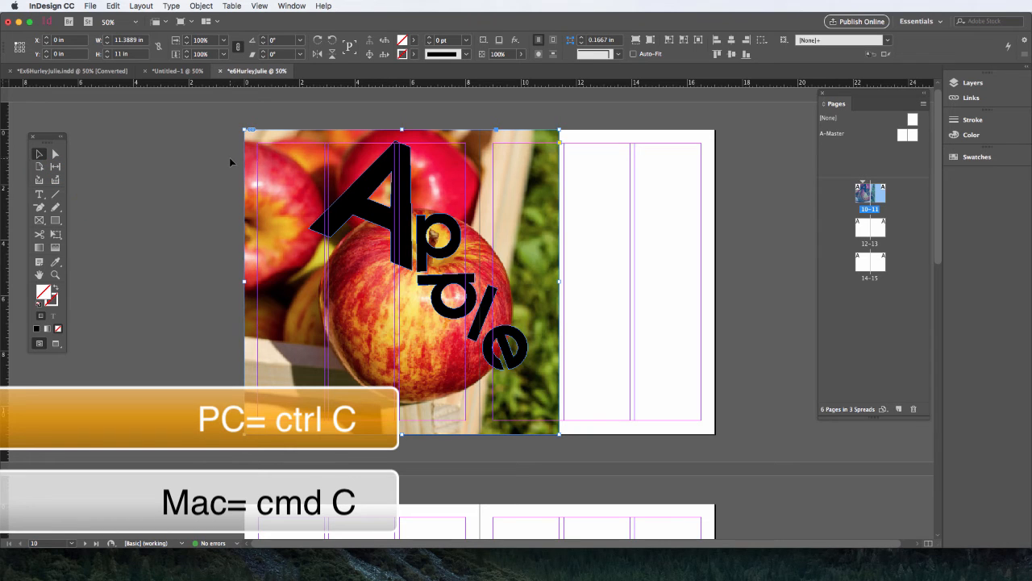
click(55, 154)
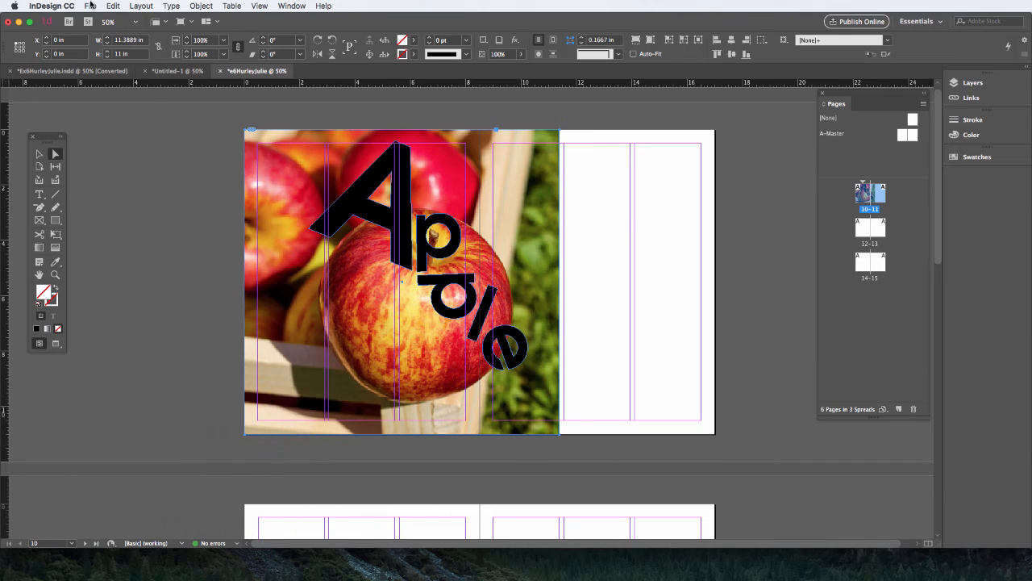
click(120, 6)
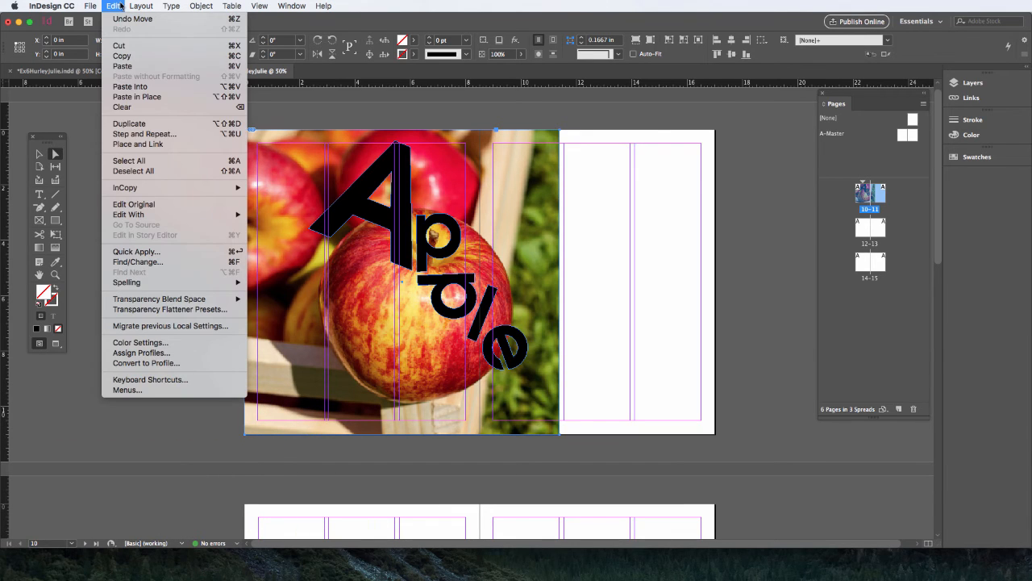
click(137, 97)
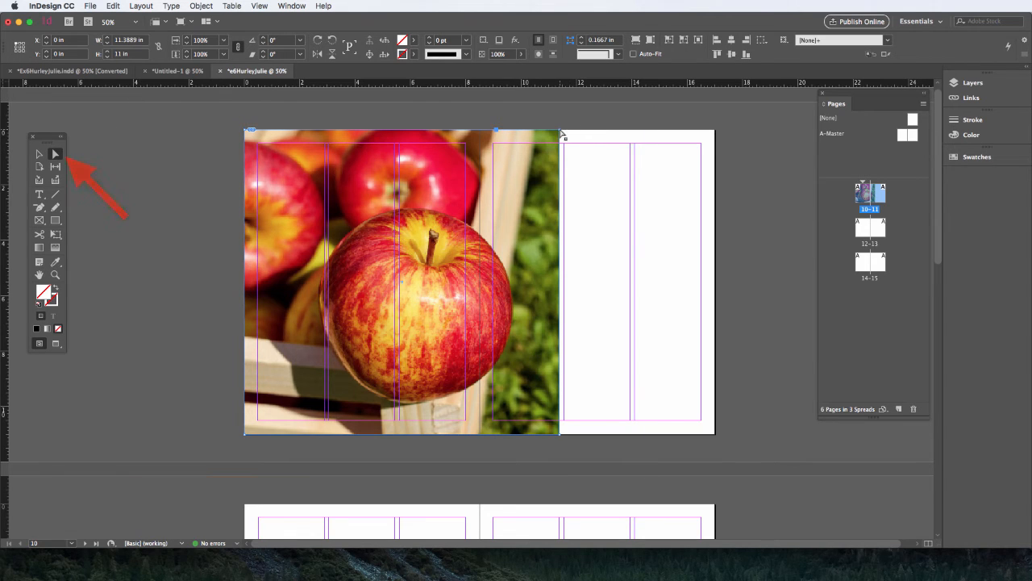
click(562, 135)
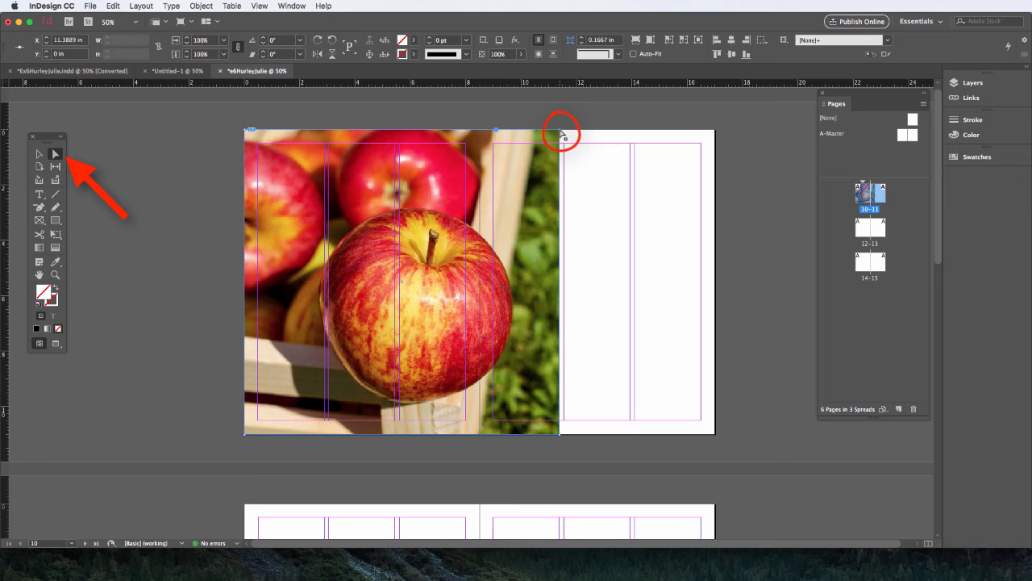
drag(562, 136, 276, 133)
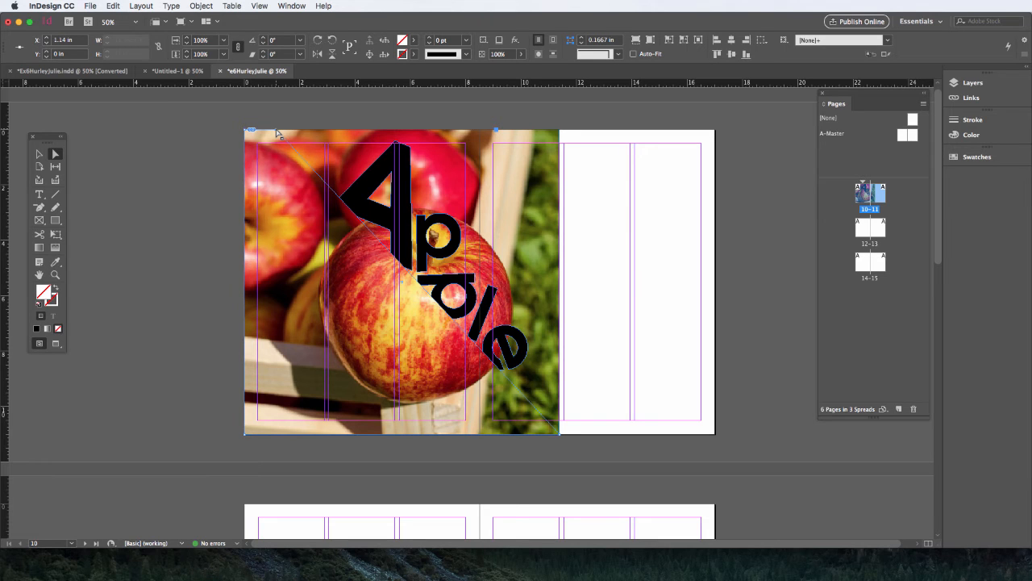
- Reduce the opacity of the full rectangular photo behind the diagonal crop to 35%
click(38, 153)
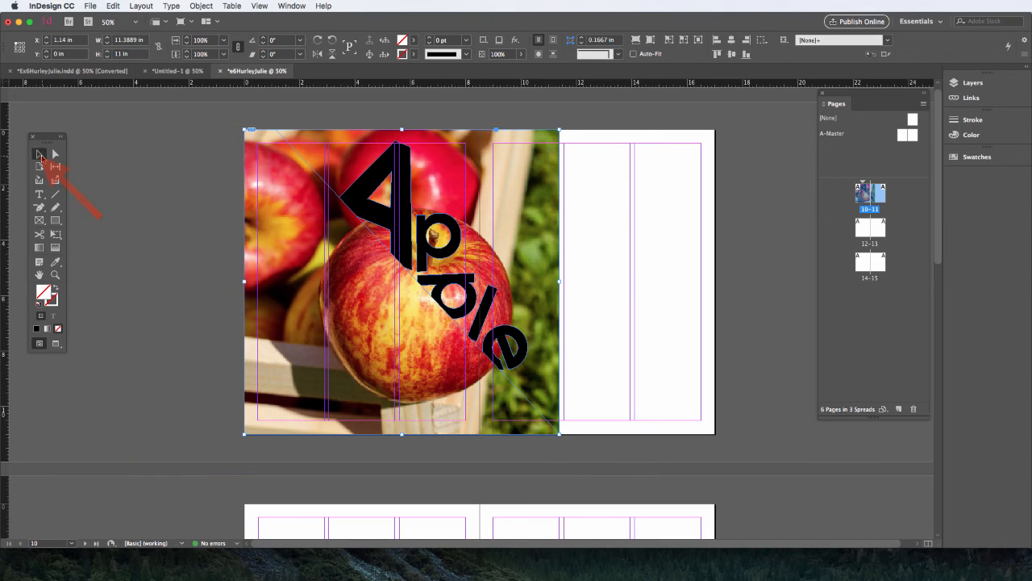
click(530, 148)
click(521, 56)
drag(521, 70, 483, 69)
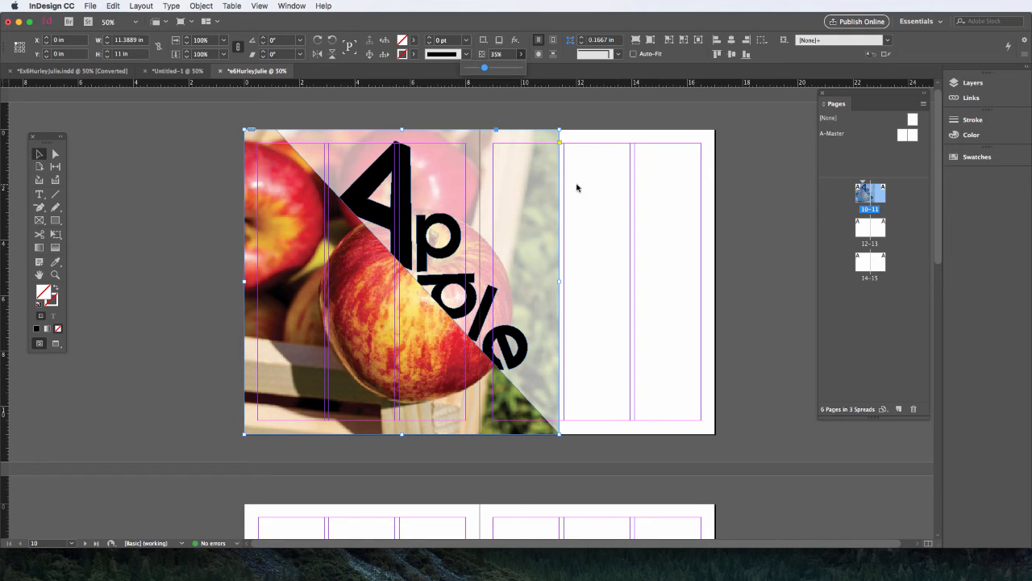
- Select all five outlined letters and set their fill to none
click(393, 198)
key(shift)
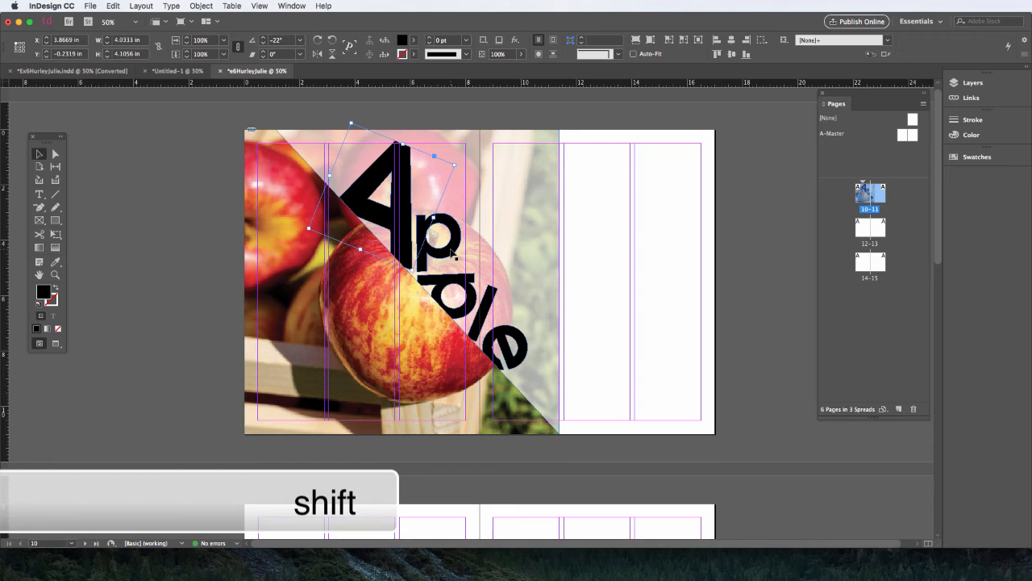
shift+click(453, 253)
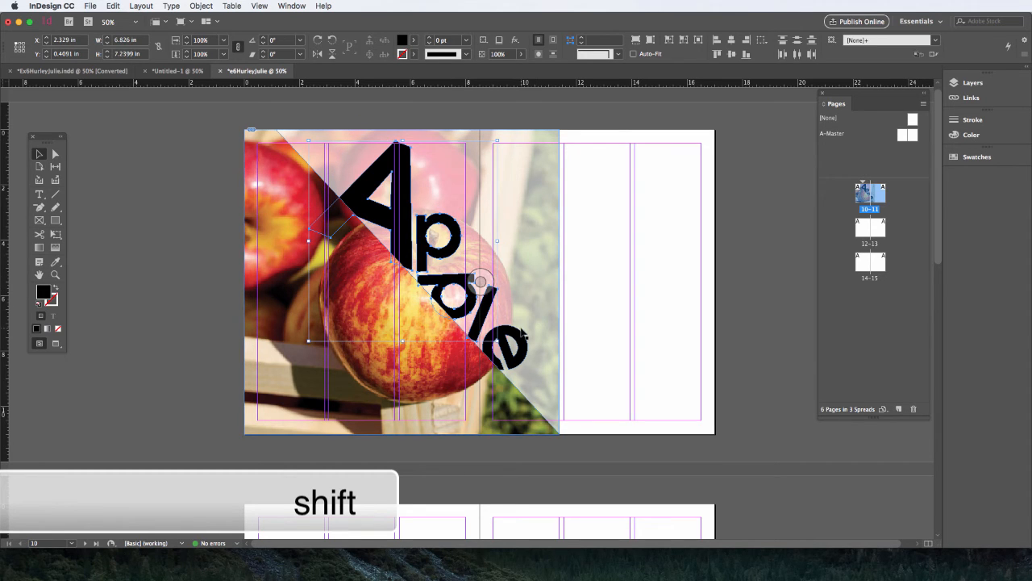
shift+click(524, 332)
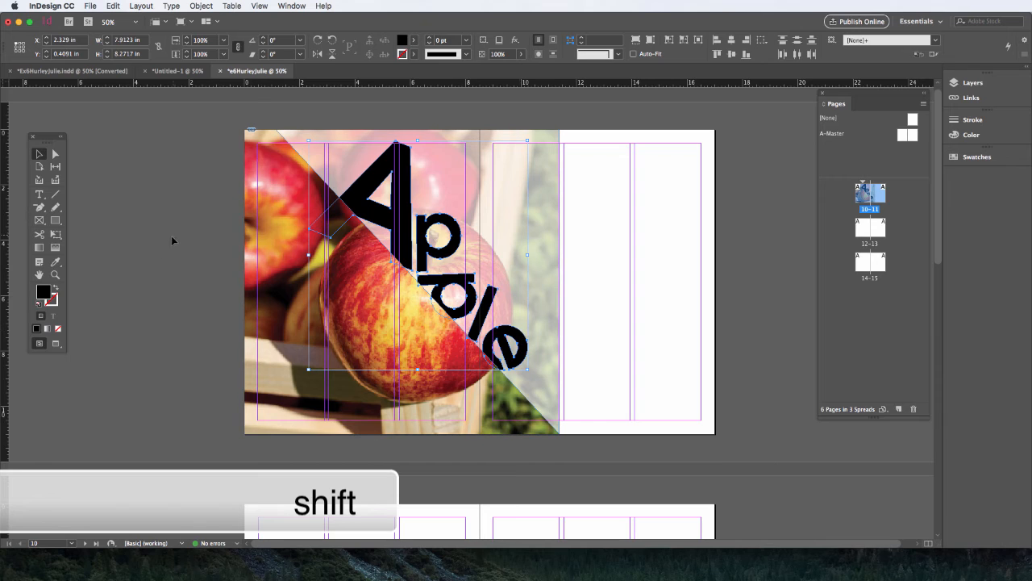
click(59, 329)
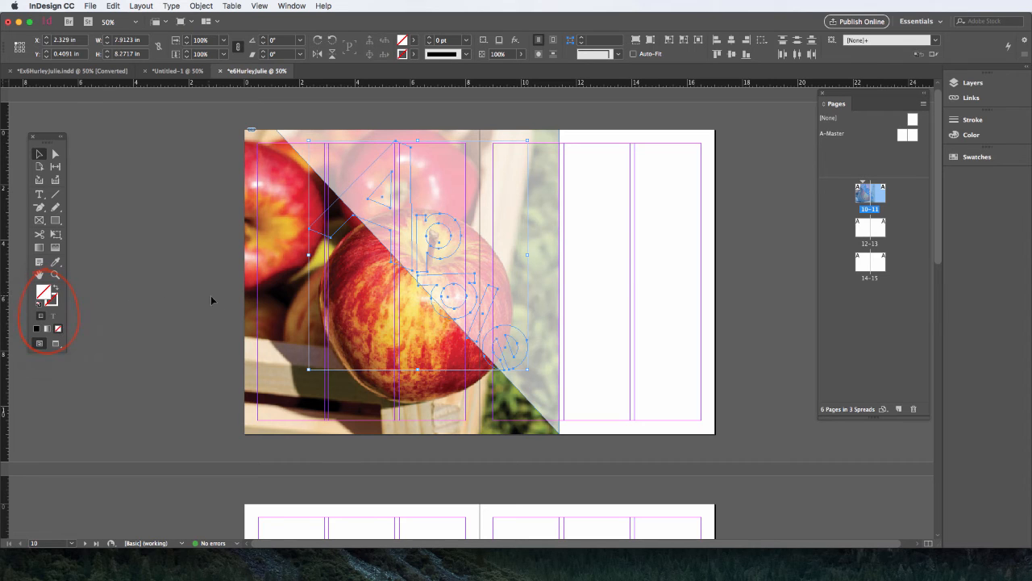
- Add the diagonally cropped photo to the letter selection and merge them into one picture-filled shape with Pathfinder's Add operation
key(shift)
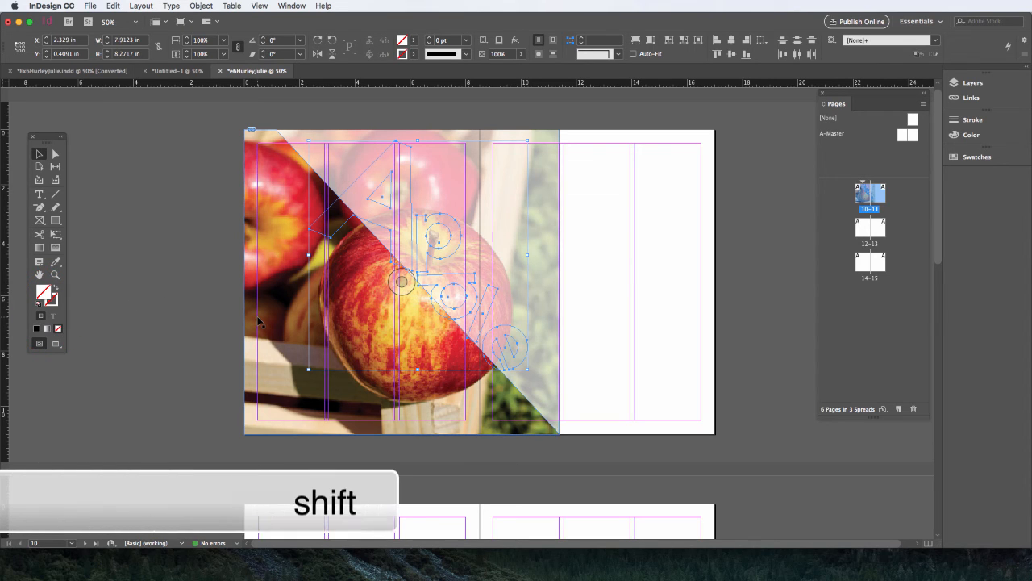
shift+click(258, 321)
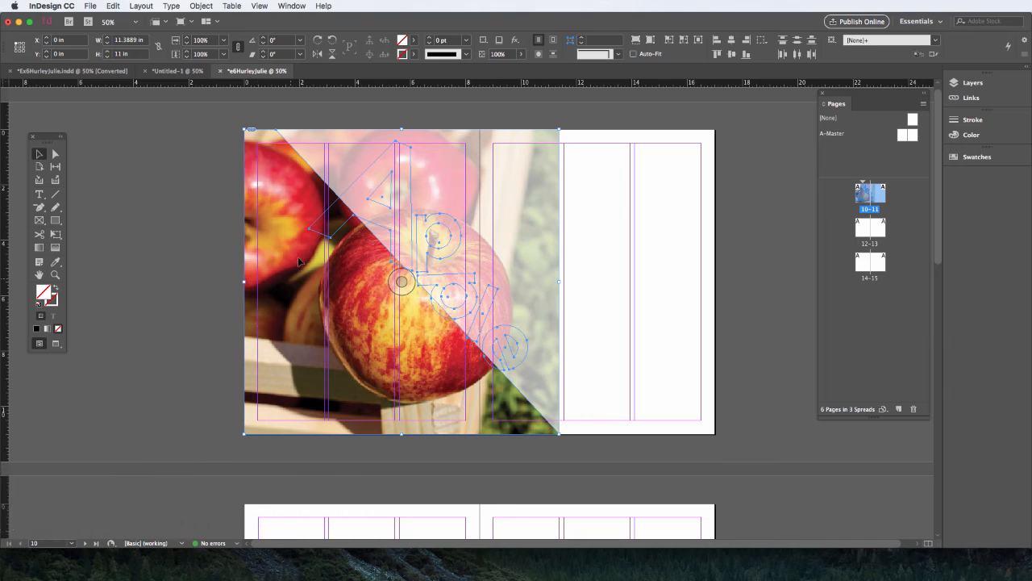
click(288, 6)
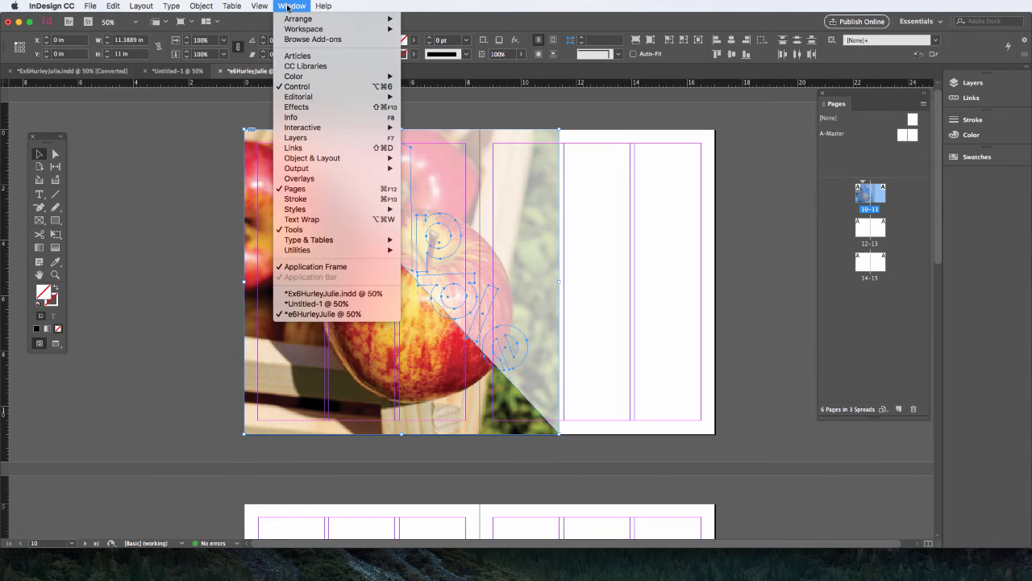
mouse_move(321, 158)
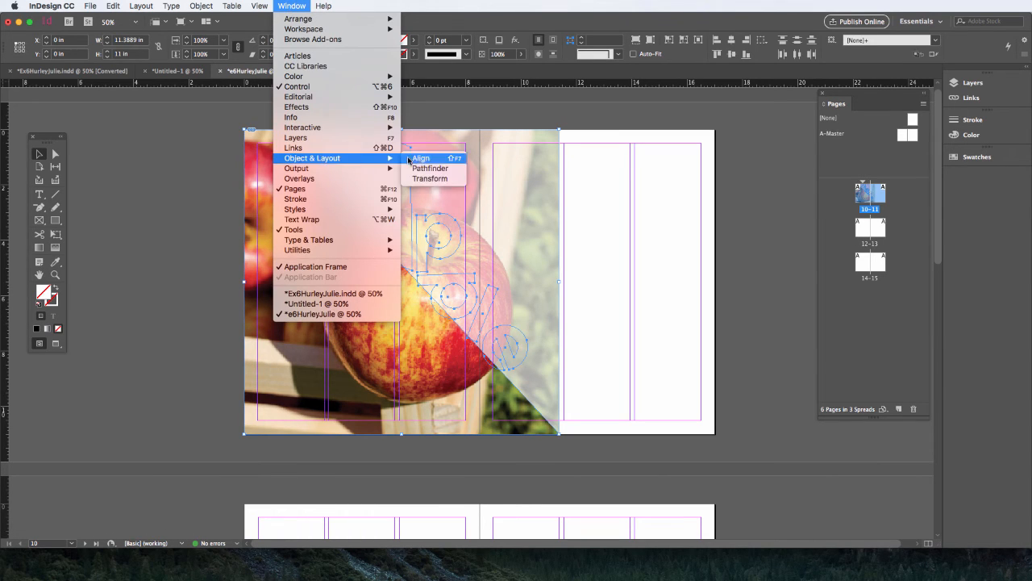
click(431, 168)
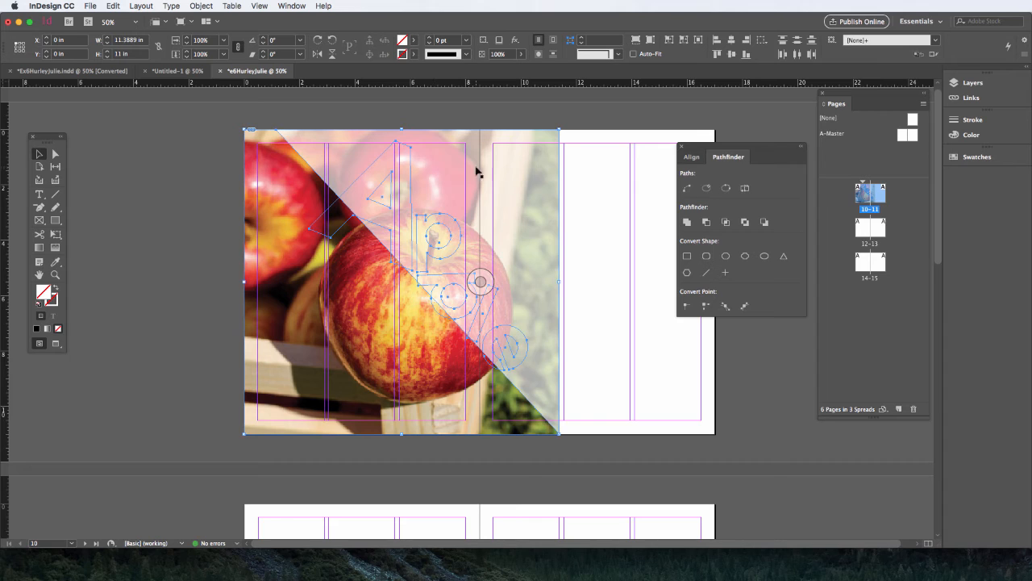
click(687, 223)
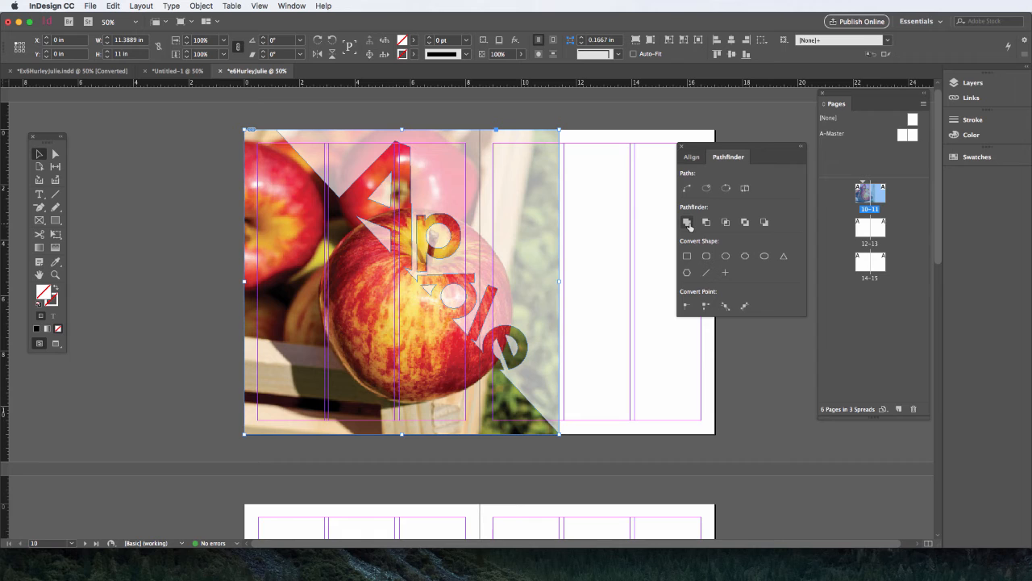
click(163, 184)
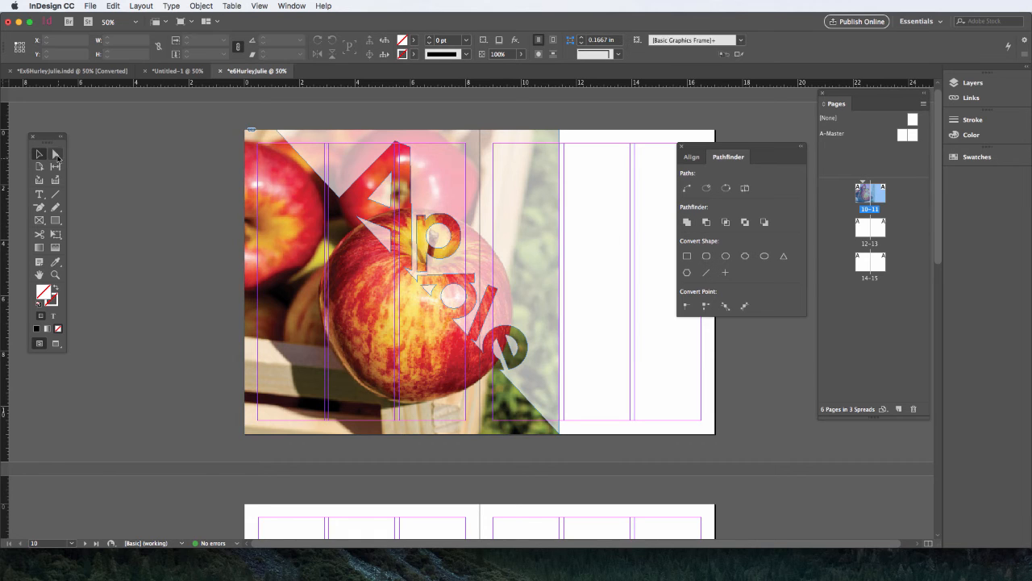
- Move the upper-right anchor point of the faded apple photo's frame to X 8.5 in, Y 0 in, giving it a slanted edge
click(56, 154)
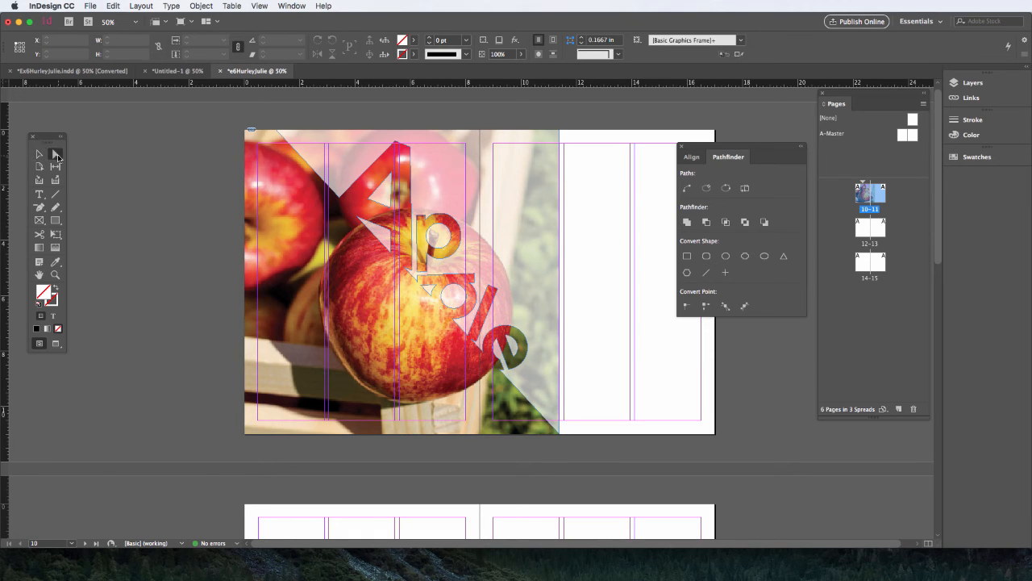
click(560, 133)
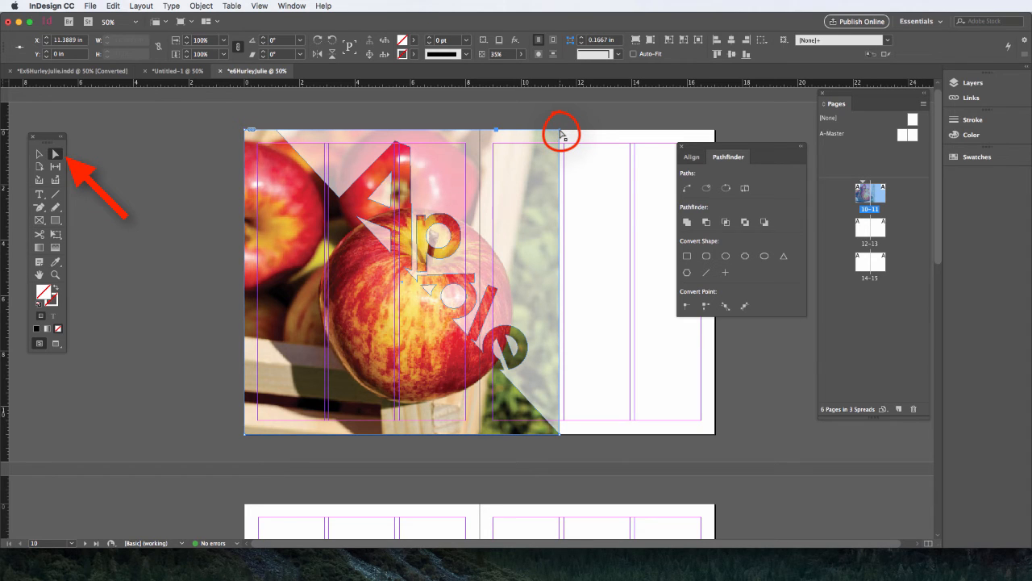
drag(560, 133, 479, 134)
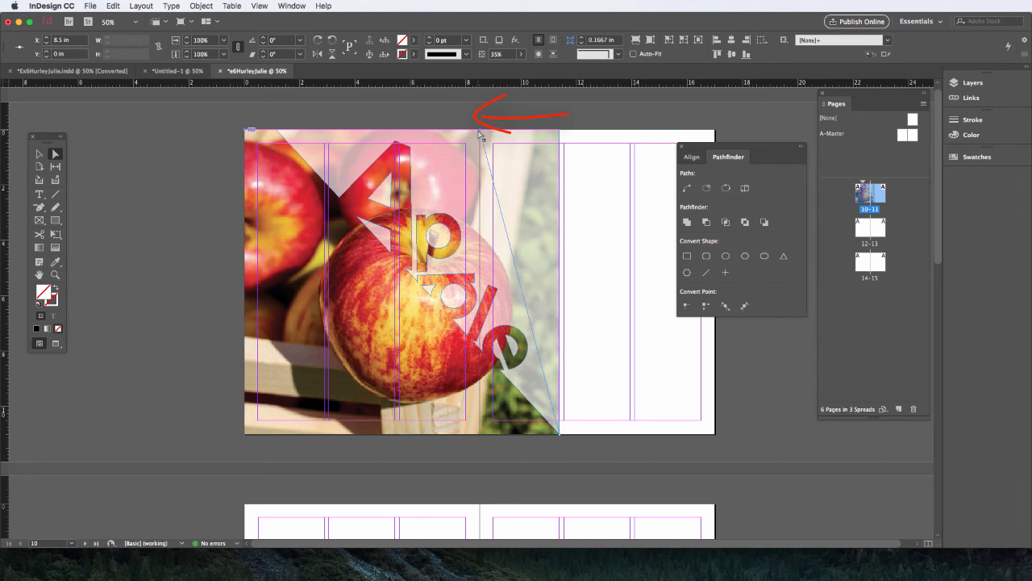
click(526, 120)
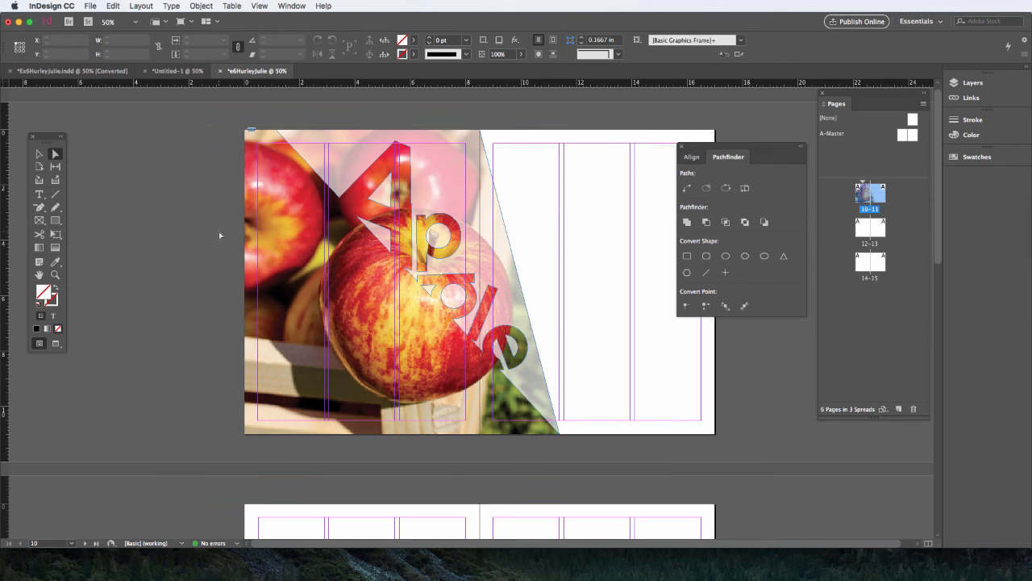
- Create a text frame about 3.8 by 2.18 in on the blank facing page and enter the word "Golden"
click(39, 194)
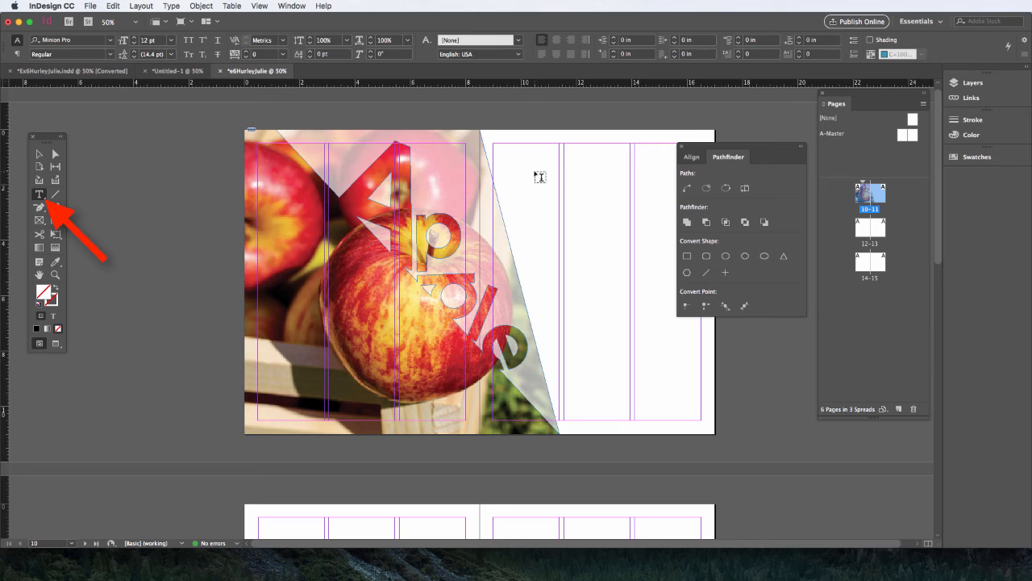
drag(534, 171, 640, 232)
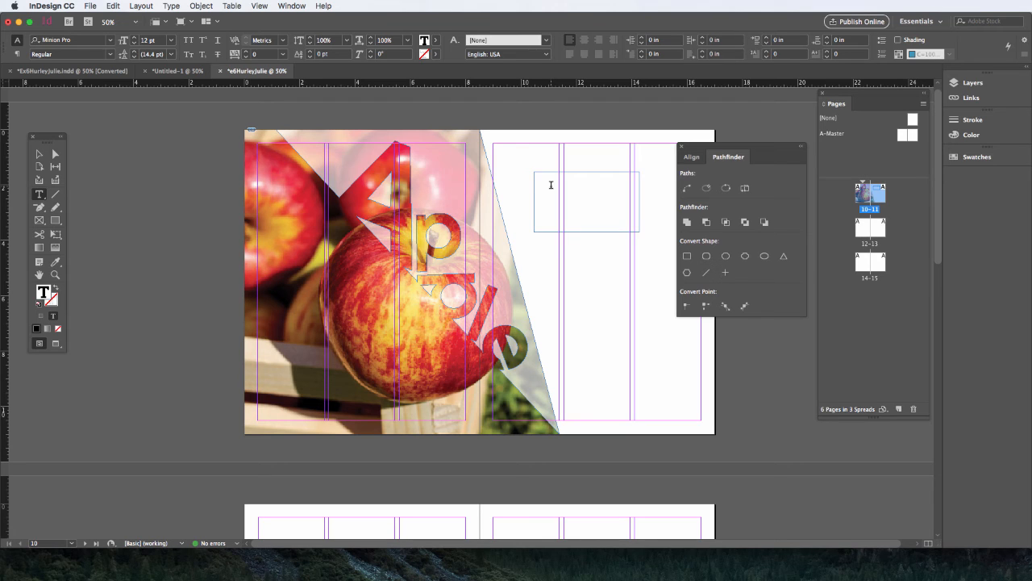
text(Ga)
drag(563, 172, 514, 176)
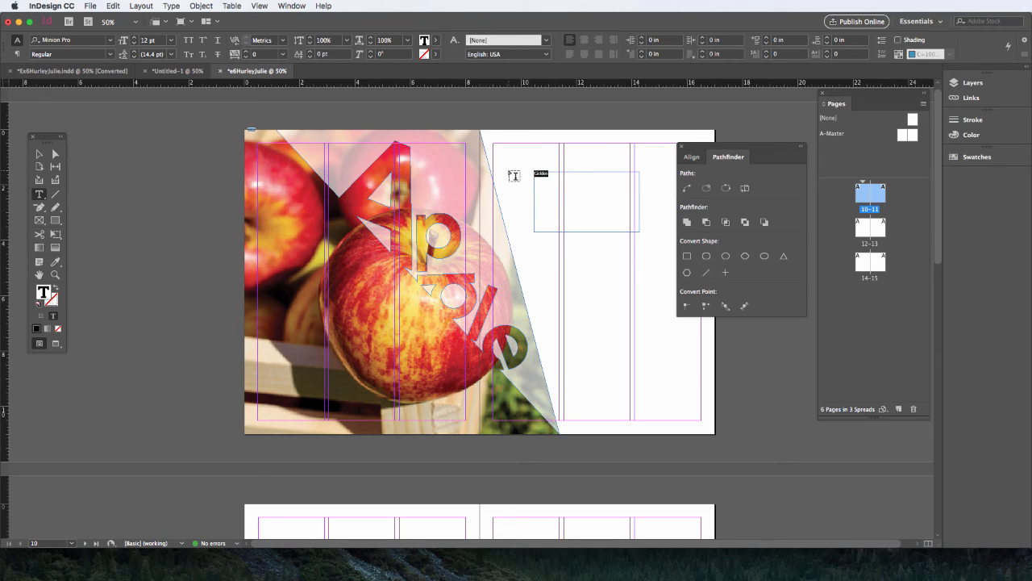
- Format the word "Golden" as ITC Avant Garde Gothic Demi at 24 pt with a Paper fill
click(112, 40)
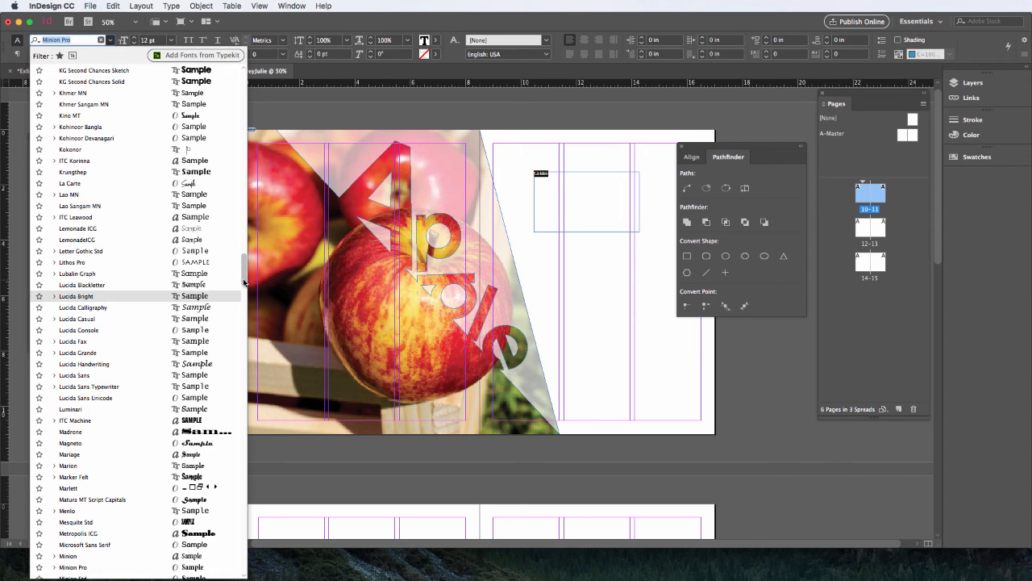
drag(243, 271, 246, 70)
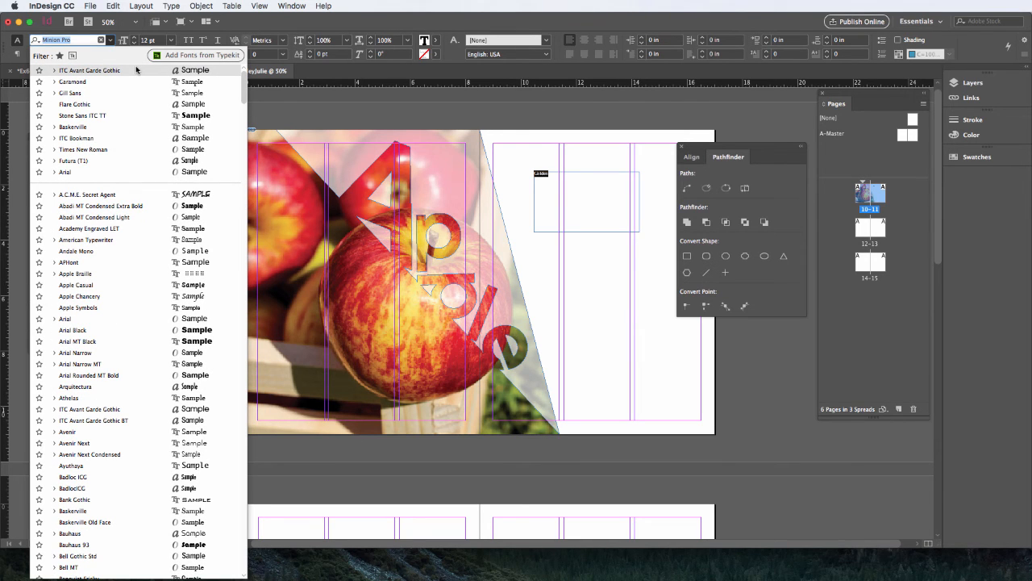
click(135, 70)
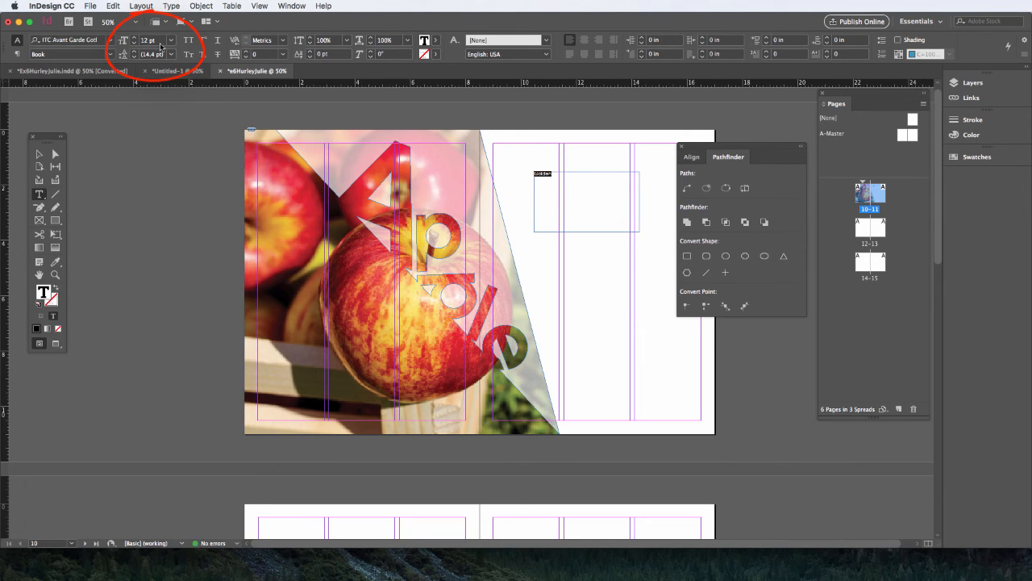
click(171, 40)
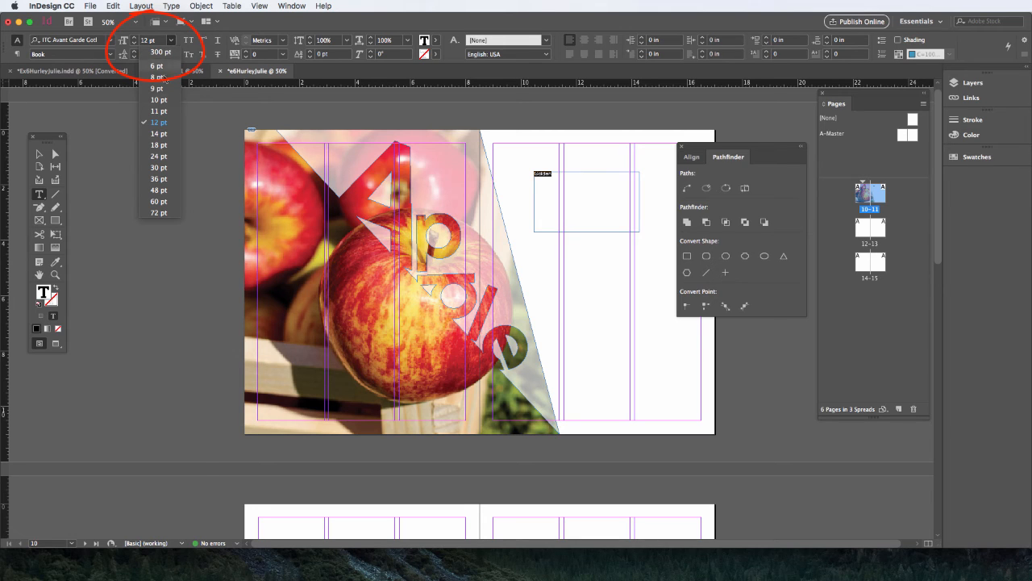
click(167, 159)
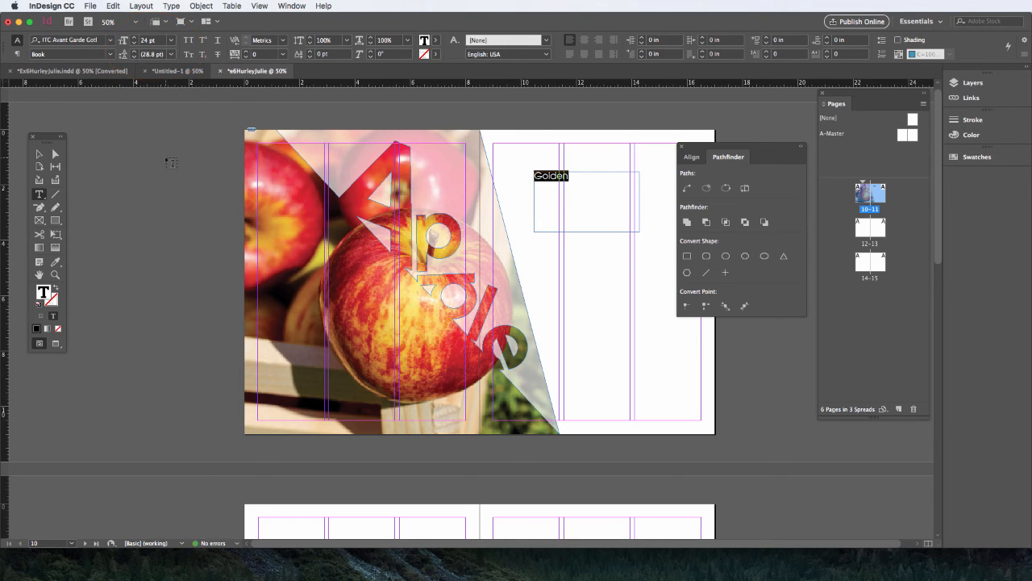
click(110, 54)
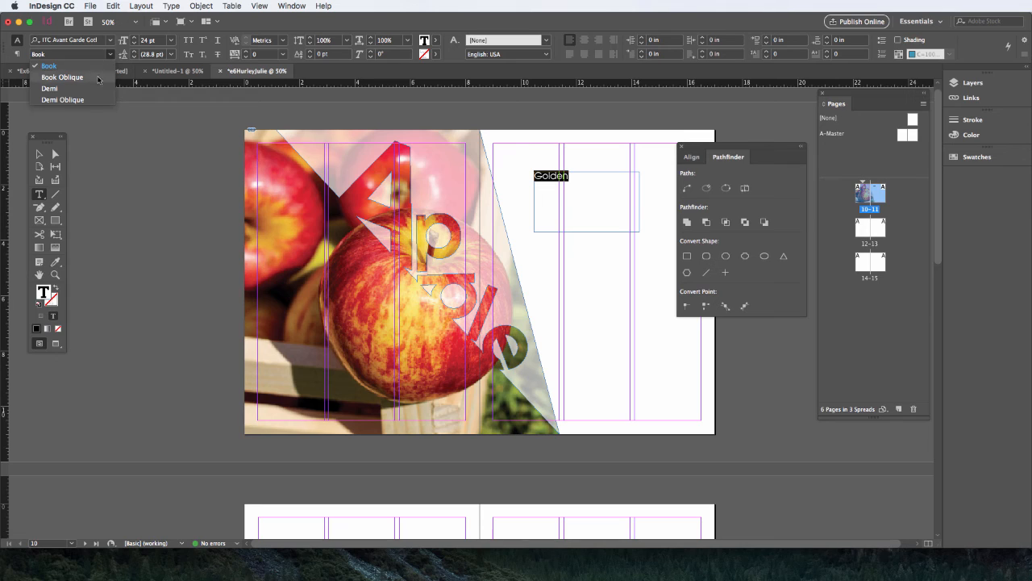
click(95, 89)
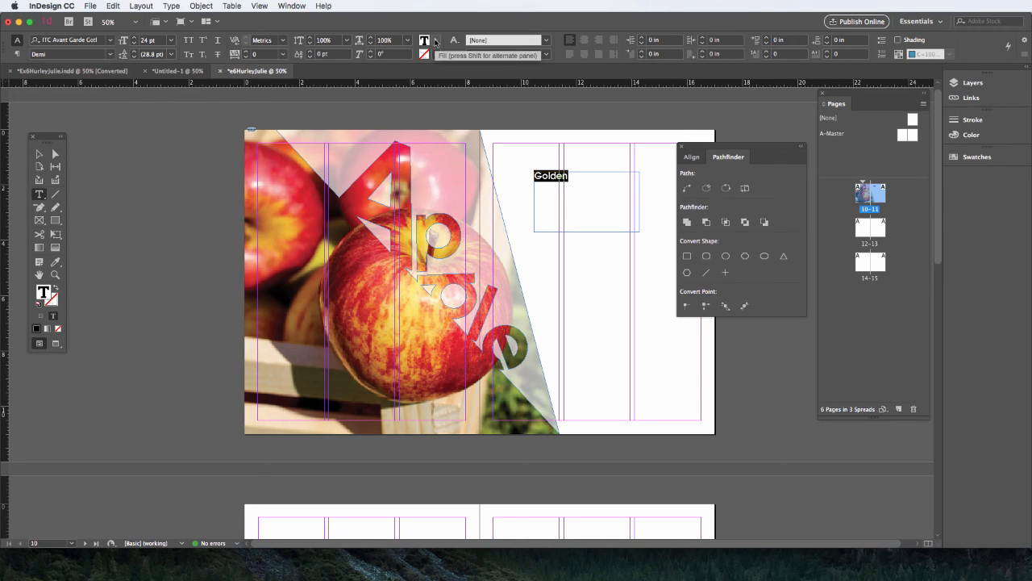
click(435, 41)
click(362, 91)
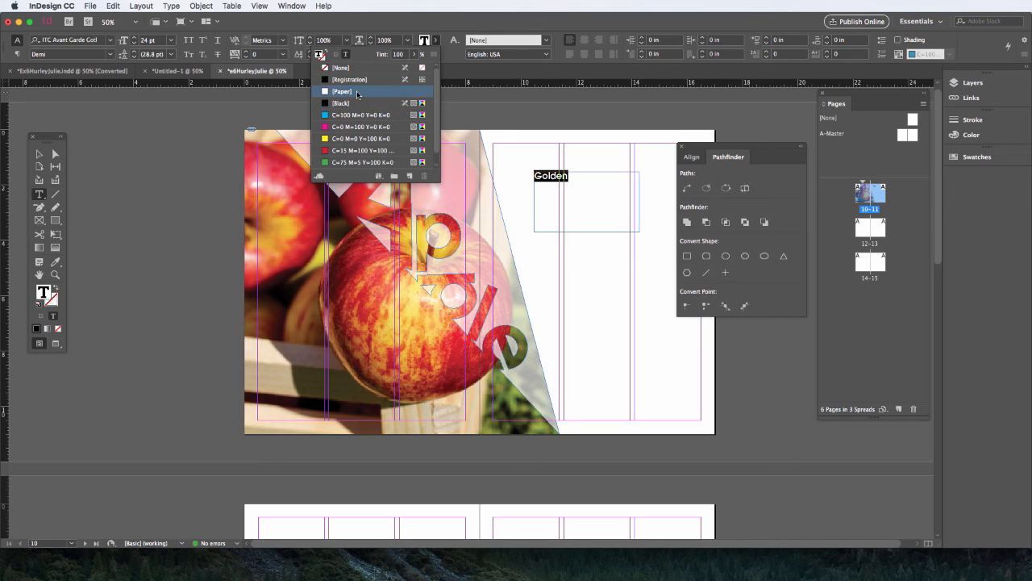
- Place the "Golden" frame over the letter A and rotate it to about 45.5° along the diagonal stroke
click(40, 154)
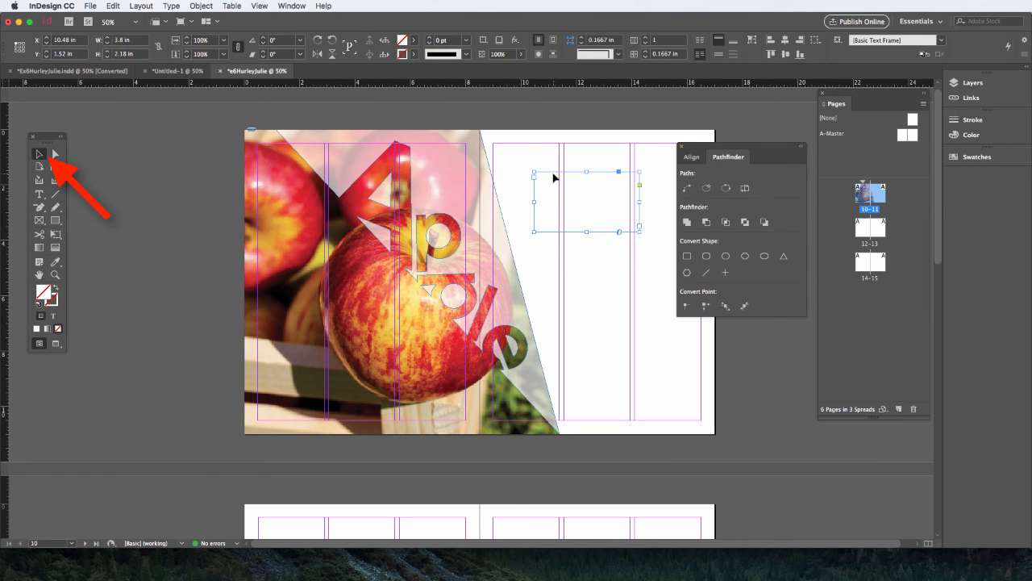
drag(554, 178, 369, 196)
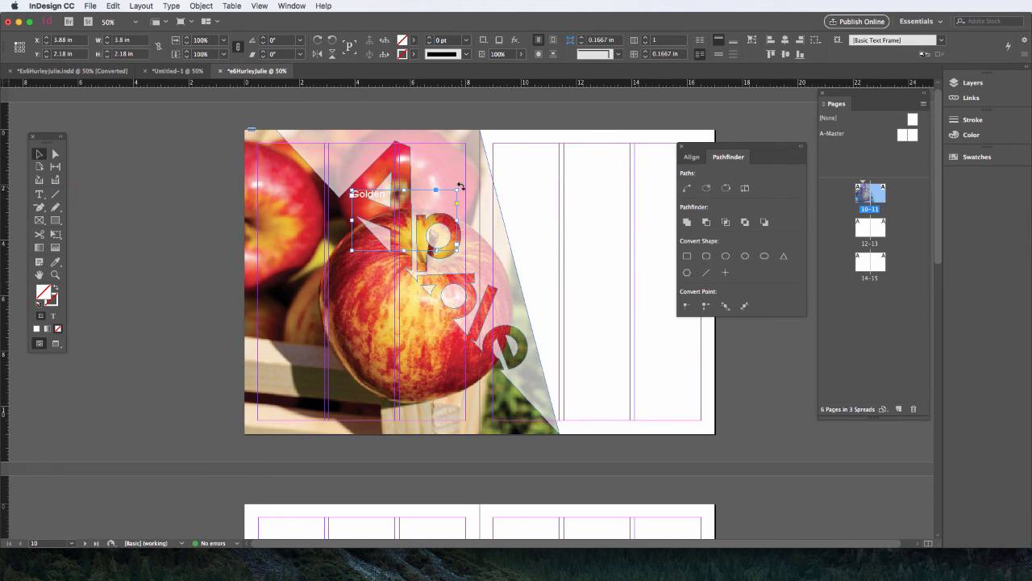
drag(461, 186, 418, 141)
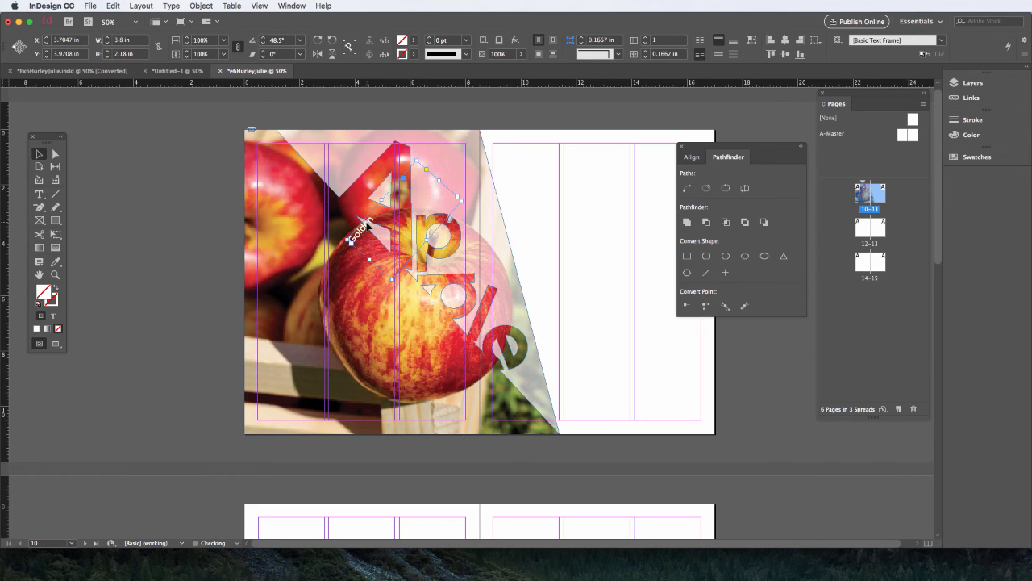
drag(367, 223, 373, 179)
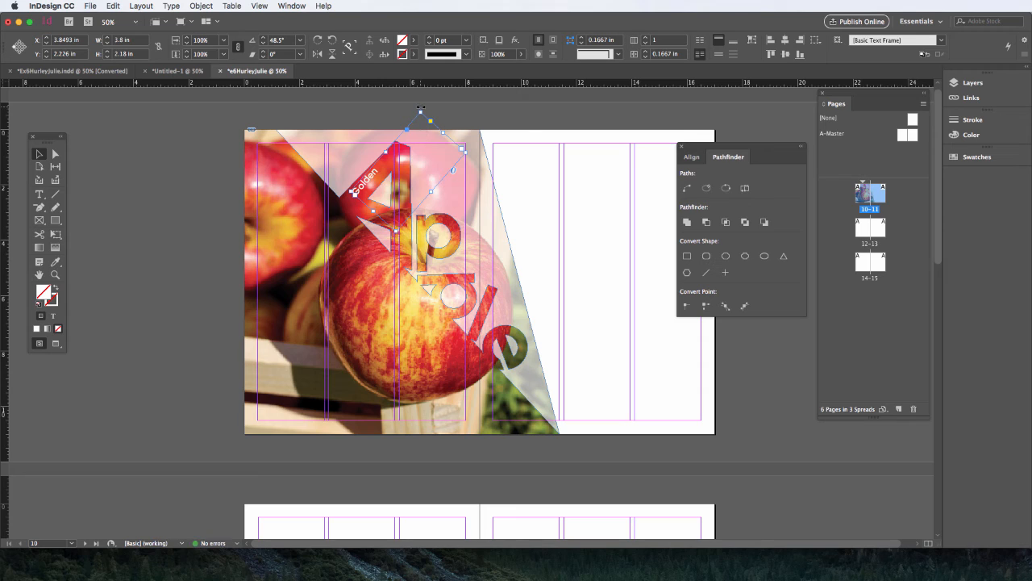
drag(420, 107, 425, 109)
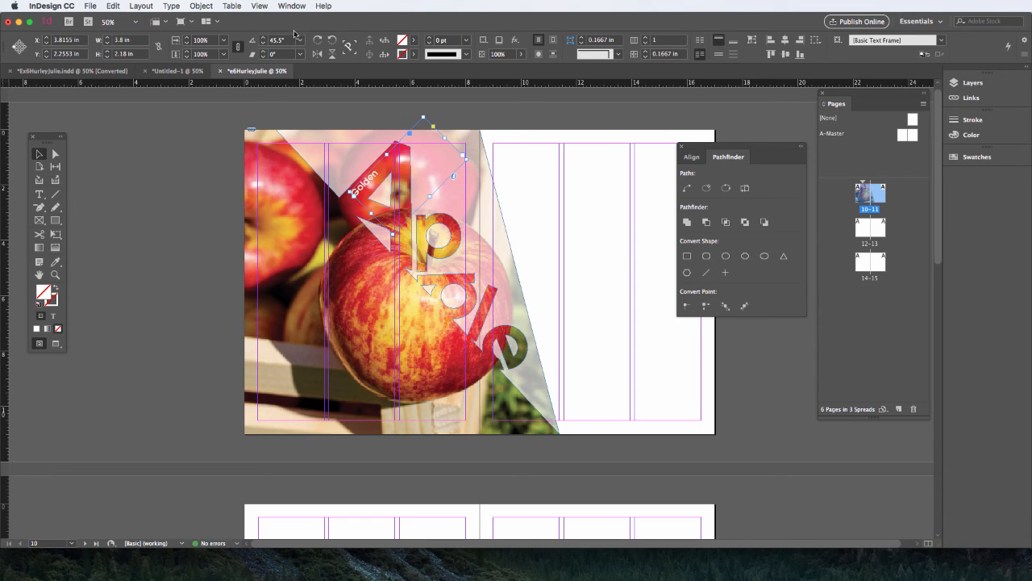
click(377, 109)
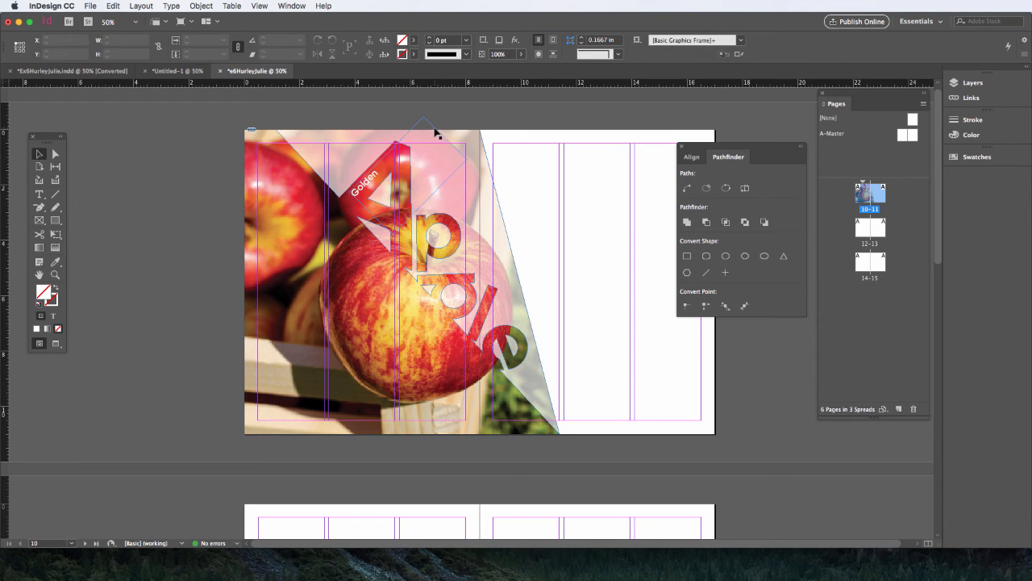
click(373, 185)
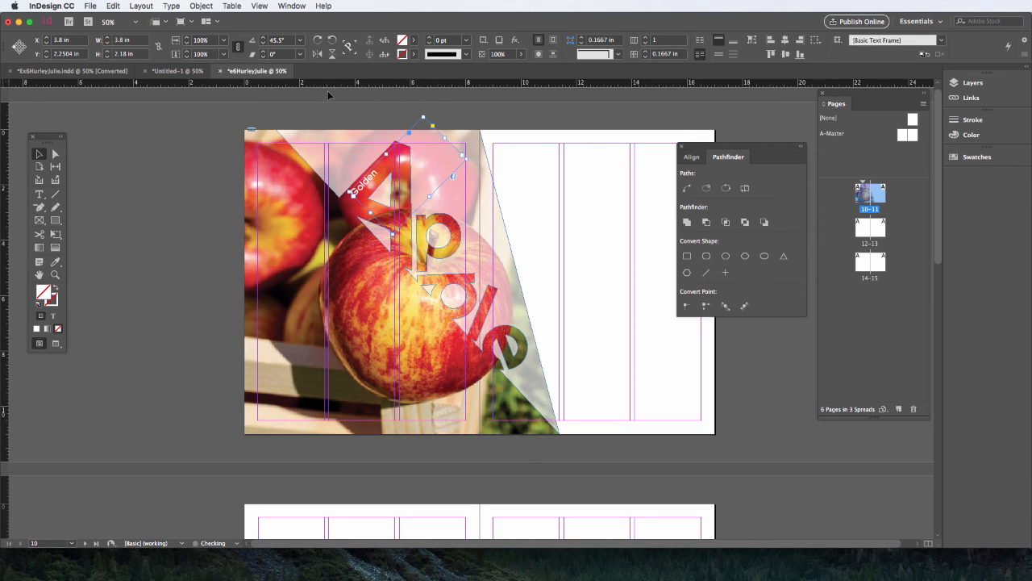
- Right-align the "Golden" text and shift its frame down along the A's diagonal to about X 2.78 in, Y 3.41 in
click(39, 194)
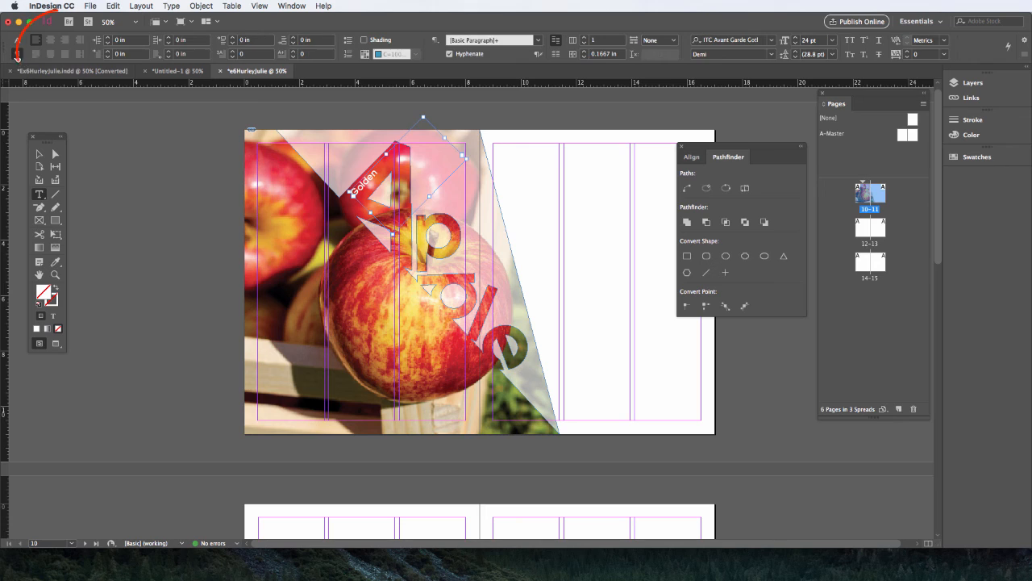
click(64, 39)
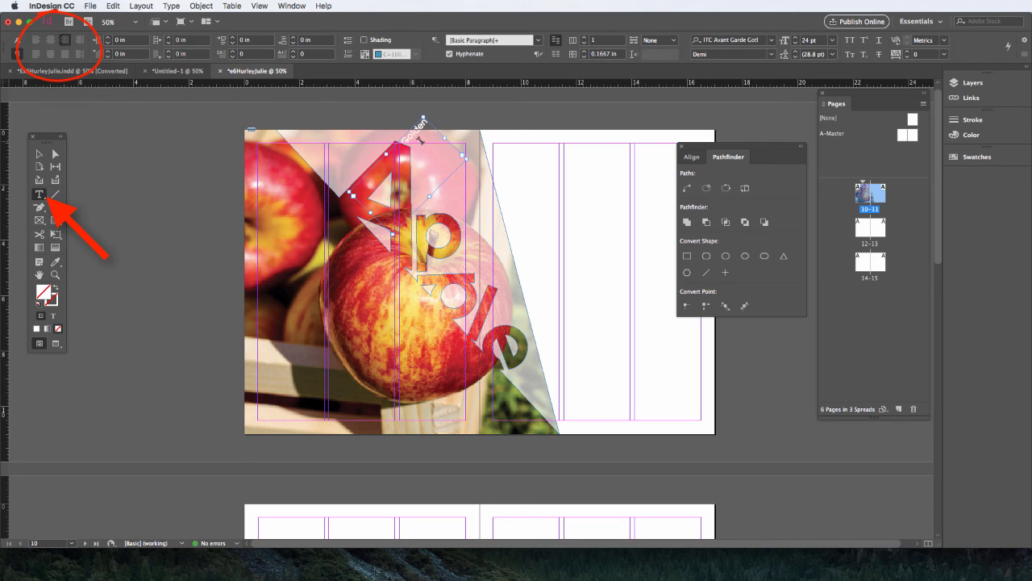
click(39, 154)
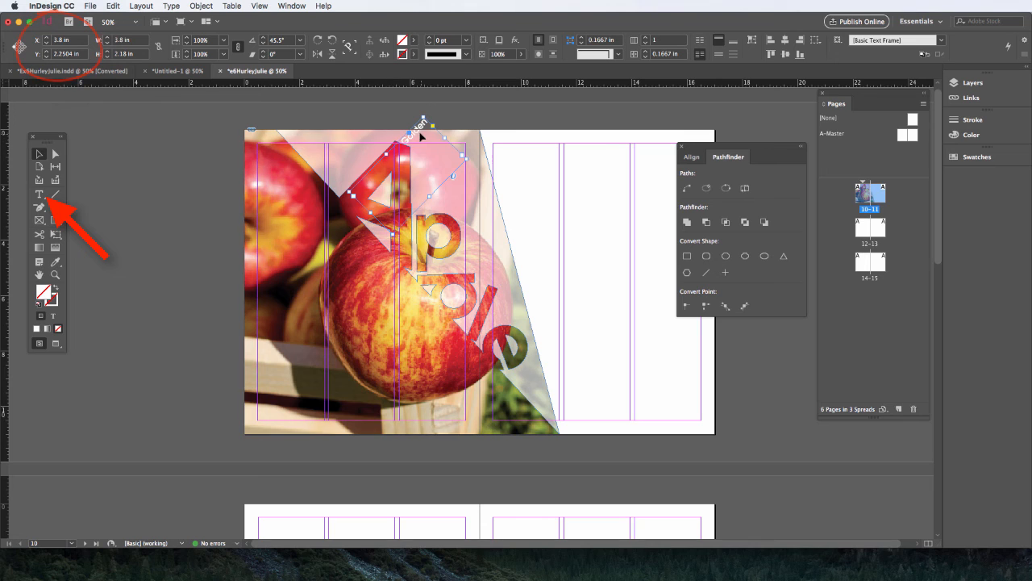
drag(418, 132, 390, 163)
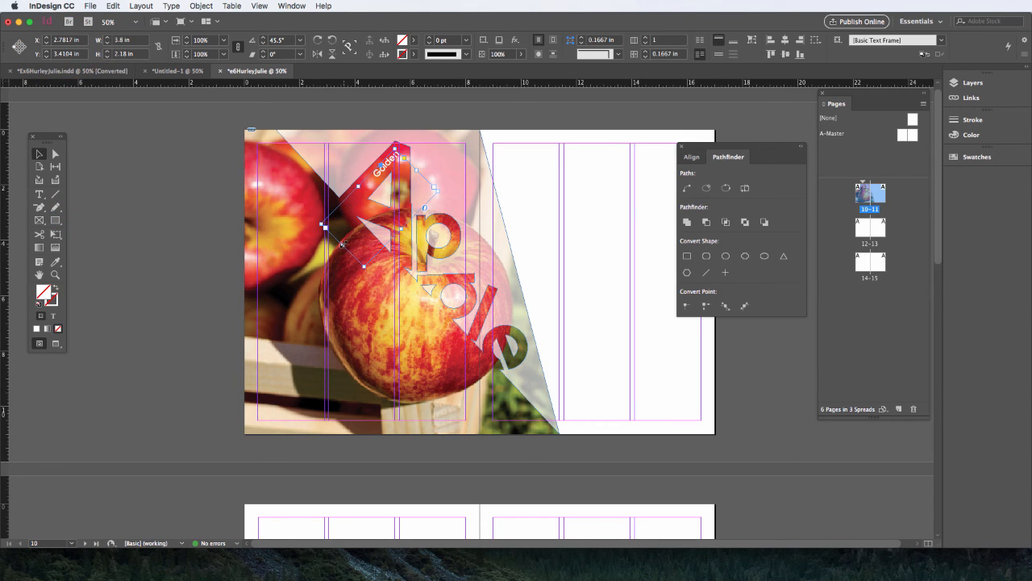
- Shorten the "Golden" frame to about 1.84 in wide and nudge it slightly up and to the left inside the A's diagonal
drag(344, 245, 394, 189)
key(Left)
key(Left)
key(Left)
key(Up)
key(Up)
key(Up)
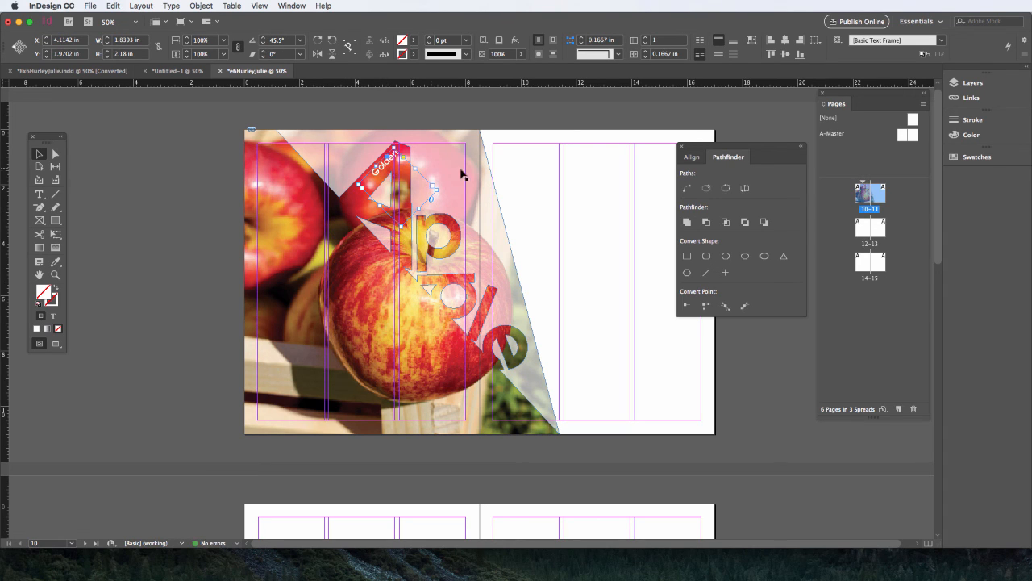
click(518, 176)
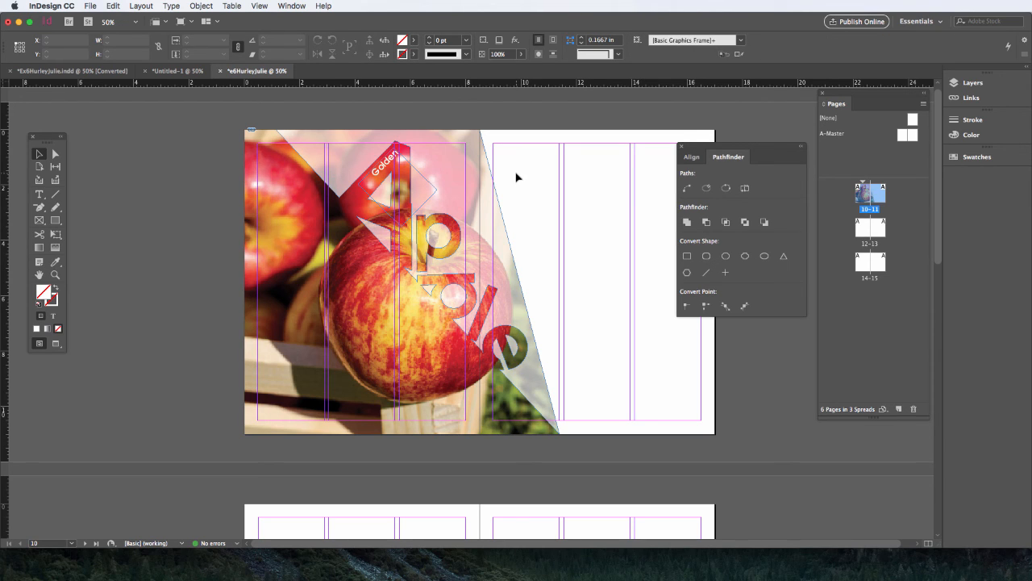
- Duplicate the "Golden" frame, place the copy over the large apple below, and change its text to "Gala"
key(t)
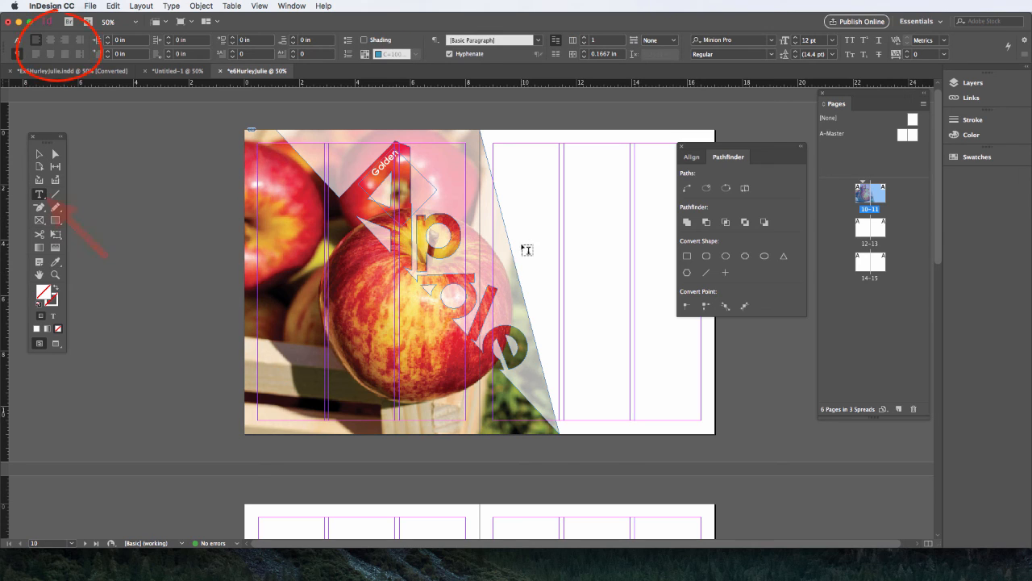
key(v)
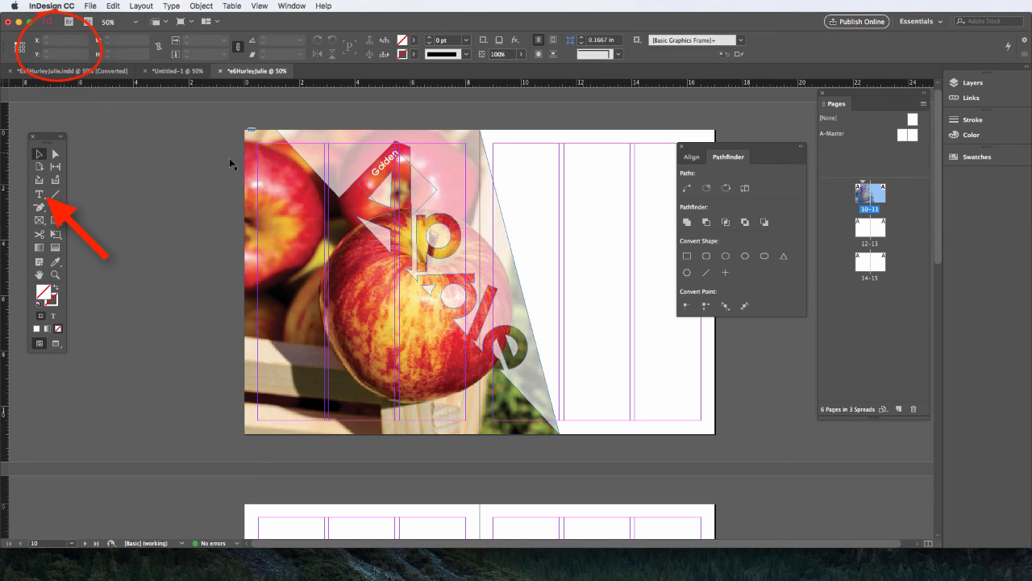
click(385, 163)
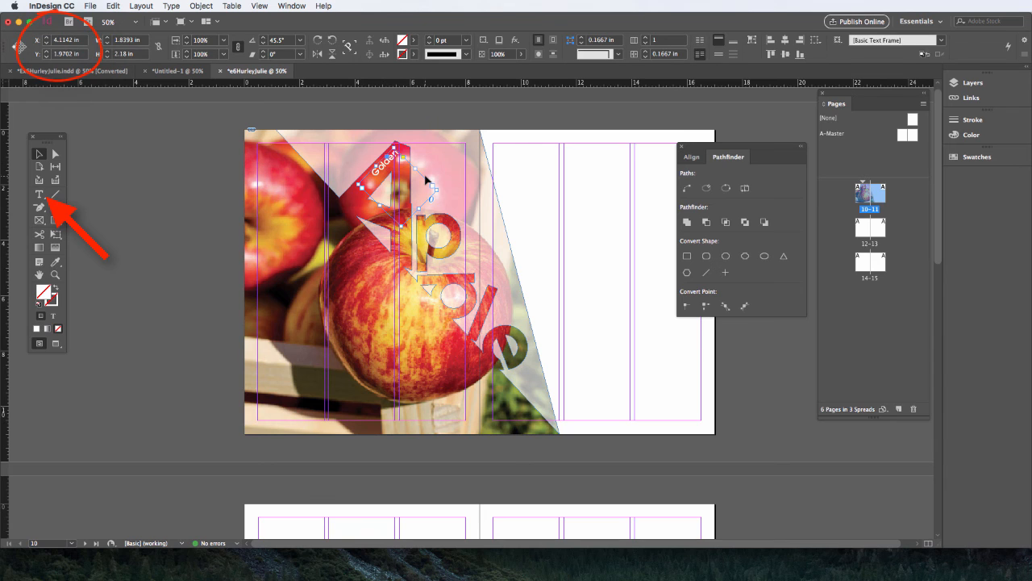
key(super+c)
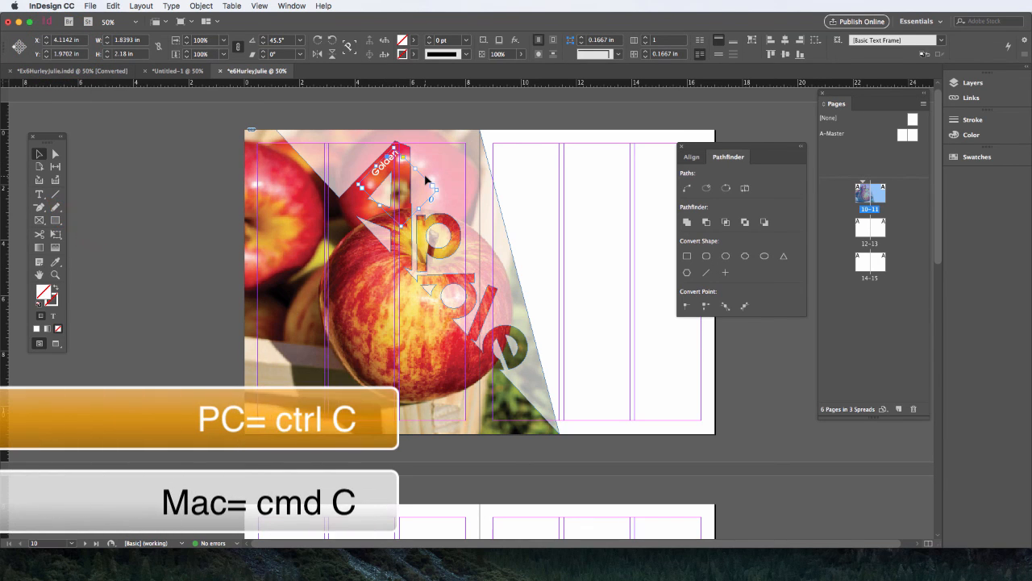
key(super+v)
drag(460, 263, 393, 275)
click(38, 194)
text(Gala)
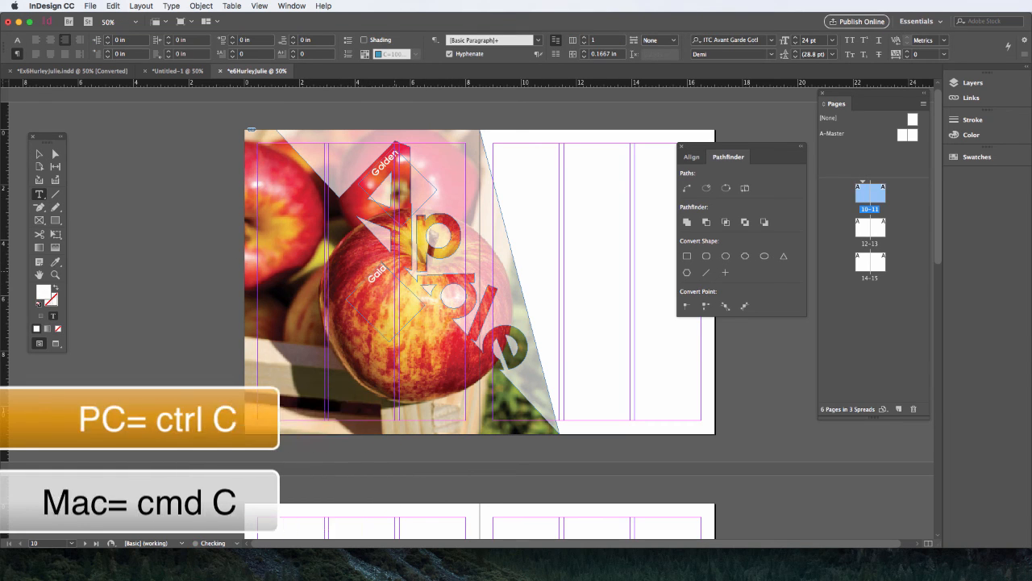
- Rotate the "Gala" frame to about 0.5° and move it onto the second p at about X 6.27 in, Y 5.34 in
click(38, 153)
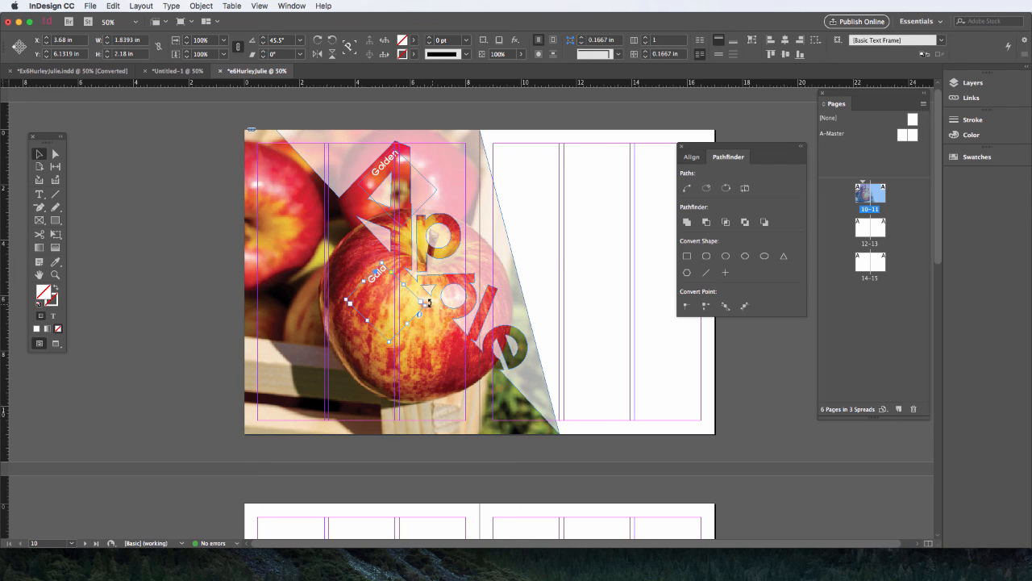
drag(426, 302, 425, 349)
drag(400, 280, 458, 287)
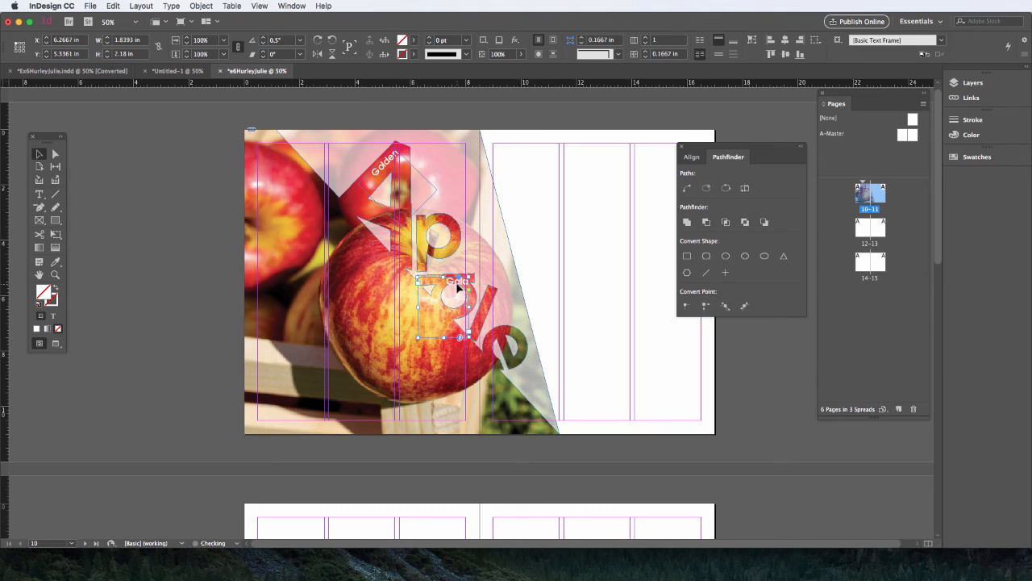
- Nudge the "Gala" frame up and to the right on the second p to about X 6.31 in, Y 5.25 in
key(Up)
key(Up)
key(Up)
key(Up)
key(Up)
key(Up)
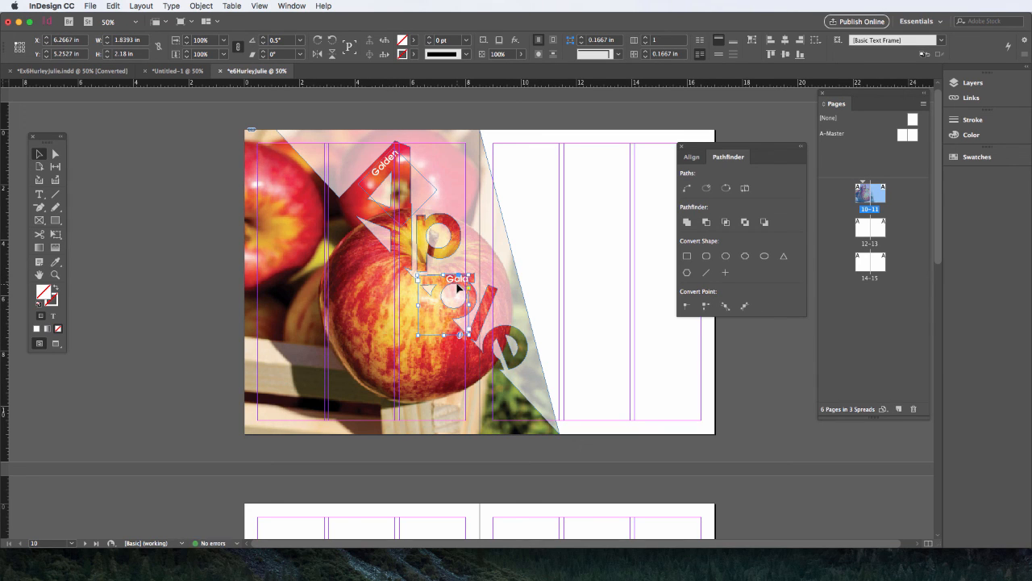
key(Right)
key(Right)
key(Right)
- Reduce the "Gala" text size to about 21 pt and nudge its frame slightly down to fit the second p
click(39, 196)
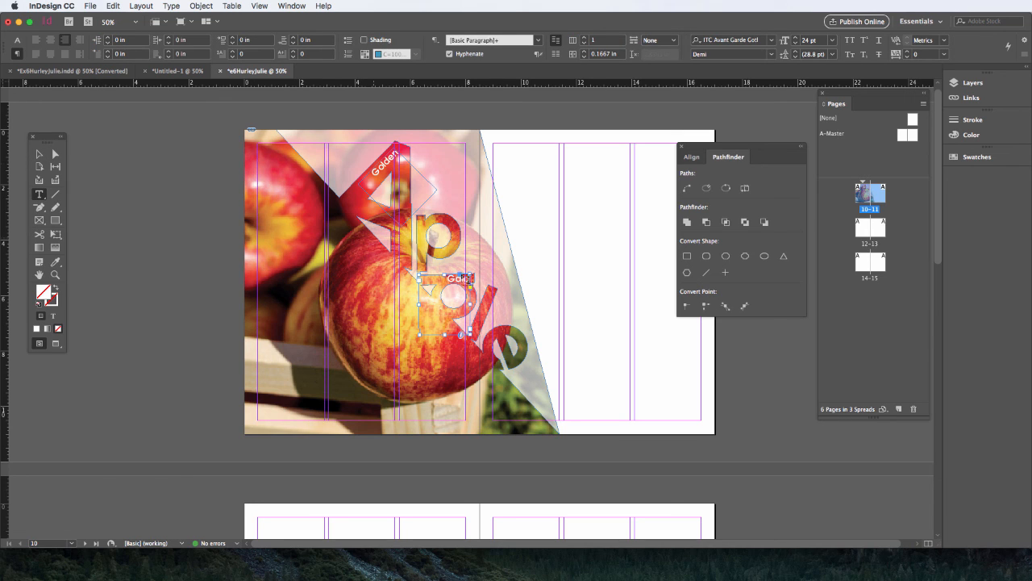
drag(445, 278, 476, 278)
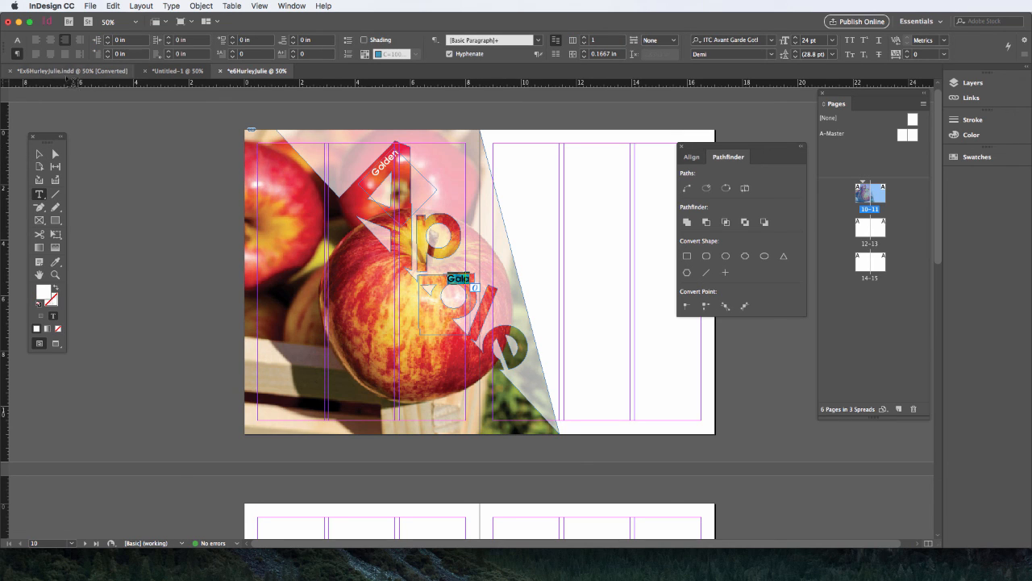
click(17, 39)
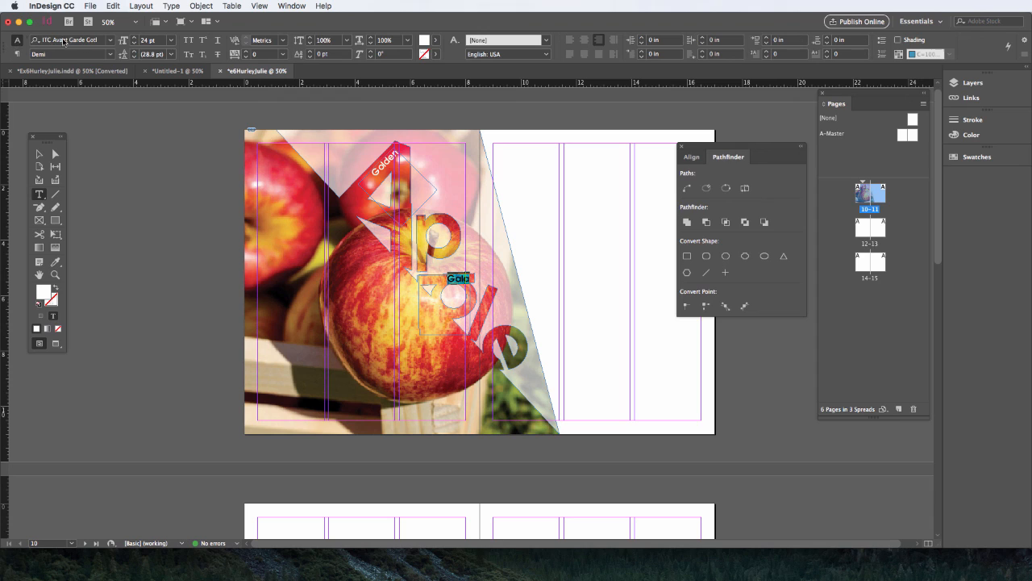
click(133, 45)
click(133, 45)
click(133, 44)
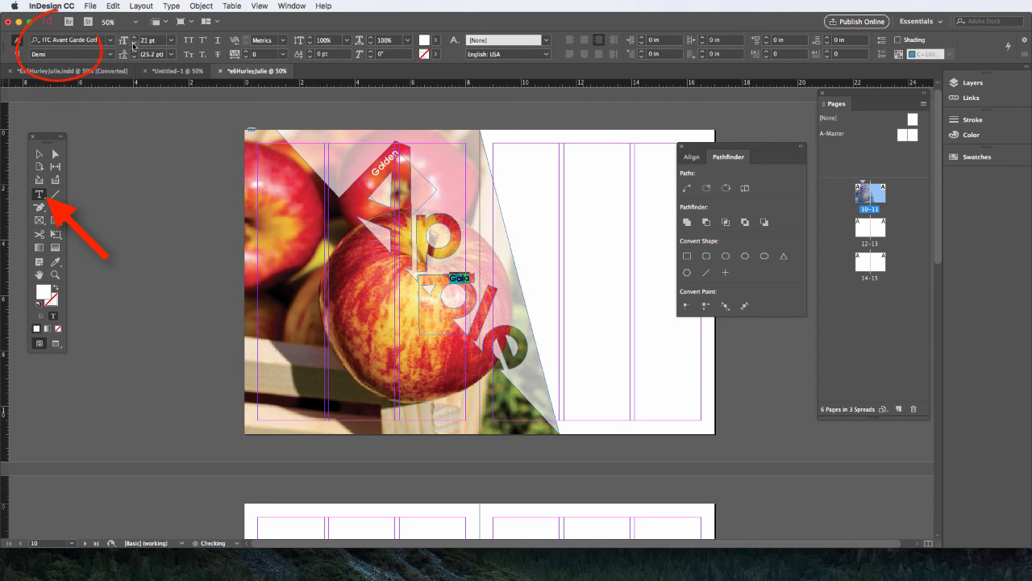
click(133, 45)
click(38, 154)
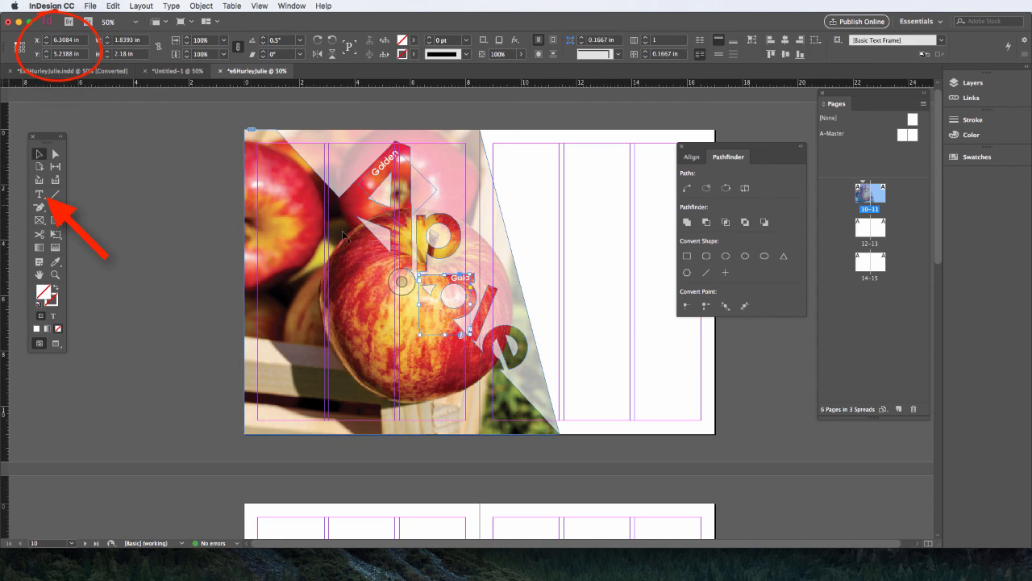
key(Down)
key(Down)
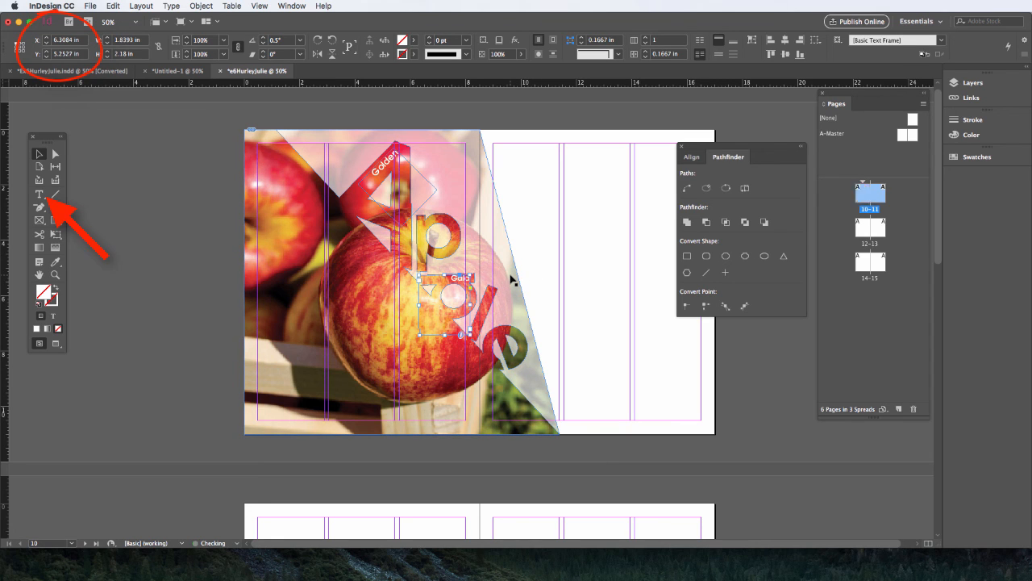
key(Up)
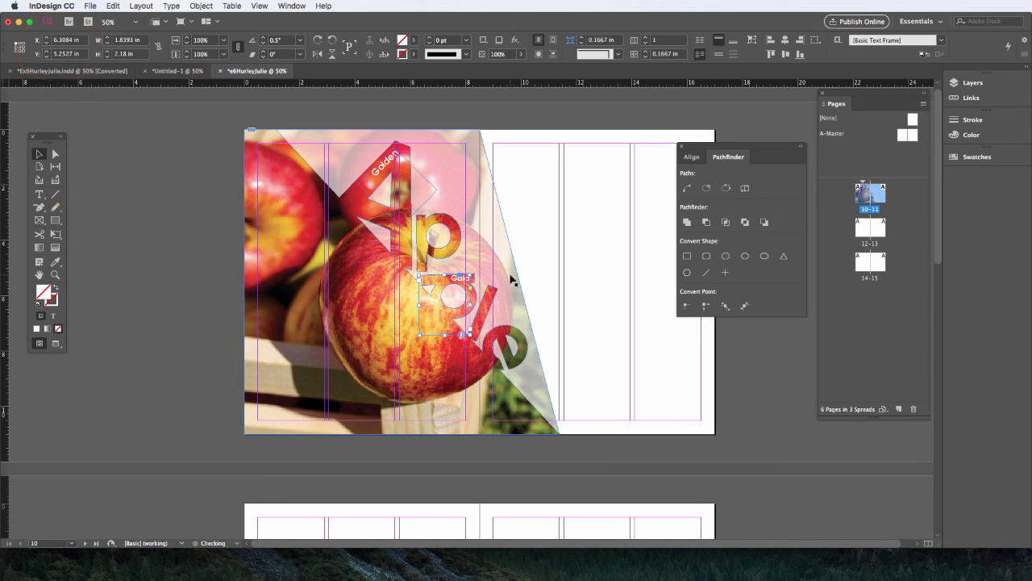
click(553, 277)
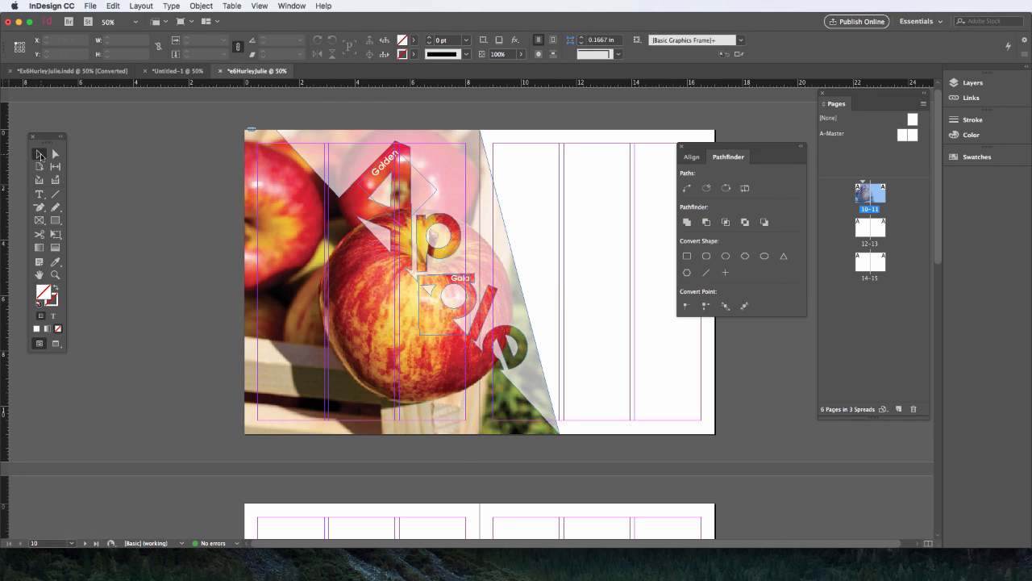
- Paste another copy of the "Golden" frame, place it at the large apple's left edge, and change its text to "Delicious"
key(super+v)
drag(460, 263, 330, 278)
click(37, 196)
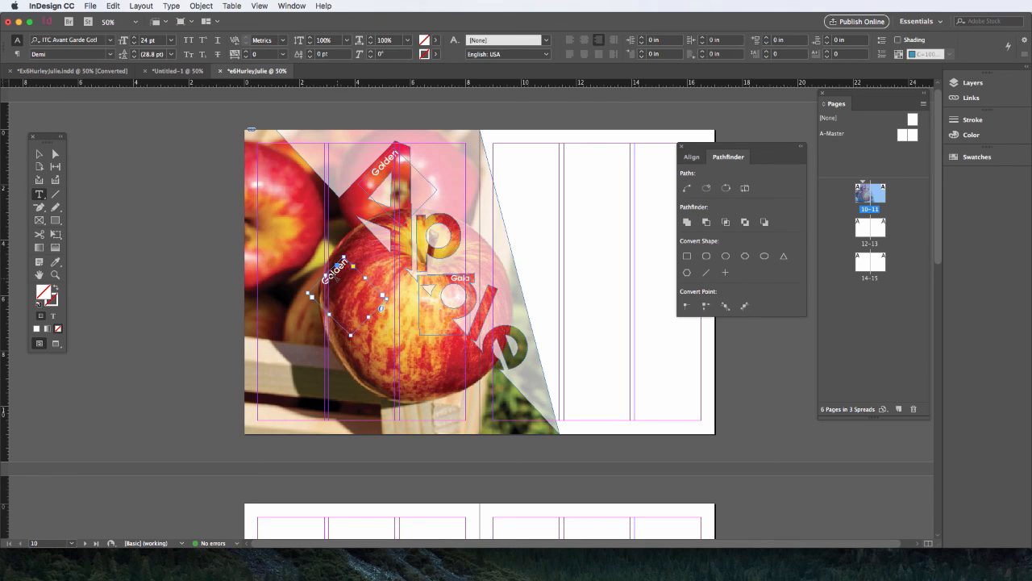
double_click(333, 271)
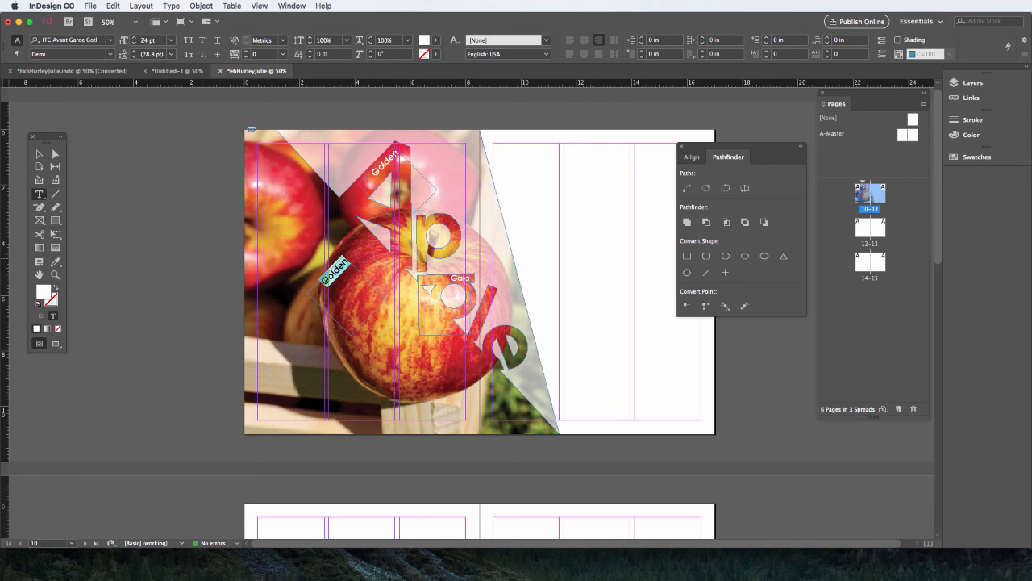
text(Delicious)
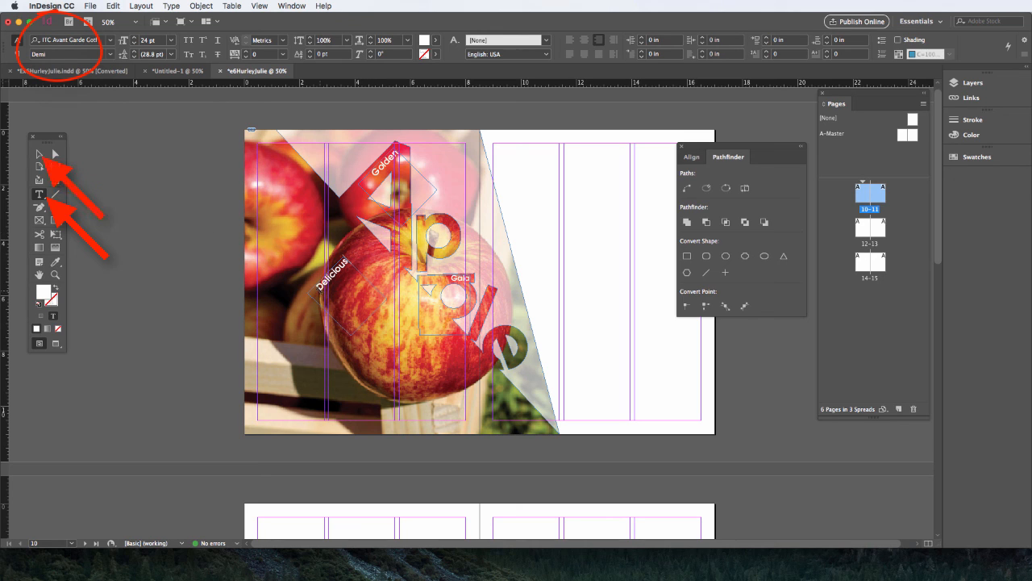
key(Escape)
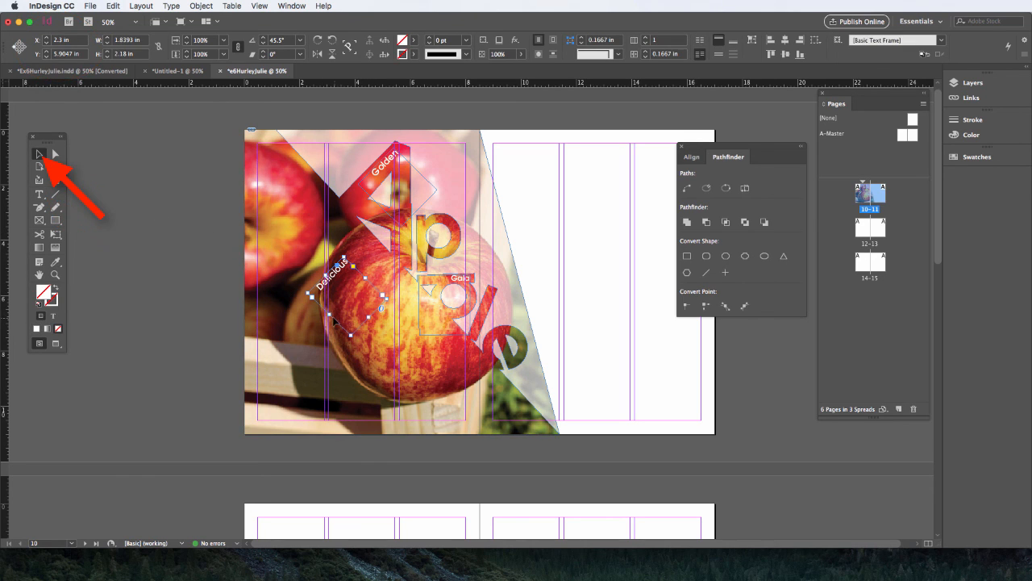
- Widen the "Delicious" frame to about 3.6 in and set its text size to 36 pt
drag(328, 313, 295, 348)
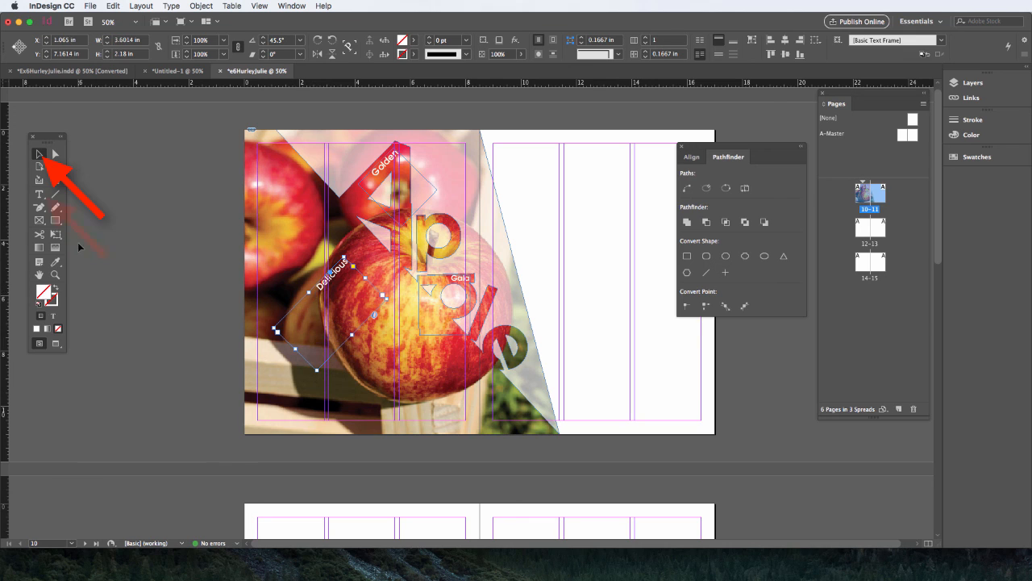
click(39, 195)
key(super+a)
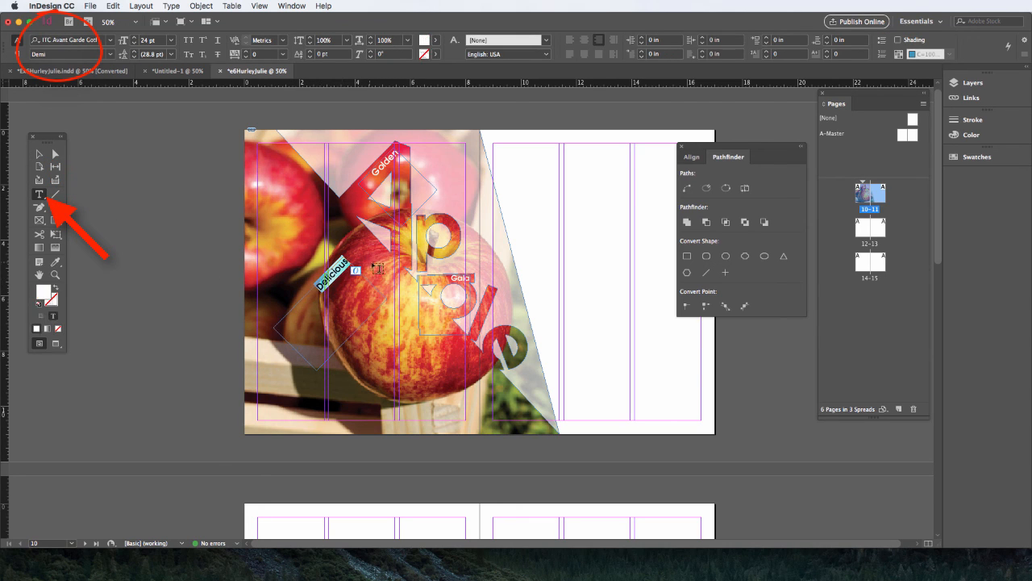
click(171, 40)
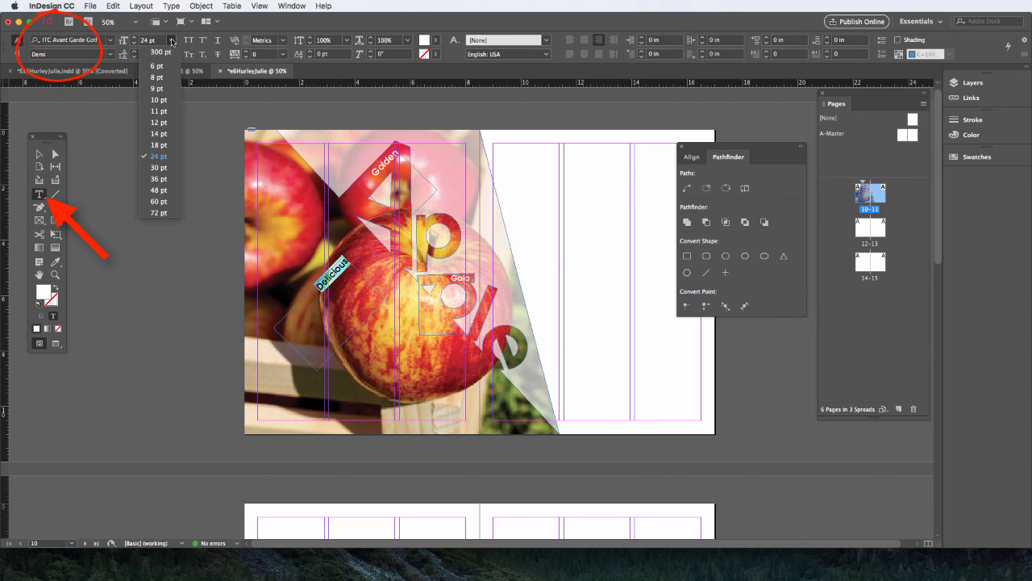
click(177, 182)
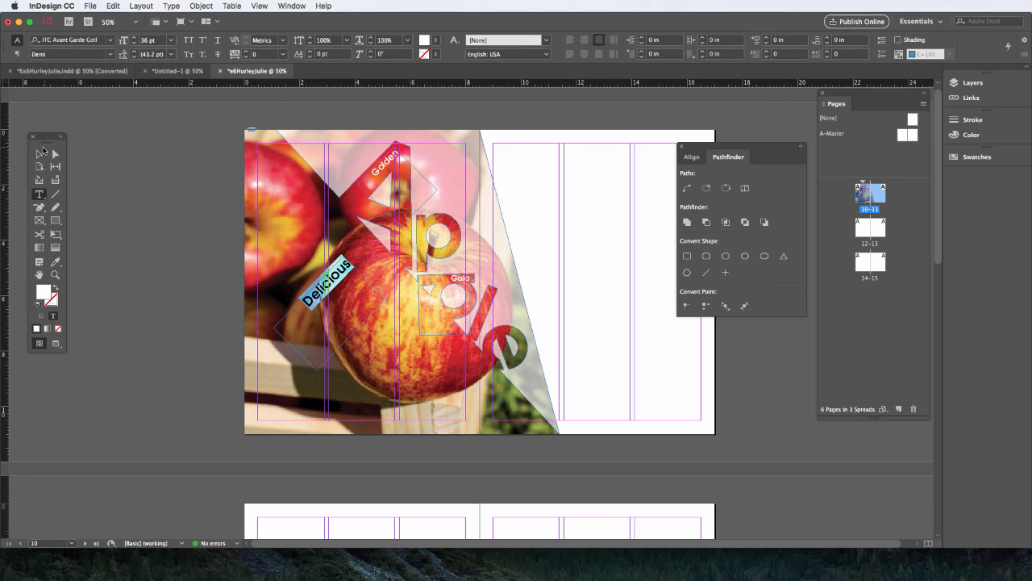
key(Escape)
- Rotate the "Delicious" frame to -47.5° and place it along the white diagonal beside the A at about X 3.10 in, Y 2.28 in
key(x)
drag(346, 257, 332, 197)
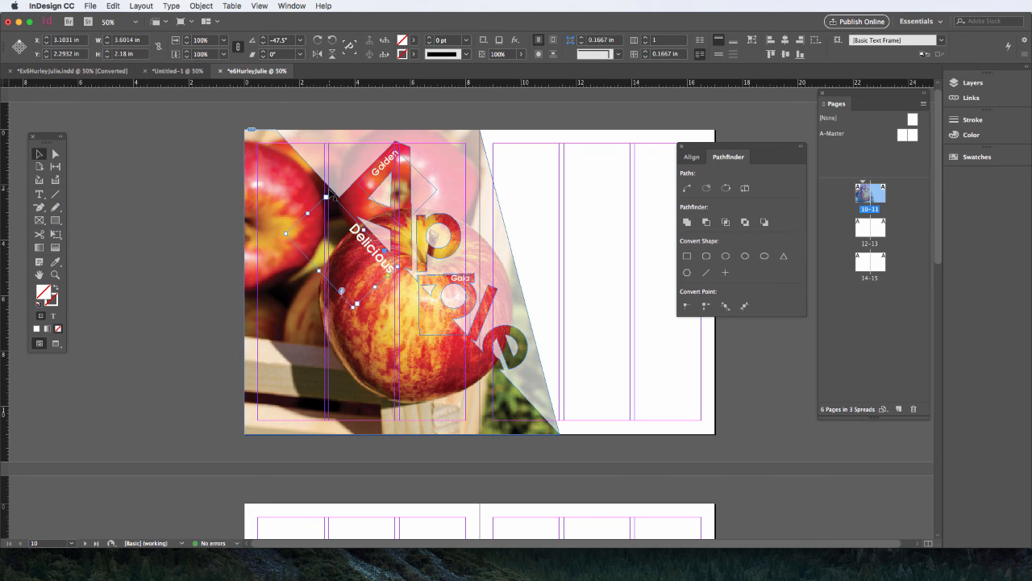
click(183, 215)
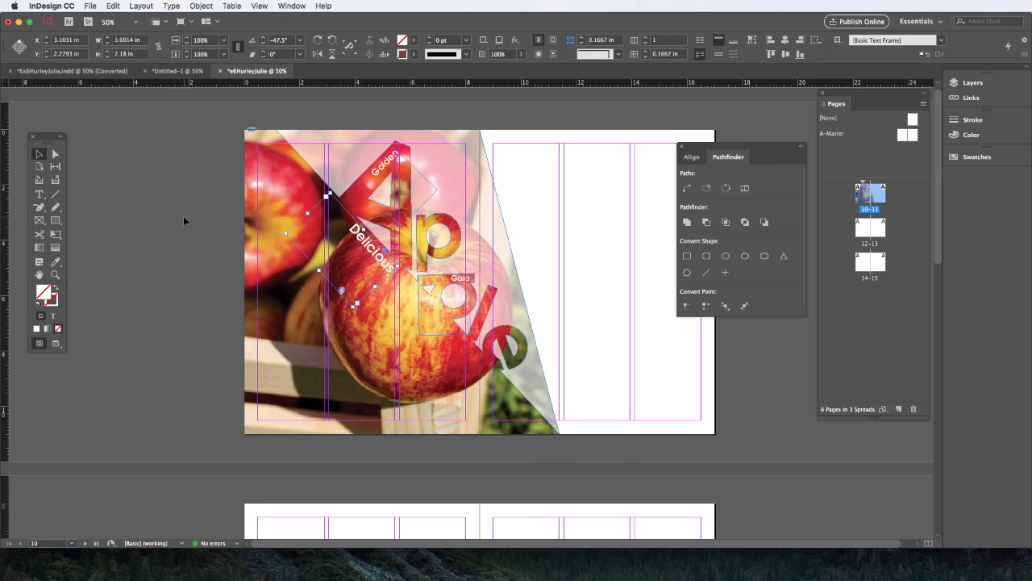
- Paste another "Golden" frame copy retyped as "Honeycrisp" and place it below "Delicious" at 41.5°, about X 4.13 in, Y 6.34 in
click(39, 195)
key(super+v)
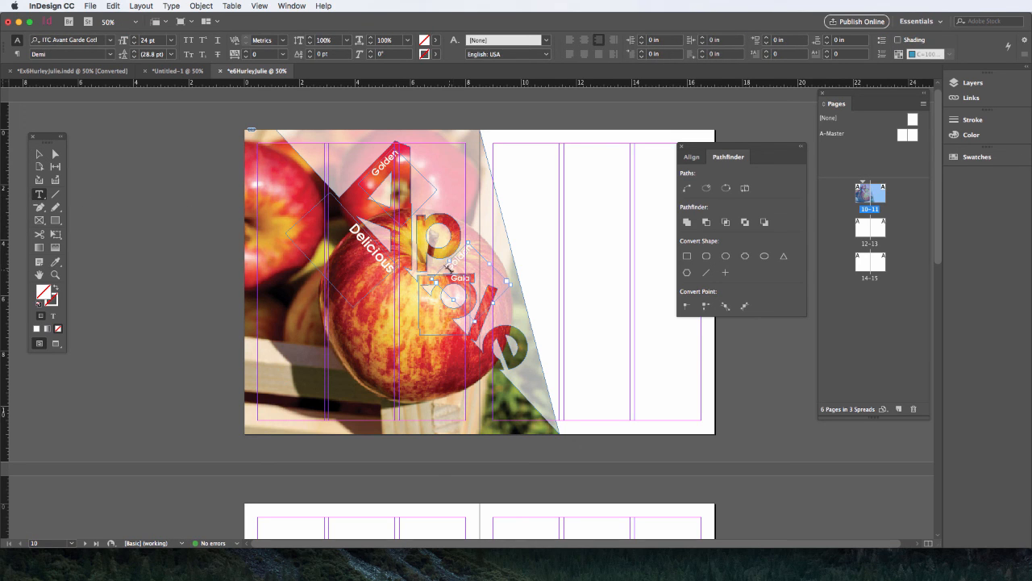
drag(449, 267, 491, 245)
text(Ja)
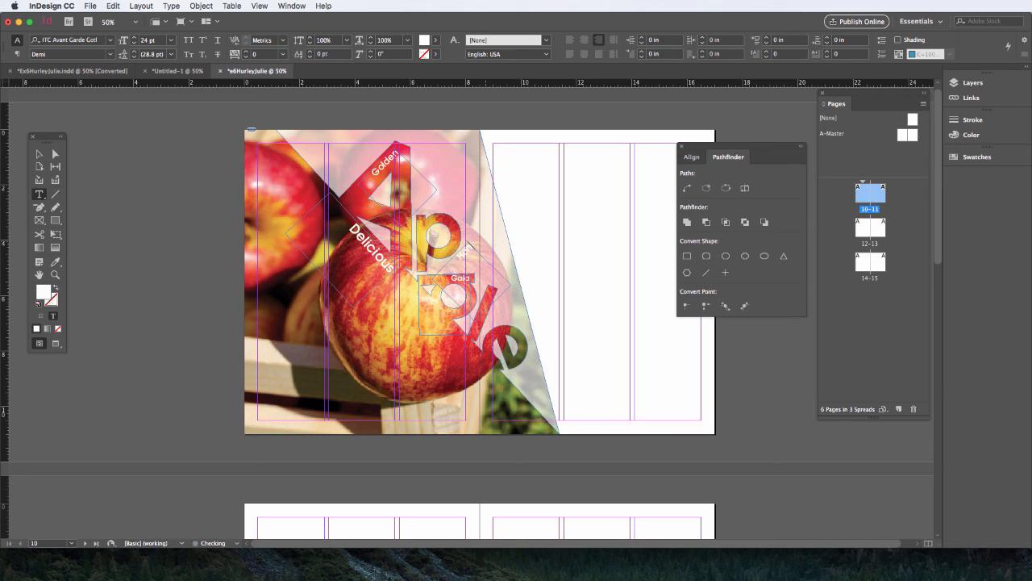
text(neycrisp)
click(39, 153)
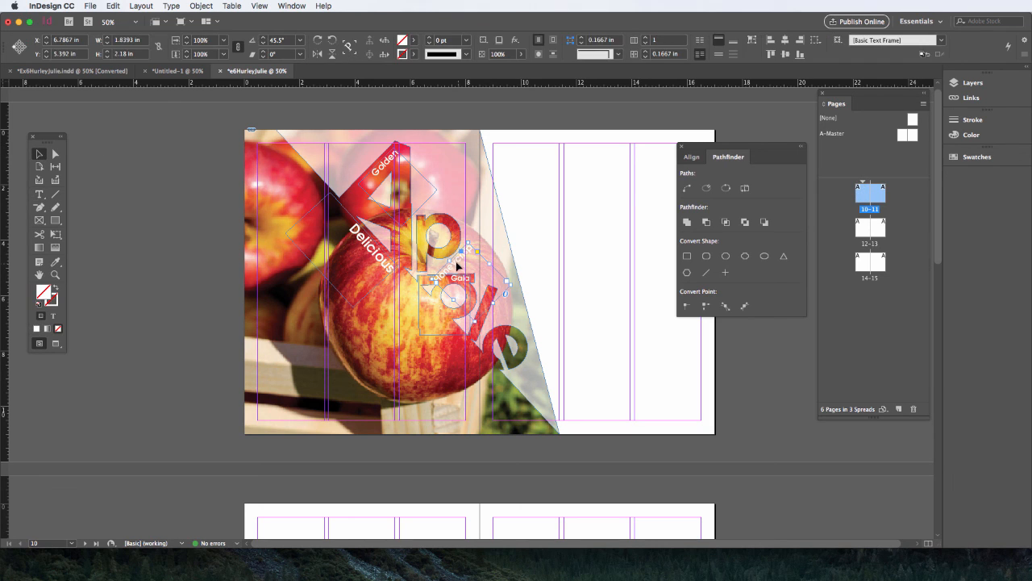
drag(457, 266, 386, 296)
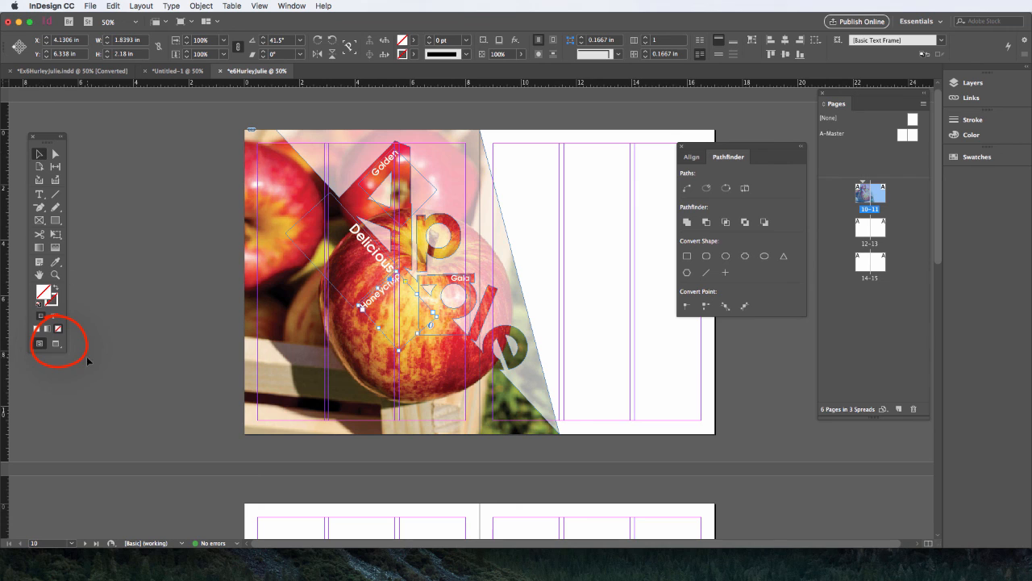
- Switch the spread to Preview mode and check the "Honeycrisp" placement with nothing left selected
click(56, 345)
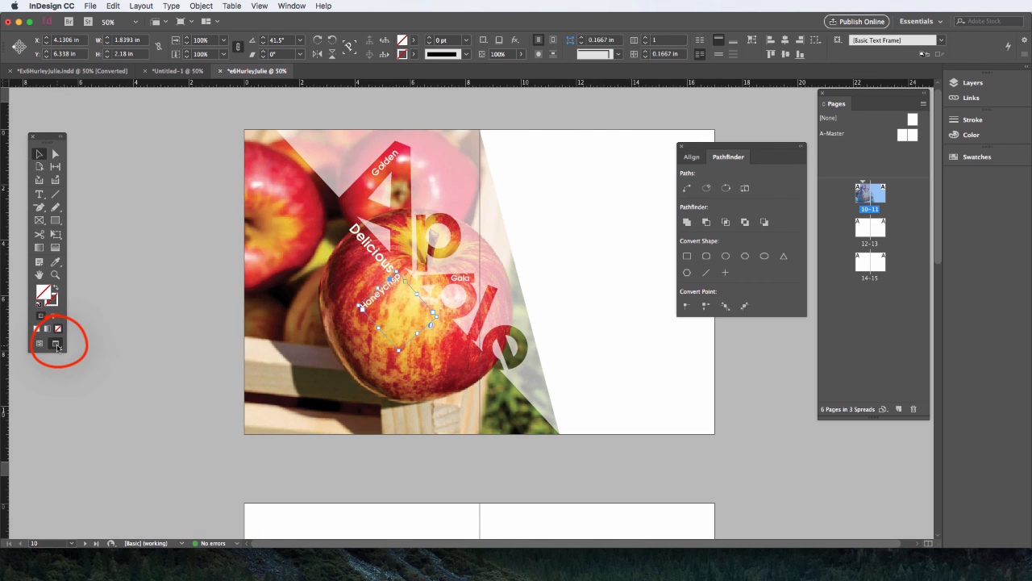
click(134, 352)
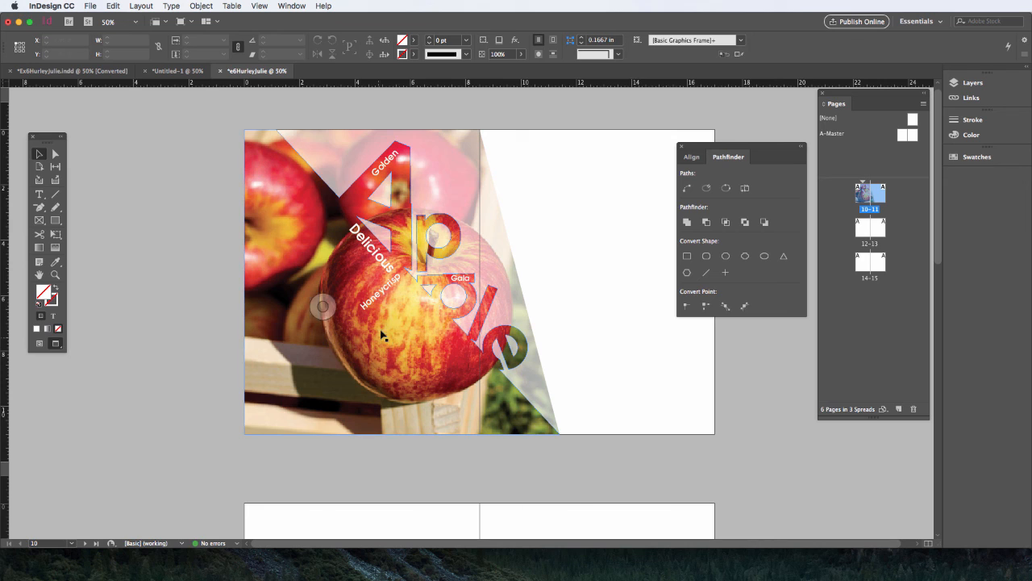
click(371, 300)
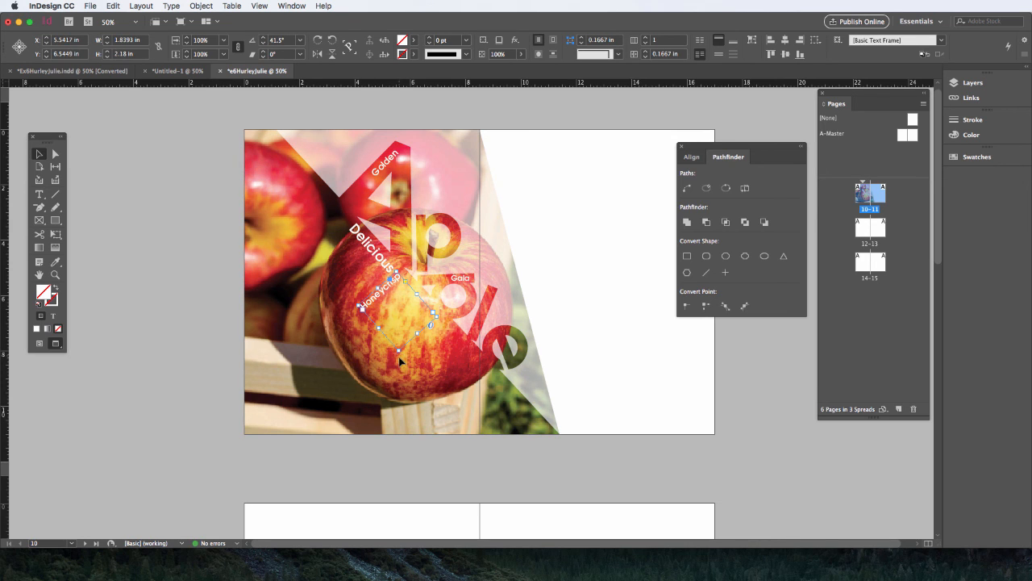
click(94, 178)
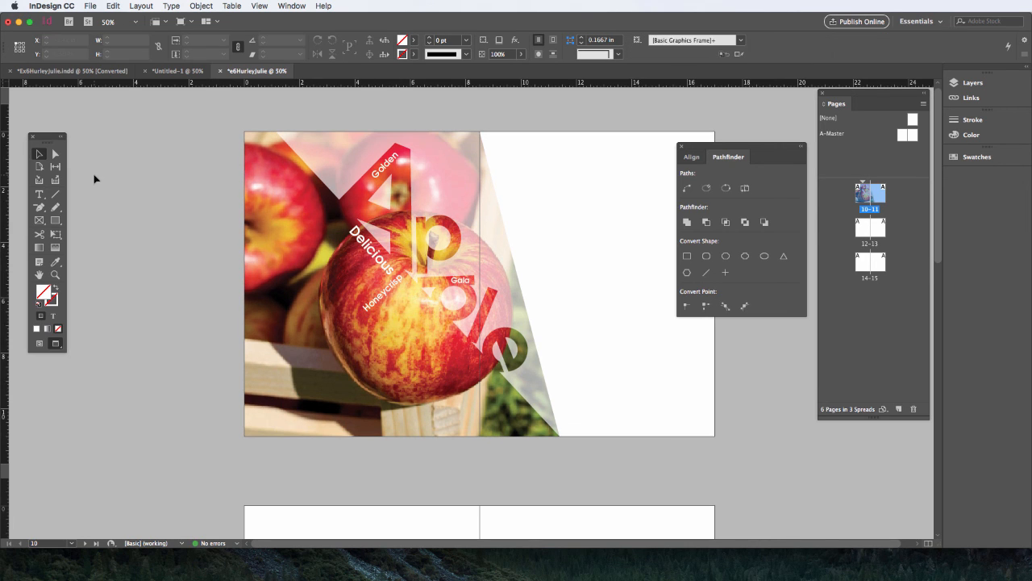